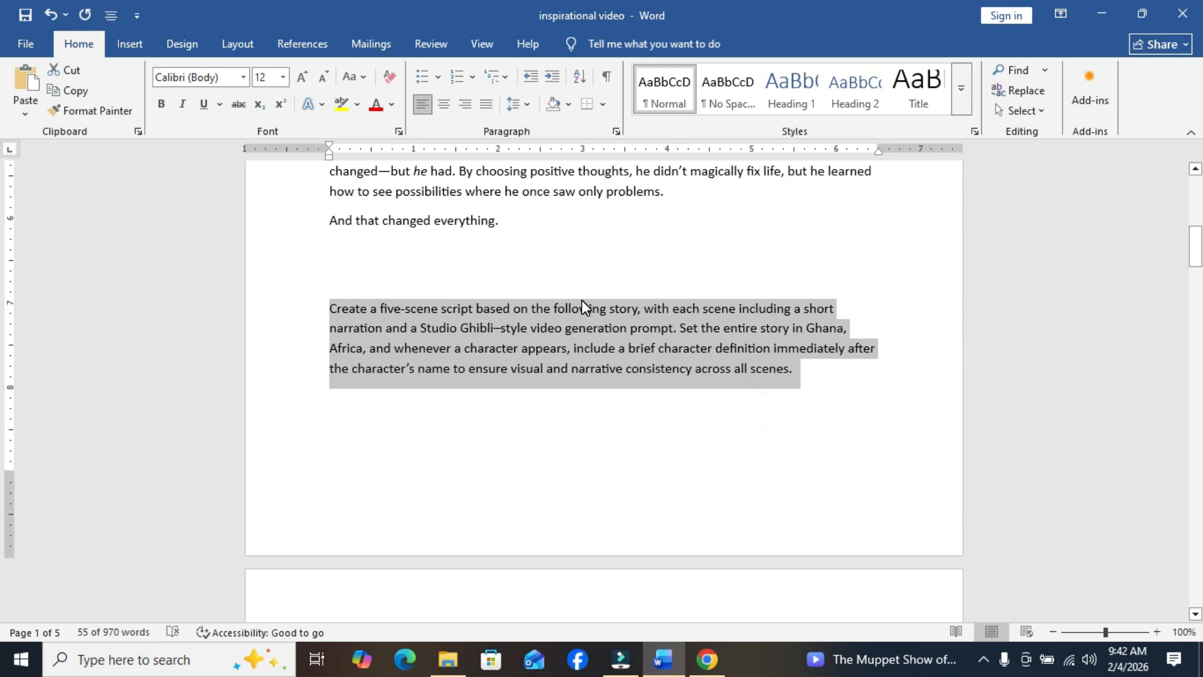
- Switch to ChatGPT in Chrome, paste the copied five-scene script prompt into the message, and add "The story:" at its end
{"action": "left_click", "coordinate": [650, 426]}
{"action": "left_click", "coordinate": [708, 664]}
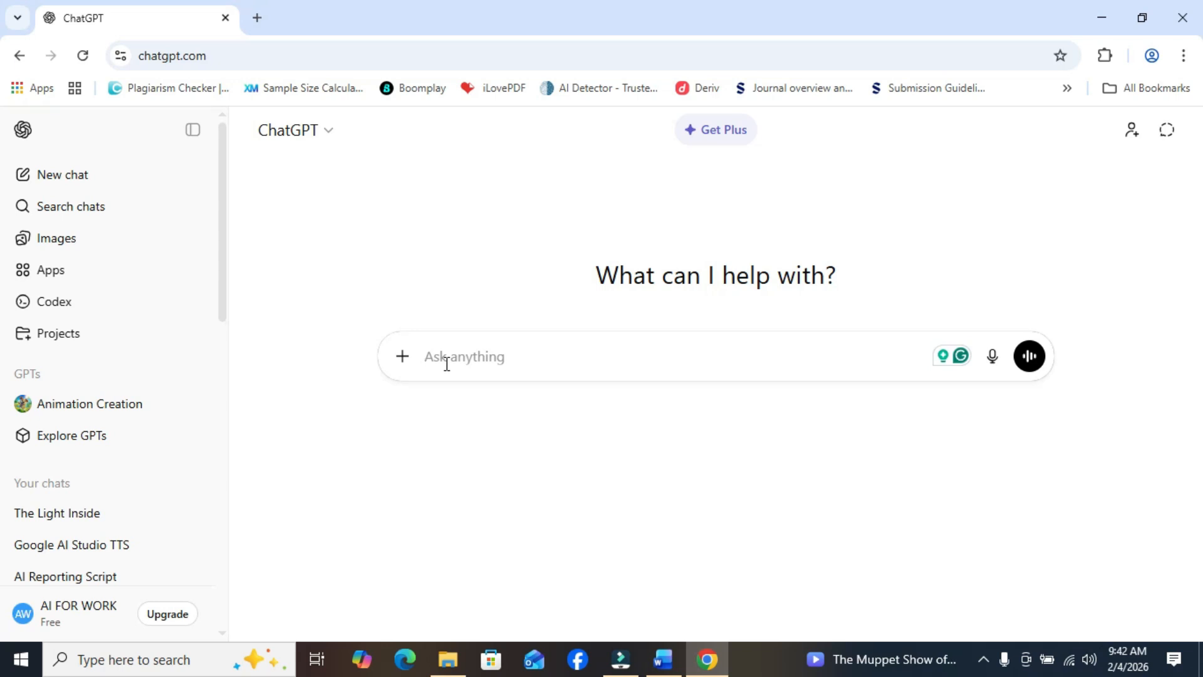
{"action": "right_click", "coordinate": [443, 363]}
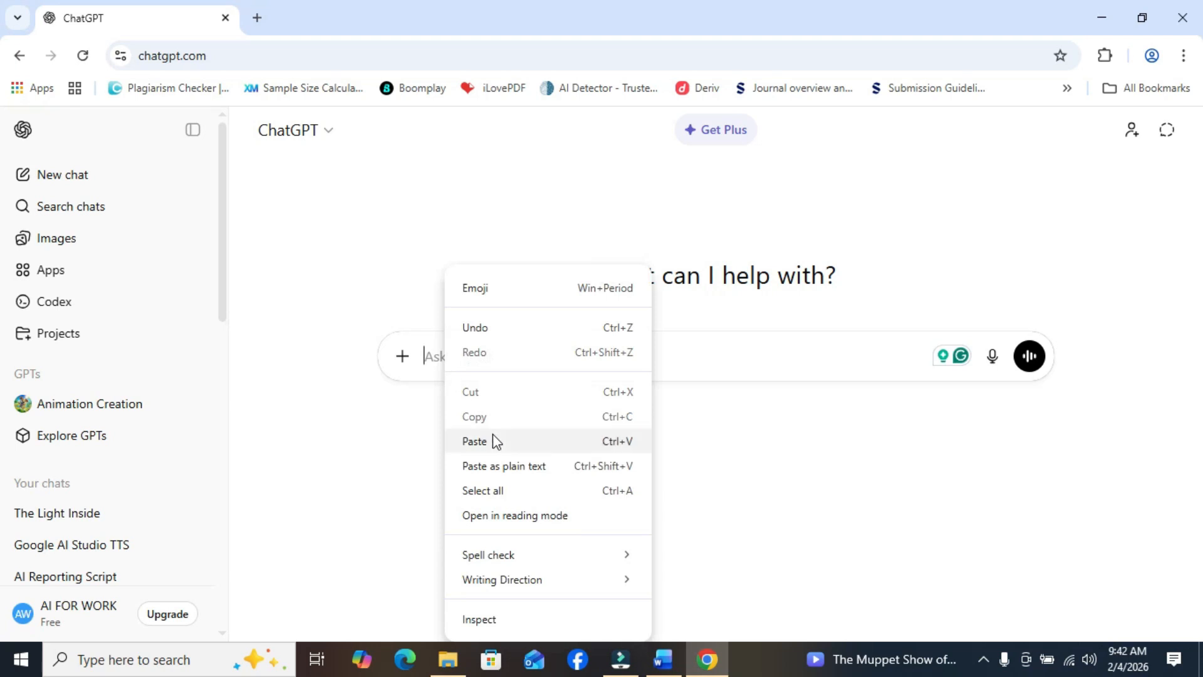
{"action": "left_click", "coordinate": [494, 439]}
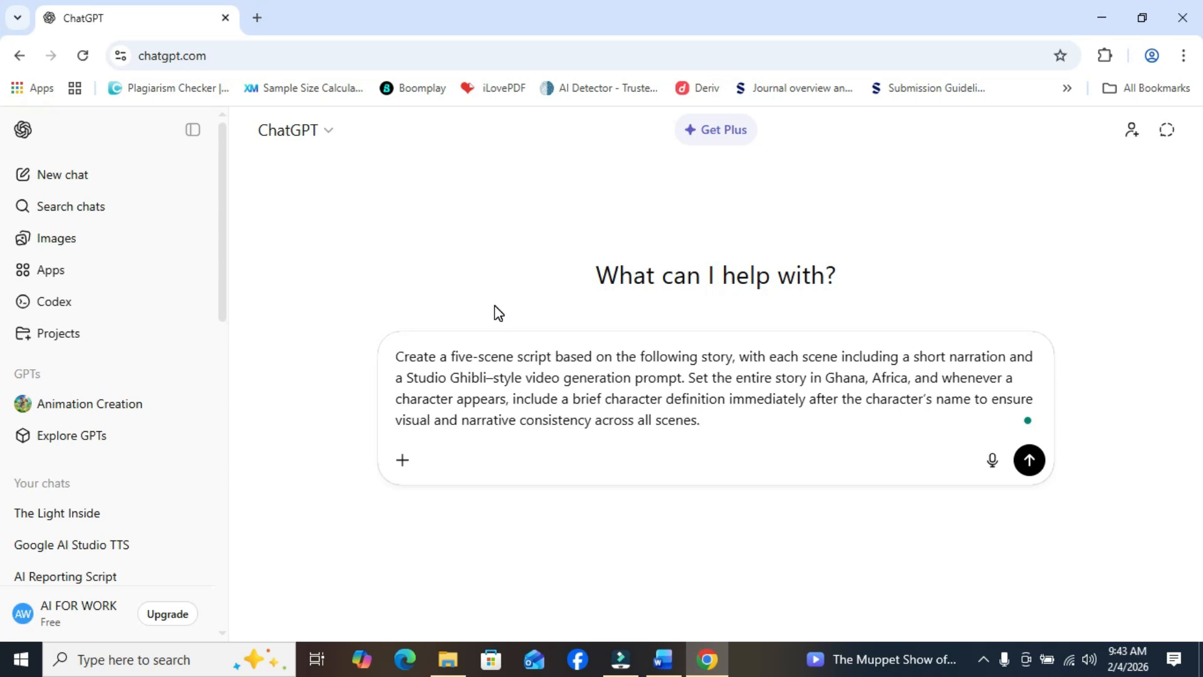
{"action": "type", "text": "The story:"}
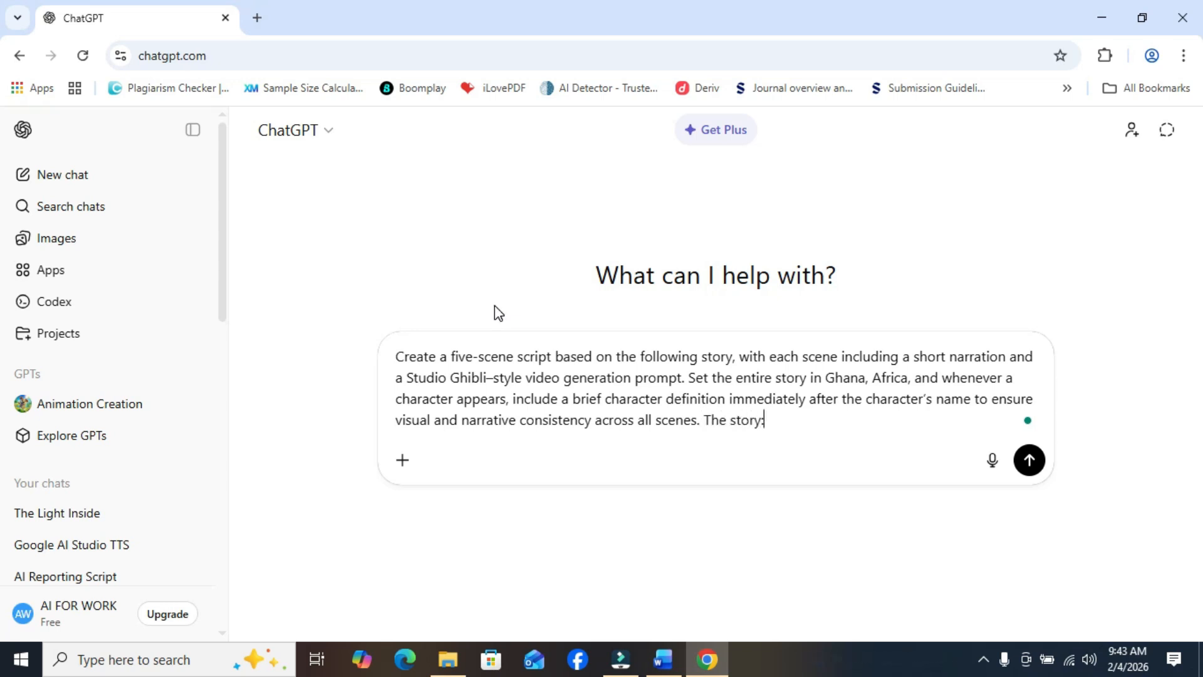
- Switch to the Word document and copy the full text of the story under the heading "The Light Inside"
{"action": "left_click", "coordinate": [663, 659]}
{"action": "left_click_drag", "start_coordinate": [1198, 264], "coordinate": [1198, 233]}
{"action": "left_click_drag", "start_coordinate": [329, 350], "coordinate": [518, 561]}
{"action": "right_click", "coordinate": [473, 514]}
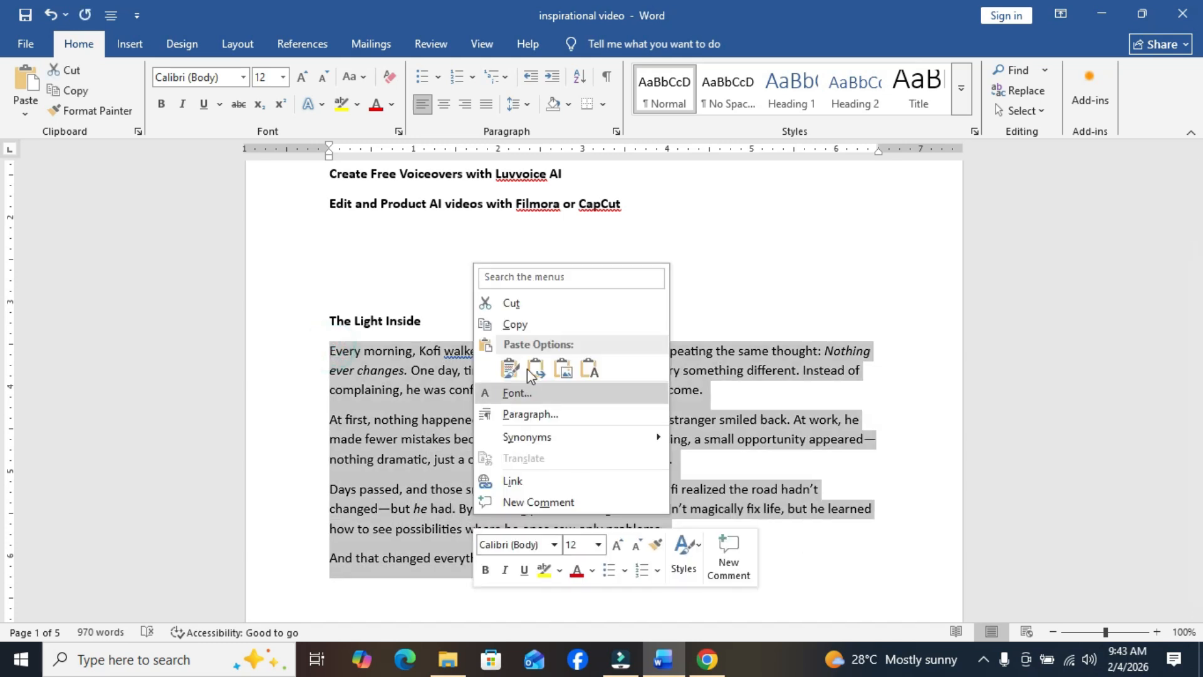
{"action": "left_click", "coordinate": [528, 320]}
- Return to ChatGPT, paste the copied story after "The story:", and send the prompt
{"action": "left_click", "coordinate": [708, 661]}
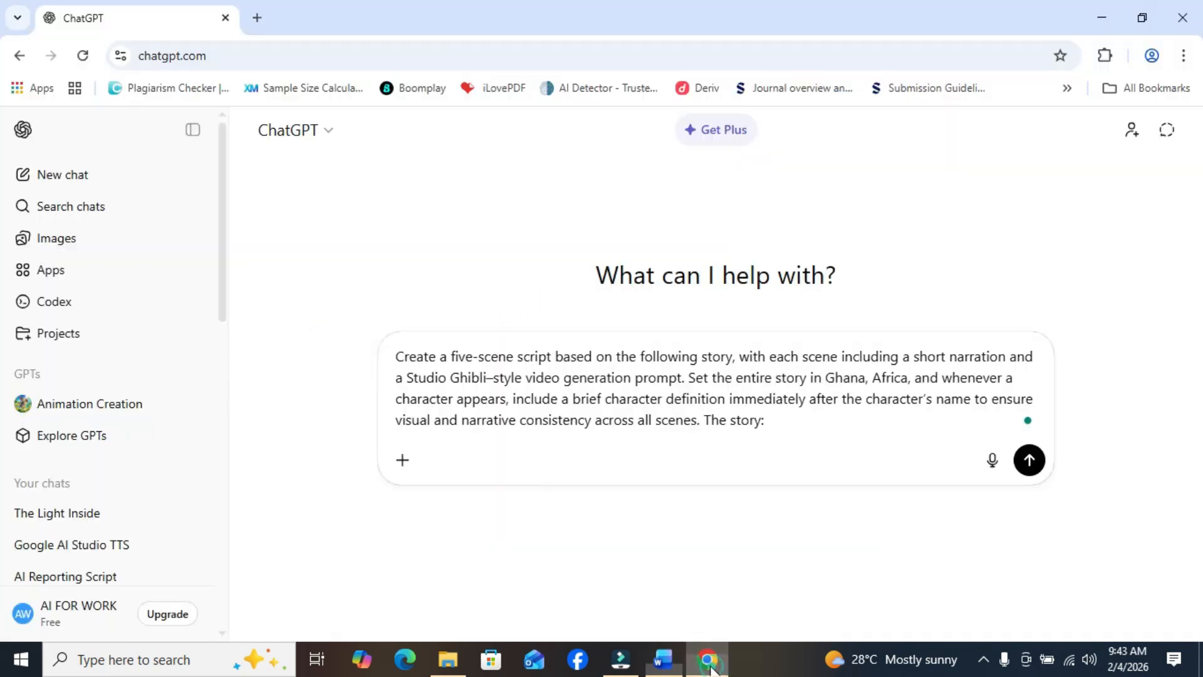
{"action": "right_click", "coordinate": [808, 422]}
{"action": "left_click", "coordinate": [872, 229]}
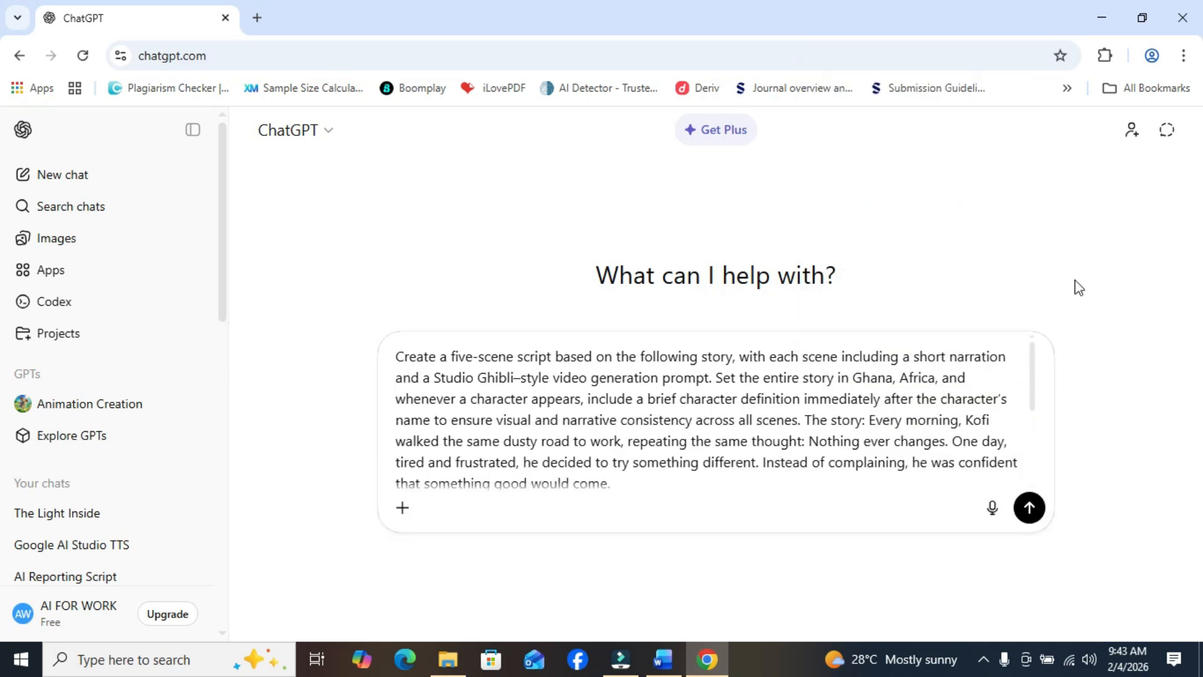
{"action": "left_click", "coordinate": [1029, 508]}
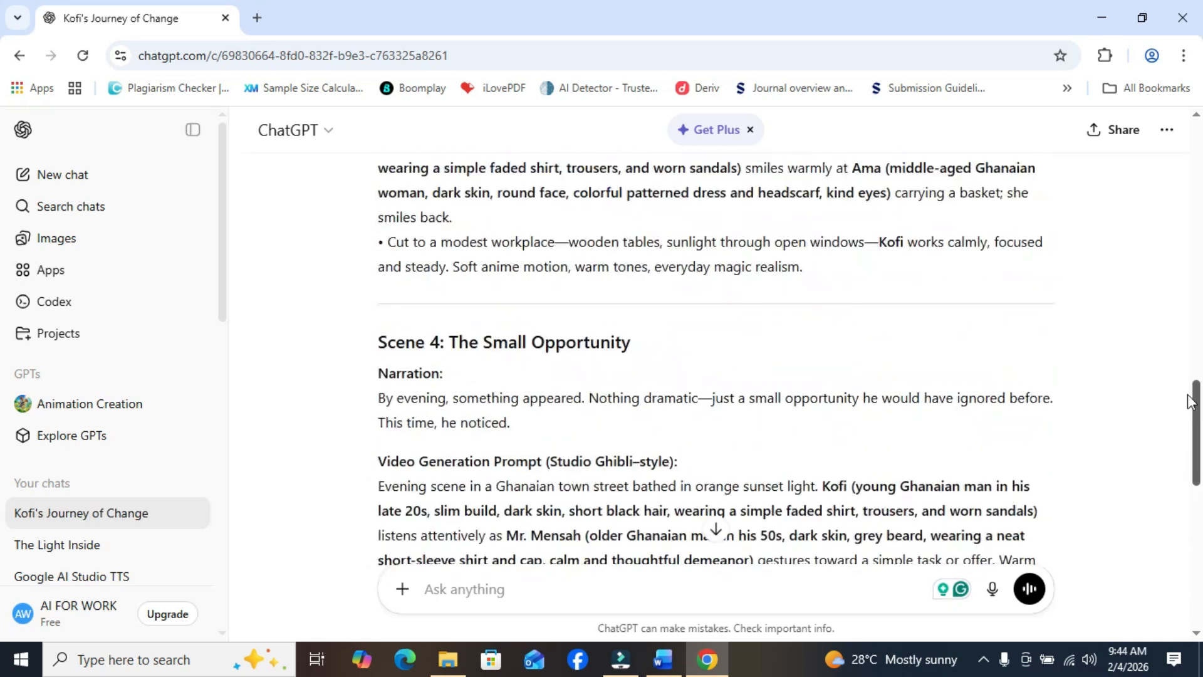
- Review the scene narrations and Studio Ghibli-style video prompts in the generated script, ending back at Scene 1
{"action": "scroll", "coordinate": [1184, 332], "scroll_direction": "up", "scroll_amount": 5}
{"action": "scroll", "coordinate": [1184, 325], "scroll_direction": "up", "scroll_amount": 3}
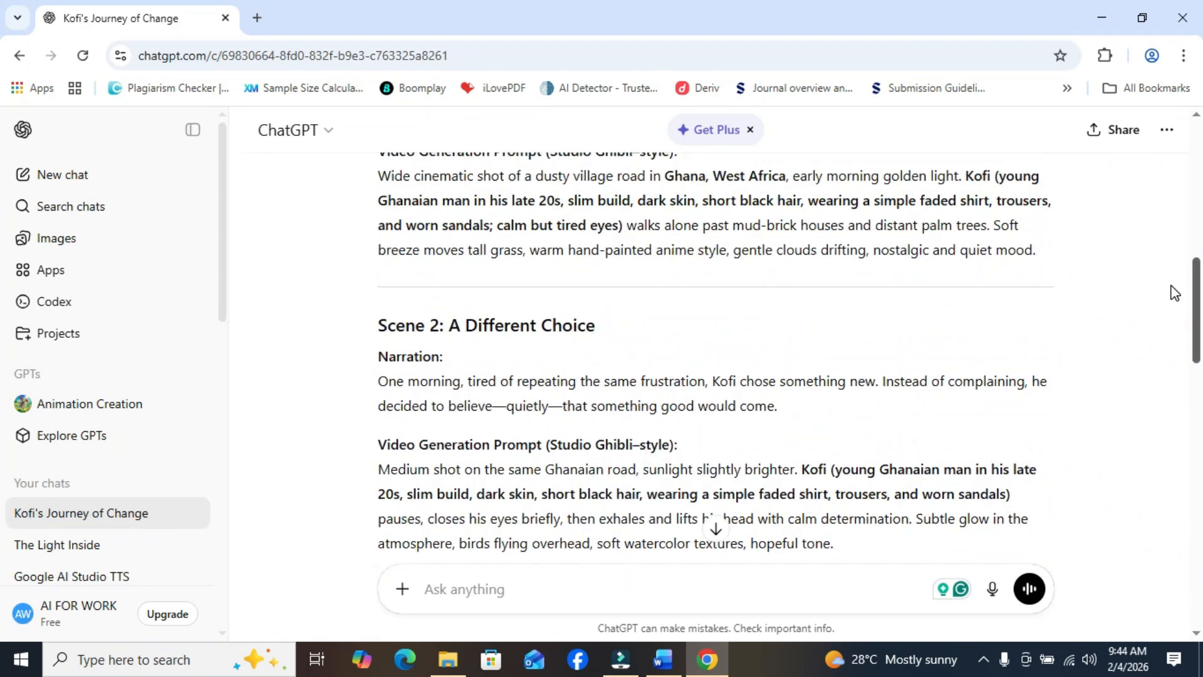
{"action": "scroll", "coordinate": [1174, 292], "scroll_direction": "down", "scroll_amount": 8}
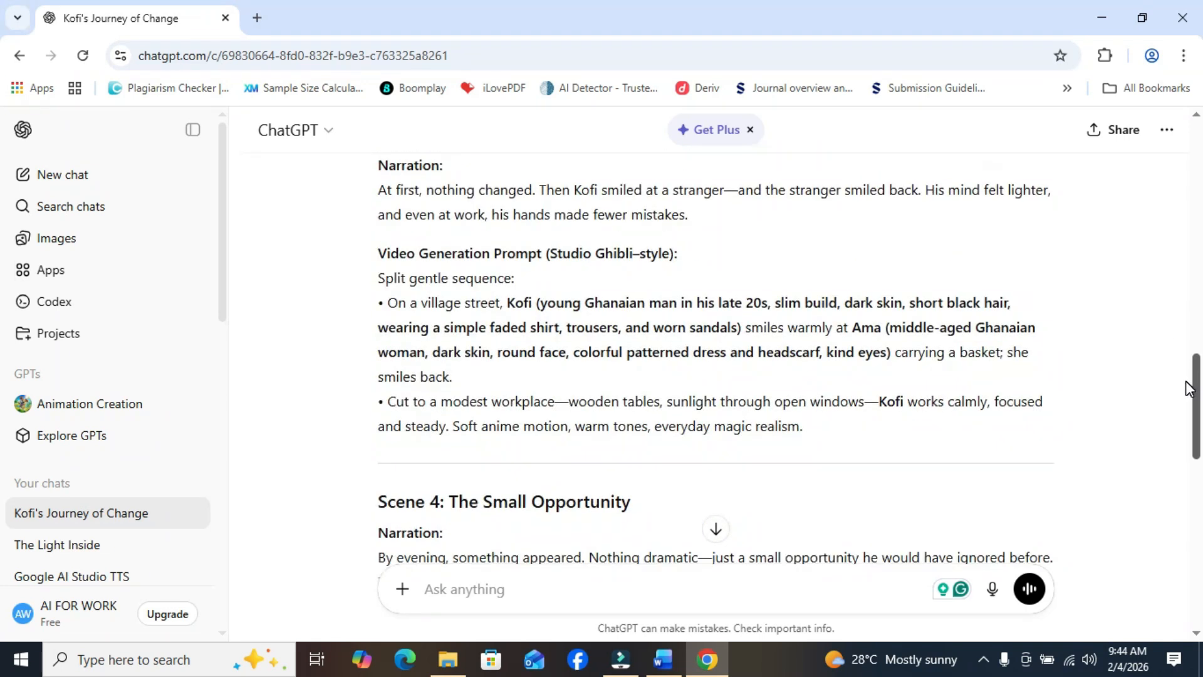
{"action": "left_click_drag", "start_coordinate": [1188, 389], "coordinate": [1173, 275]}
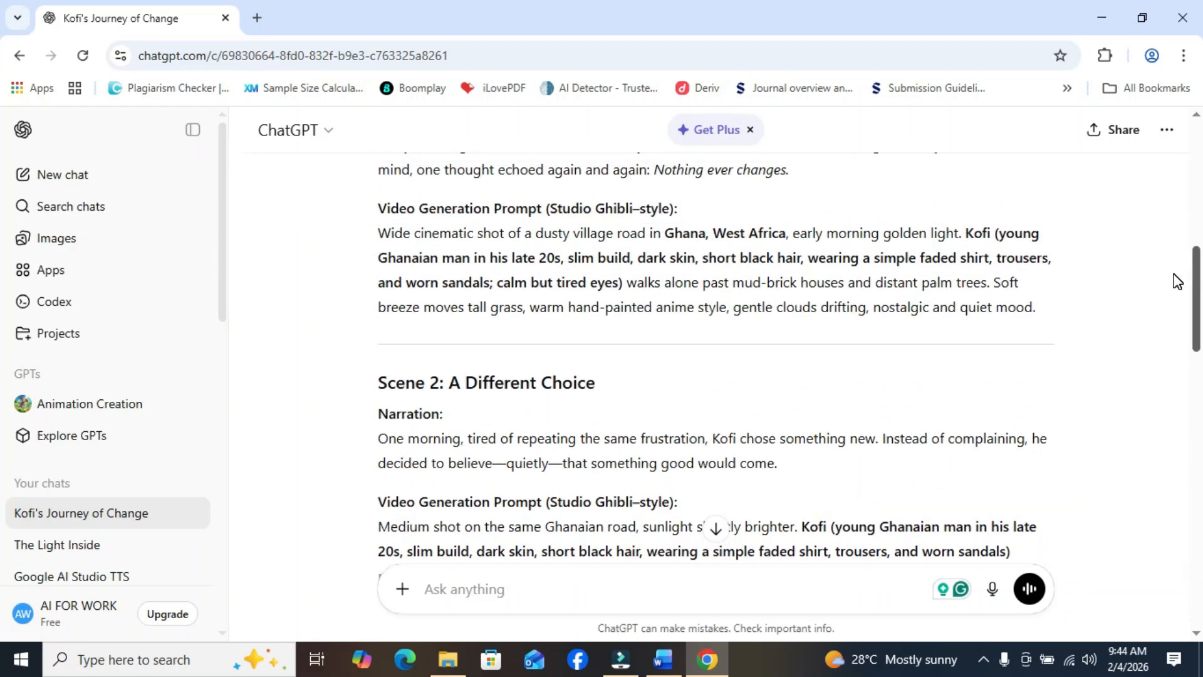
{"action": "left_click", "coordinate": [1194, 269]}
{"action": "left_click_drag", "start_coordinate": [1194, 270], "coordinate": [1197, 240]}
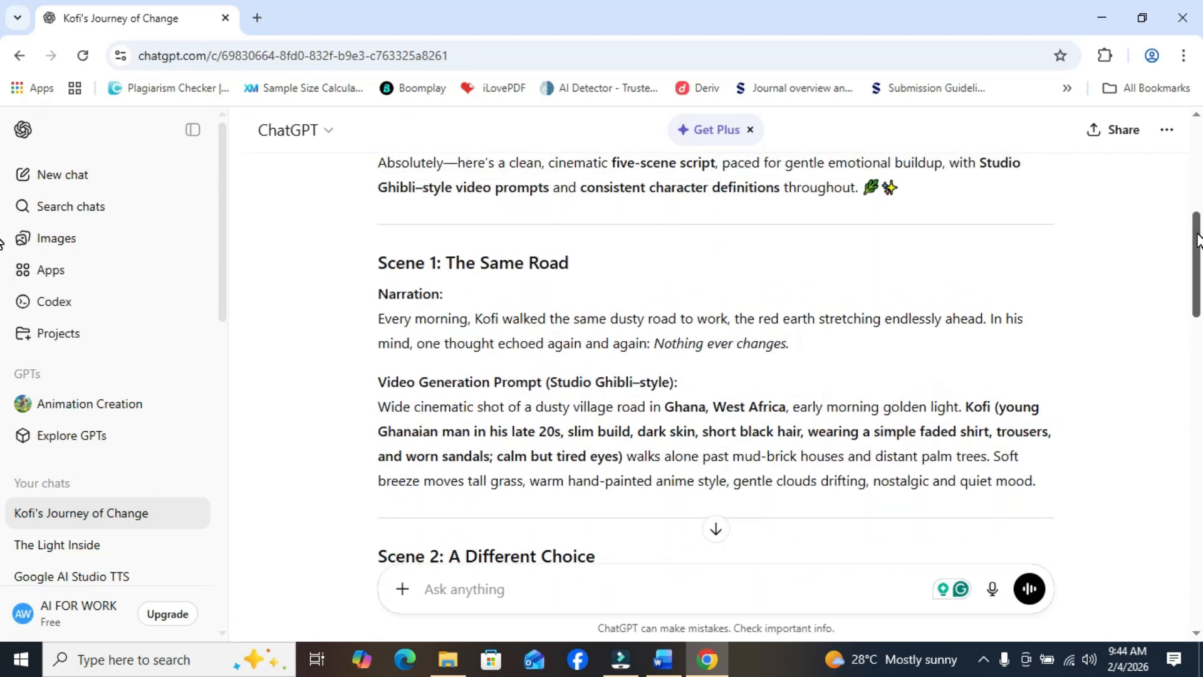
- Send the follow-up request "rewrite to make the narration to be 6 seconds"
{"action": "left_click", "coordinate": [488, 584]}
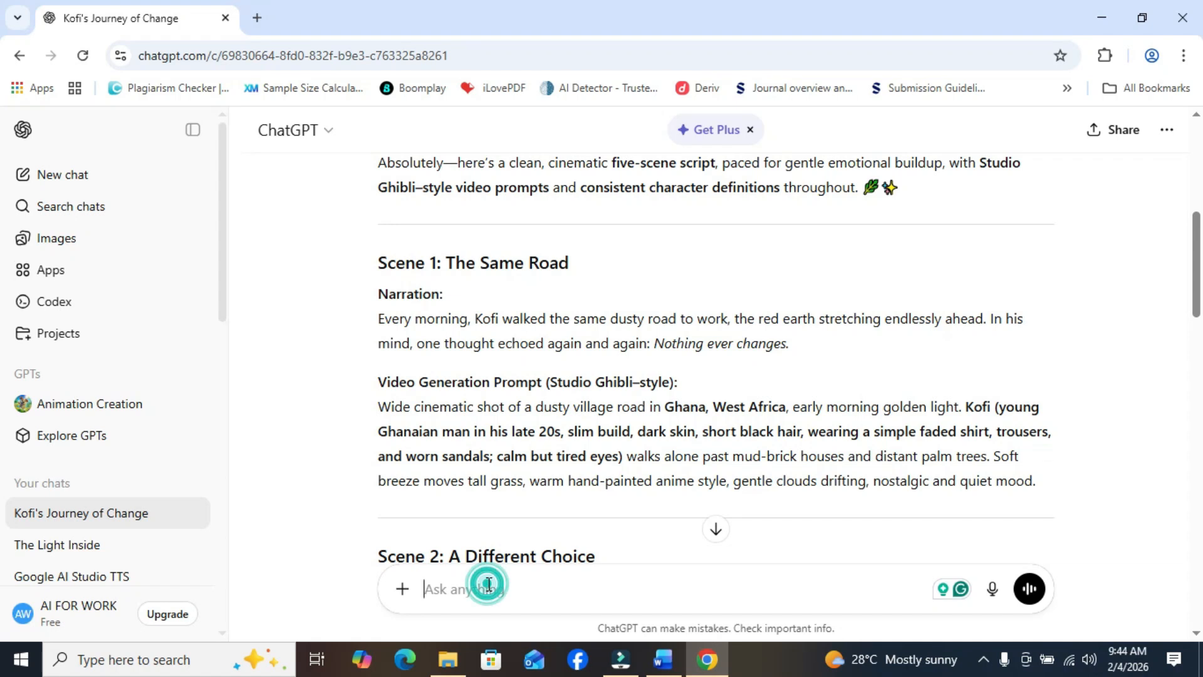
{"action": "type", "text": "rew"}
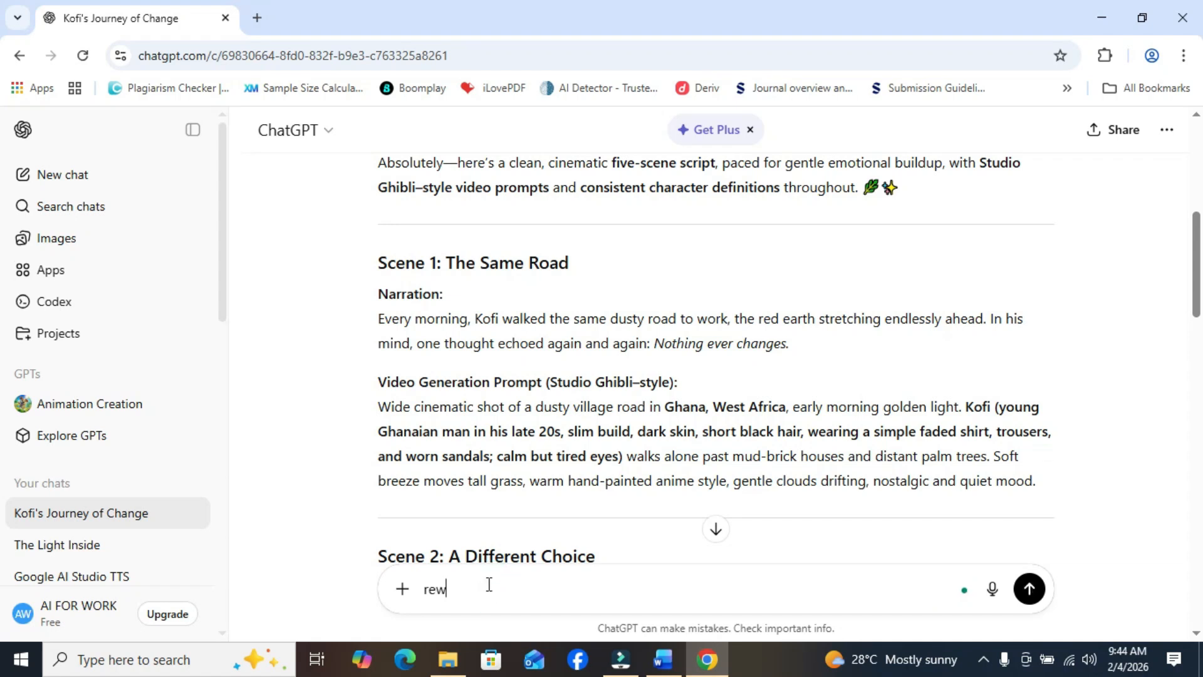
{"action": "type", "text": "rite to make the narration to b"}
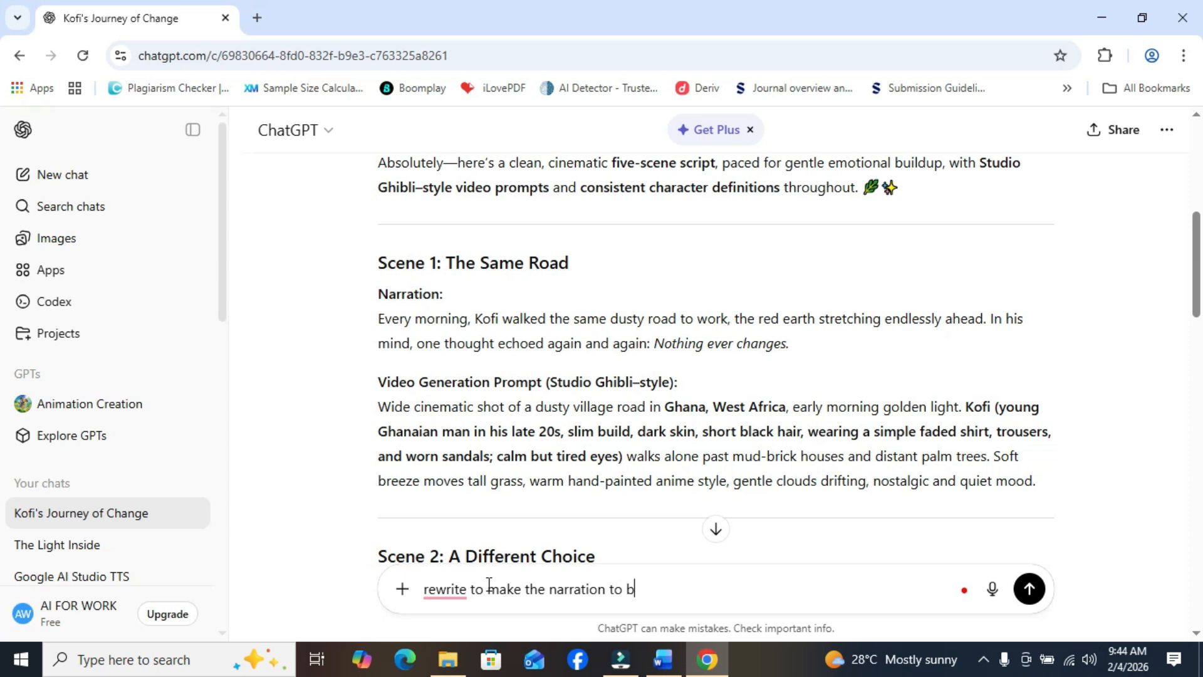
{"action": "type", "text": "e 6 seconds"}
{"action": "key", "text": "Return"}
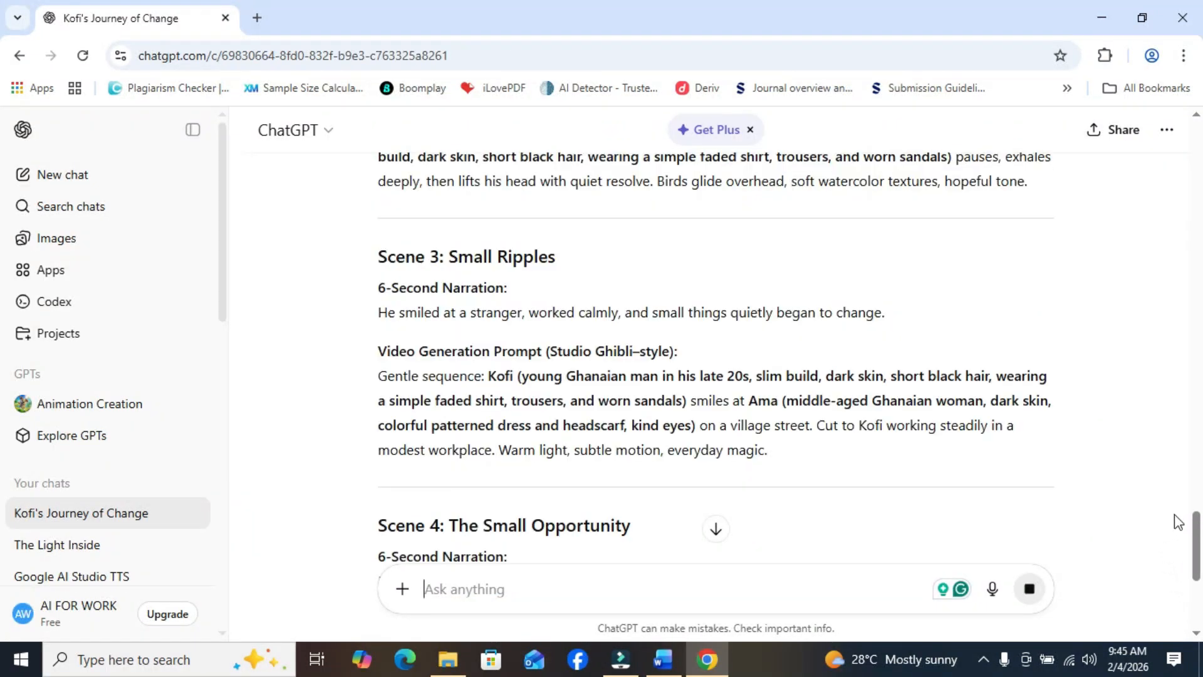
- Copy the Studio Ghibli-style video generation prompt of Scene 1, including its heading, from the rewritten script
{"action": "left_click_drag", "start_coordinate": [1194, 512], "coordinate": [1172, 443]}
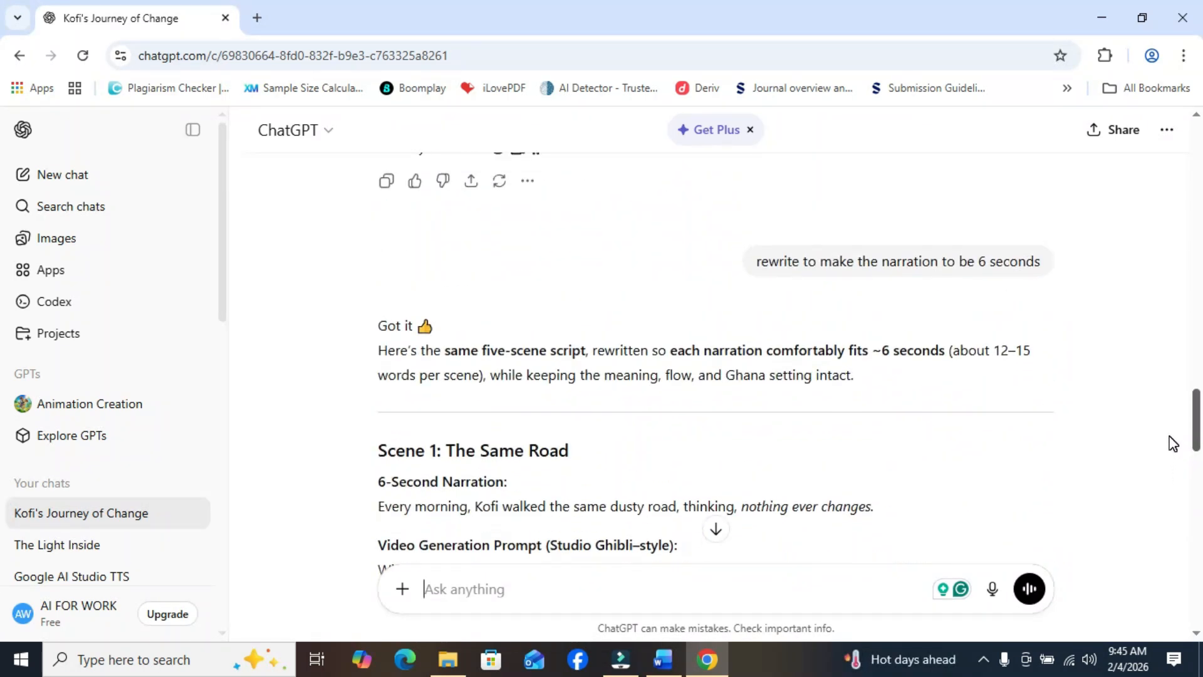
{"action": "scroll", "coordinate": [1172, 442], "scroll_direction": "down", "scroll_amount": 3}
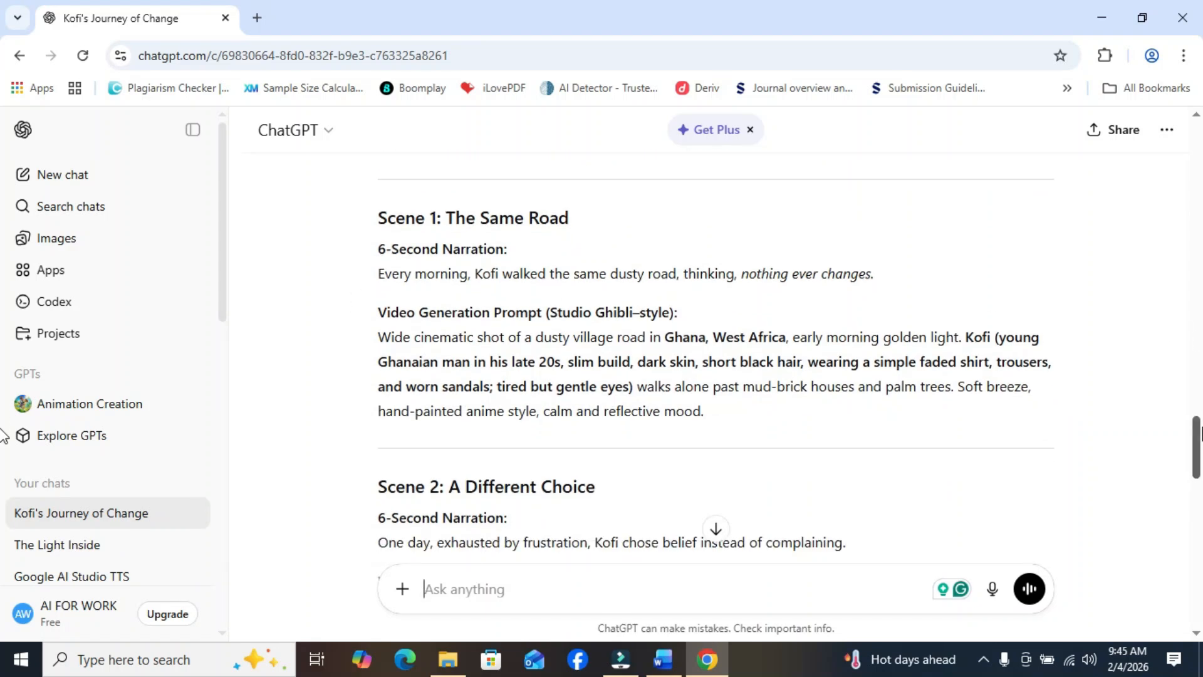
{"action": "mouse_move", "coordinate": [1198, 442]}
{"action": "left_mouse_down"}
{"action": "mouse_move", "coordinate": [1197, 410]}
{"action": "mouse_move", "coordinate": [1198, 582]}
{"action": "mouse_move", "coordinate": [1173, 529]}
{"action": "mouse_move", "coordinate": [1168, 420]}
{"action": "mouse_move", "coordinate": [1197, 443]}
{"action": "left_mouse_up"}
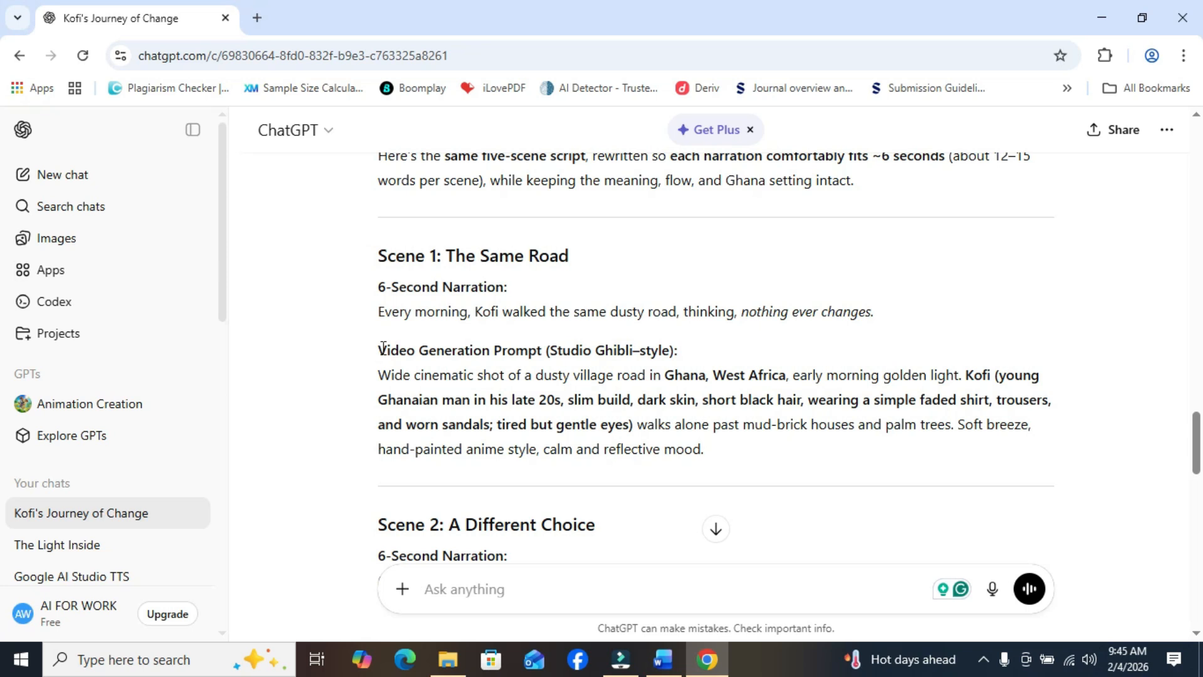
{"action": "left_click_drag", "start_coordinate": [380, 348], "coordinate": [749, 473]}
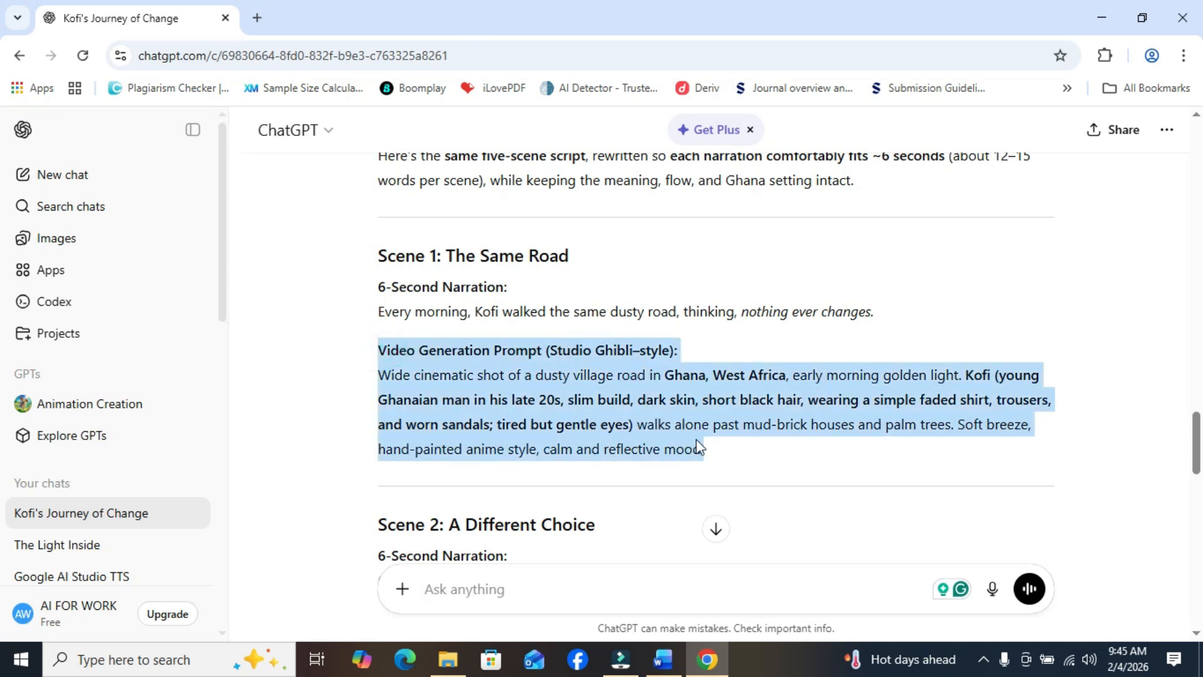
{"action": "right_click", "coordinate": [658, 424]}
{"action": "left_click", "coordinate": [746, 191]}
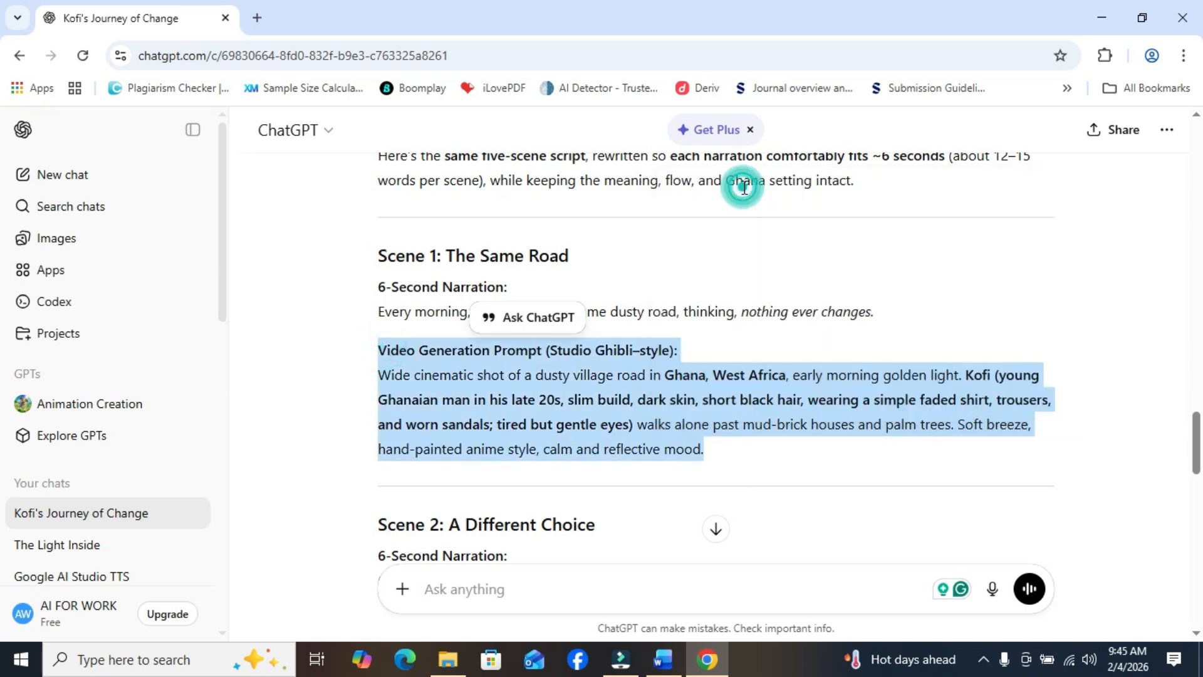
{"action": "left_click", "coordinate": [487, 398]}
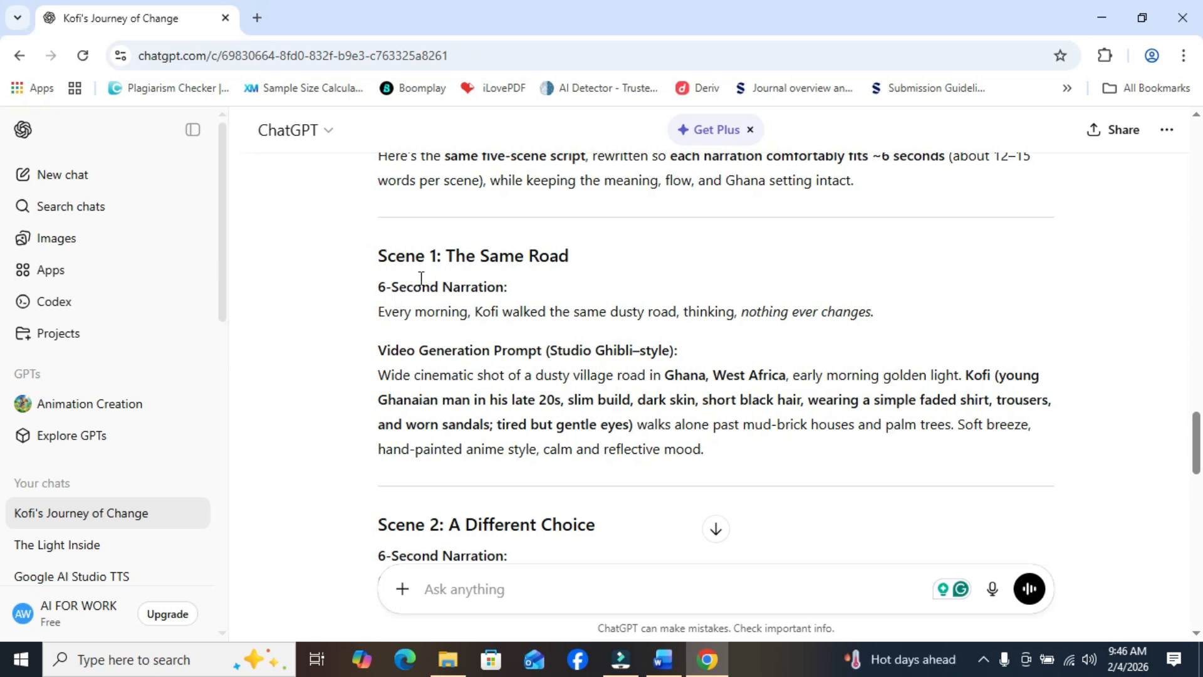
{"action": "left_click_drag", "start_coordinate": [376, 350], "coordinate": [752, 460]}
{"action": "right_click", "coordinate": [690, 417]}
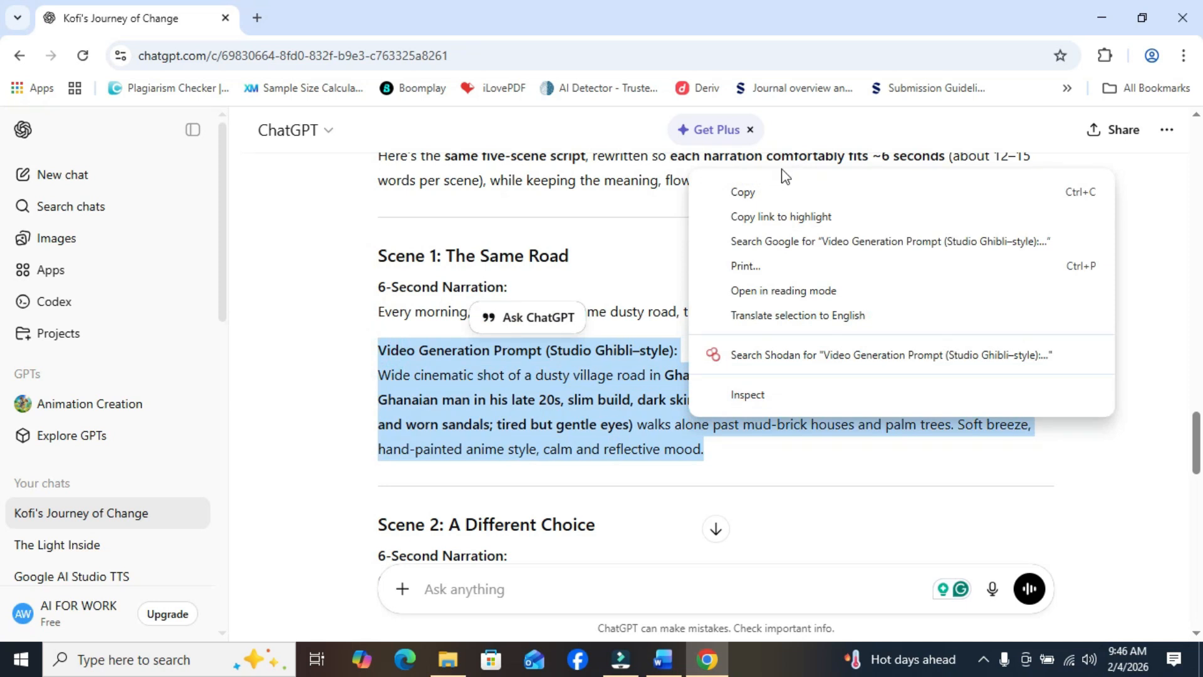
{"action": "left_click", "coordinate": [768, 189]}
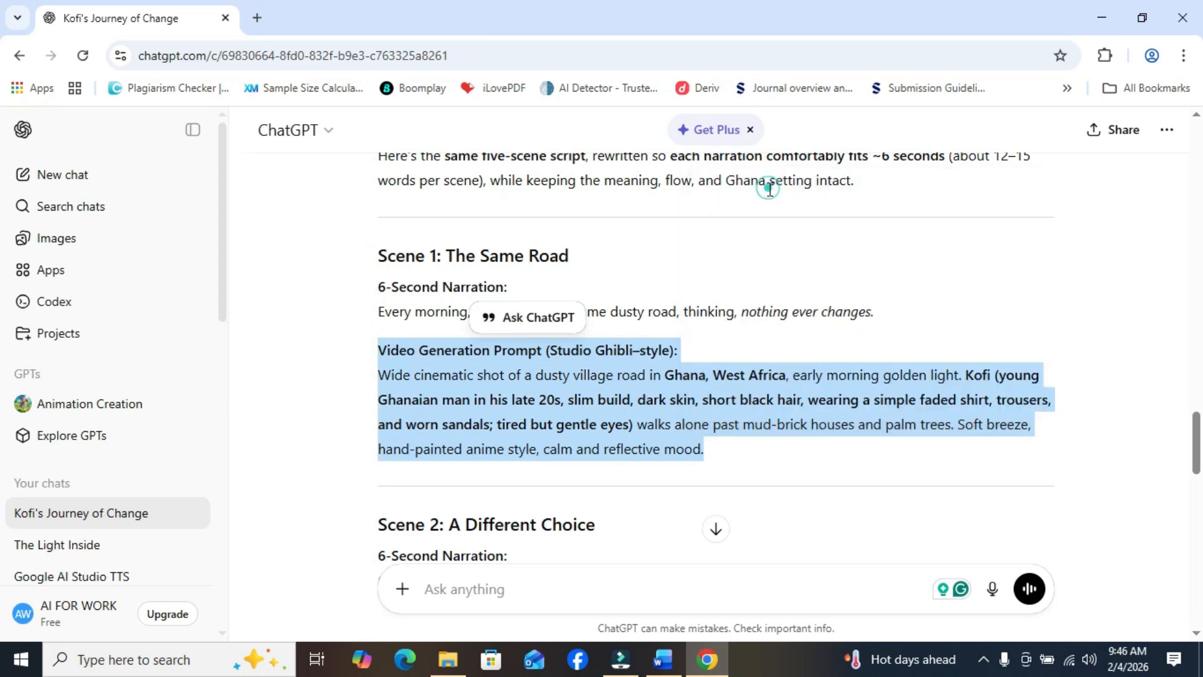
- Open grok.com in a new browser tab
{"action": "left_click", "coordinate": [257, 17]}
{"action": "left_click", "coordinate": [261, 55]}
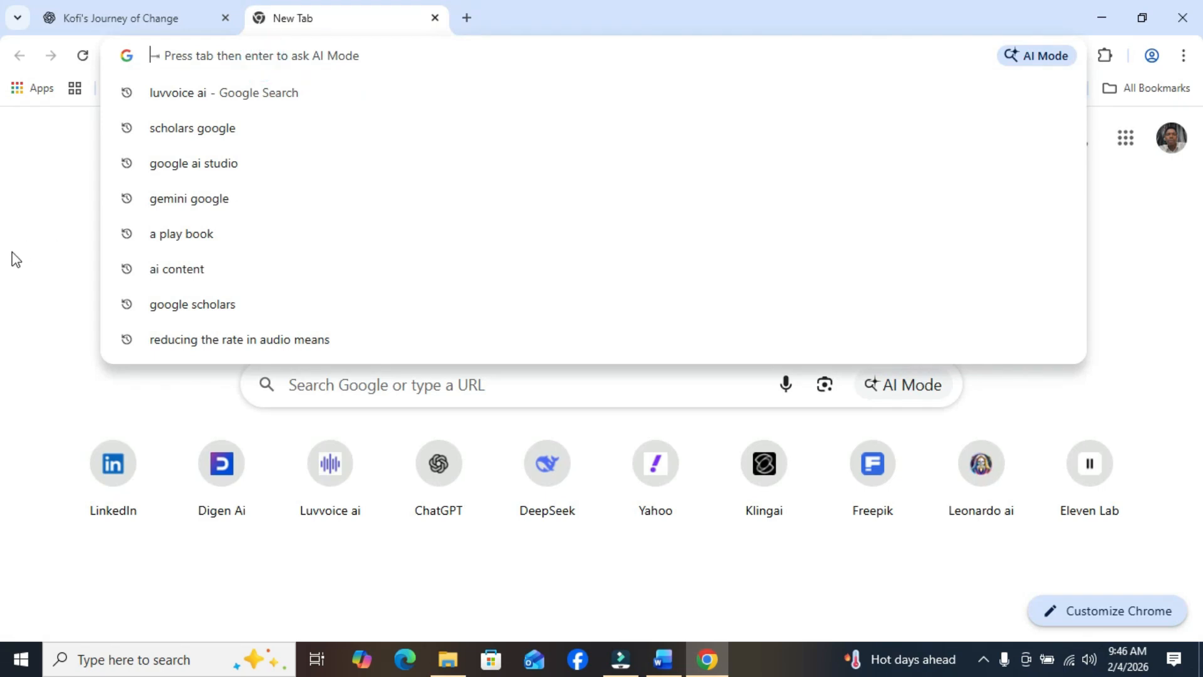
{"action": "left_click", "coordinate": [52, 211]}
{"action": "left_click", "coordinate": [299, 57]}
{"action": "left_click", "coordinate": [52, 155]}
{"action": "left_click", "coordinate": [181, 55]}
{"action": "type", "text": "f"}
{"action": "key", "text": "Escape"}
{"action": "type", "text": "grok ai"}
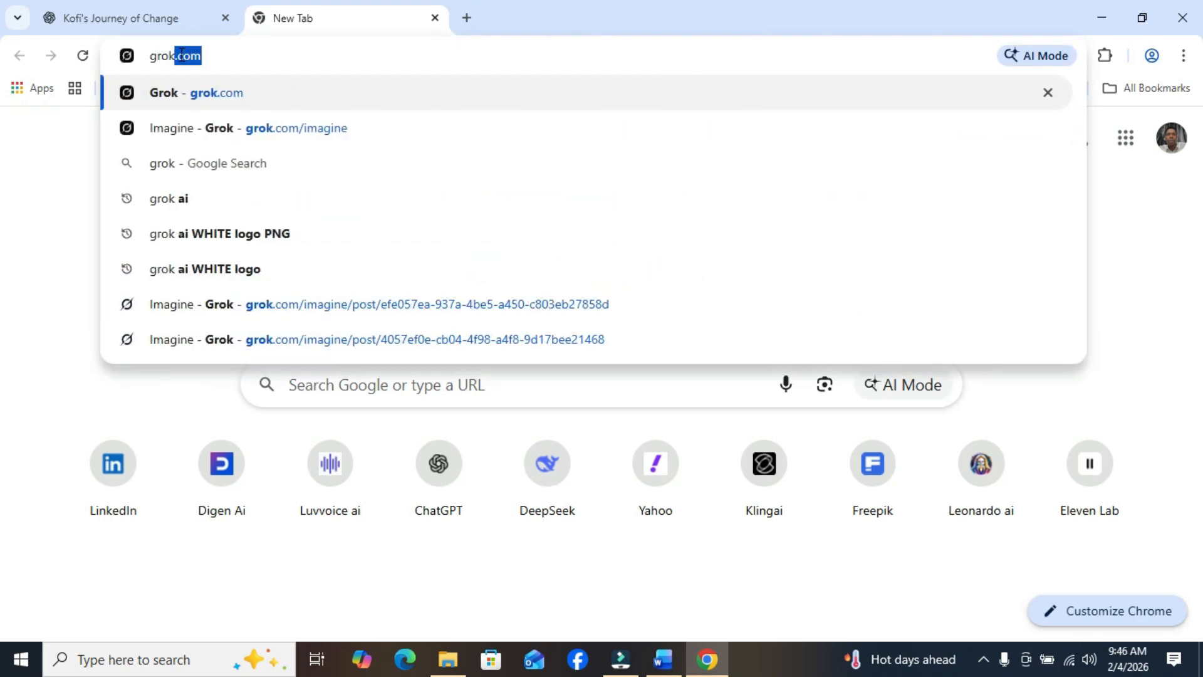
{"action": "left_click", "coordinate": [232, 96]}
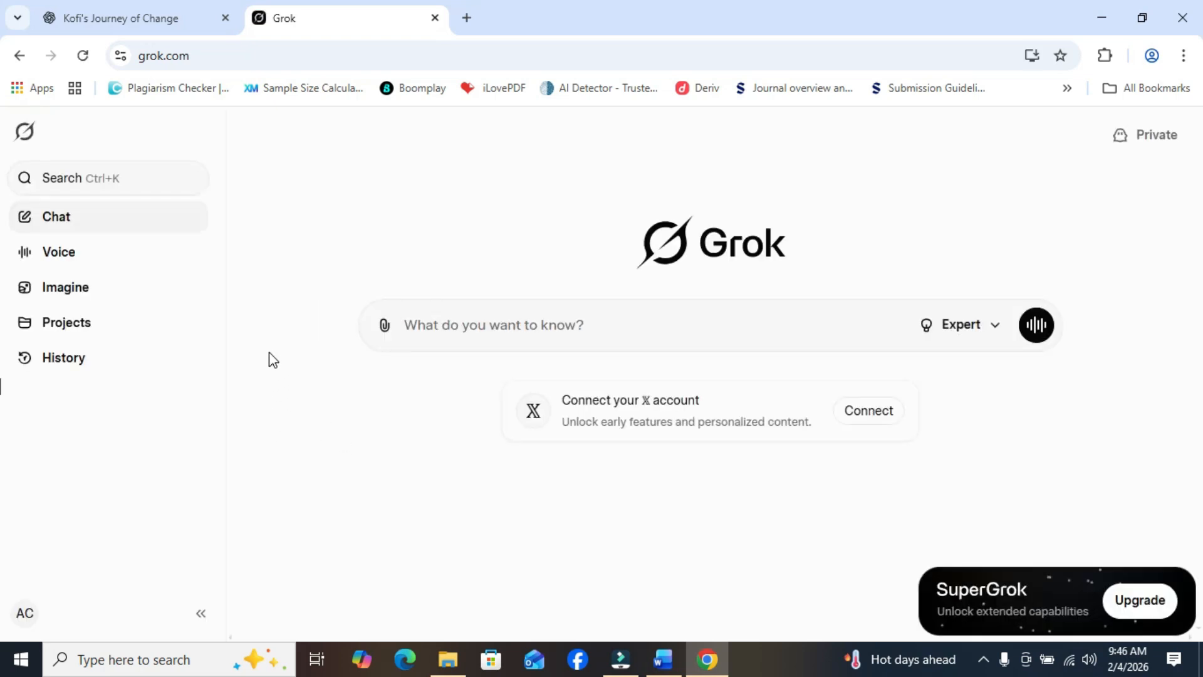
- Open Grok's Imagine section and choose Video as the generation type
{"action": "left_click", "coordinate": [80, 294]}
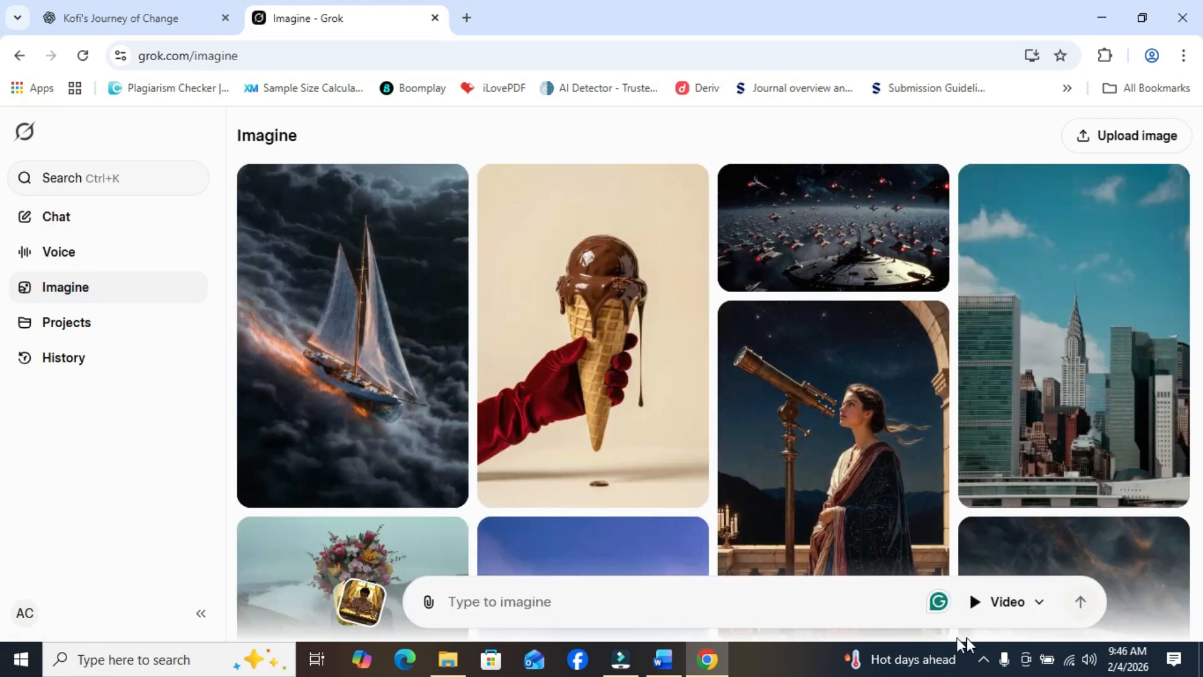
{"action": "left_click", "coordinate": [1030, 611]}
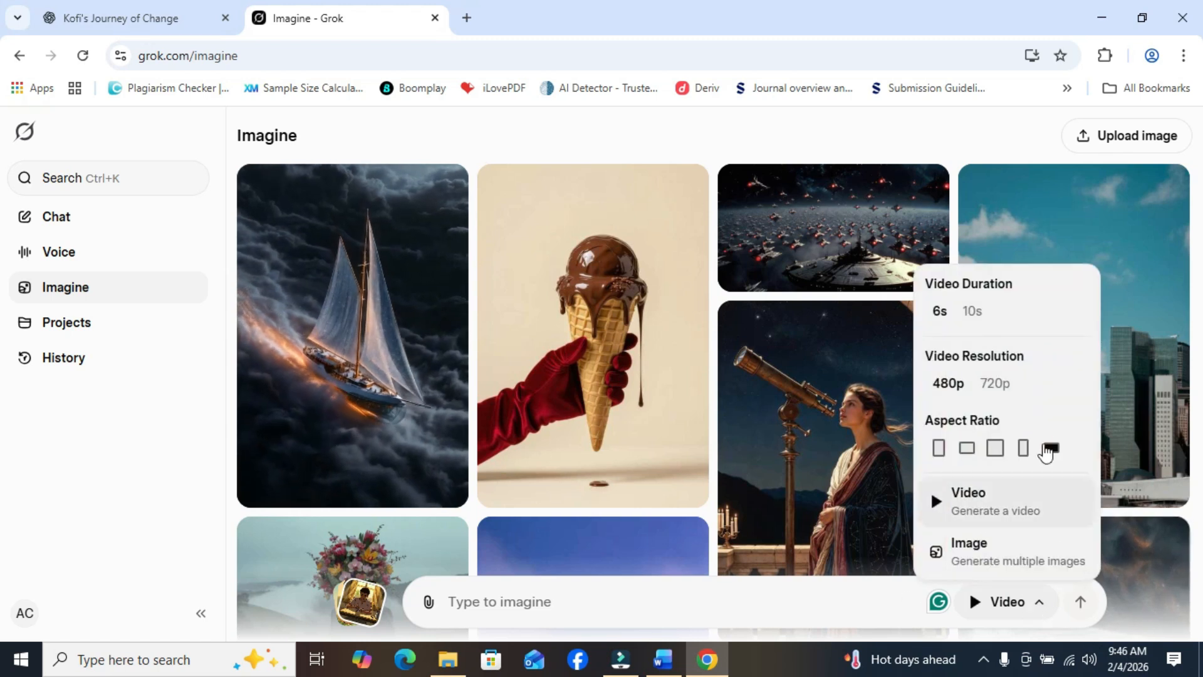
{"action": "left_click", "coordinate": [1010, 499]}
{"action": "left_click", "coordinate": [1008, 495]}
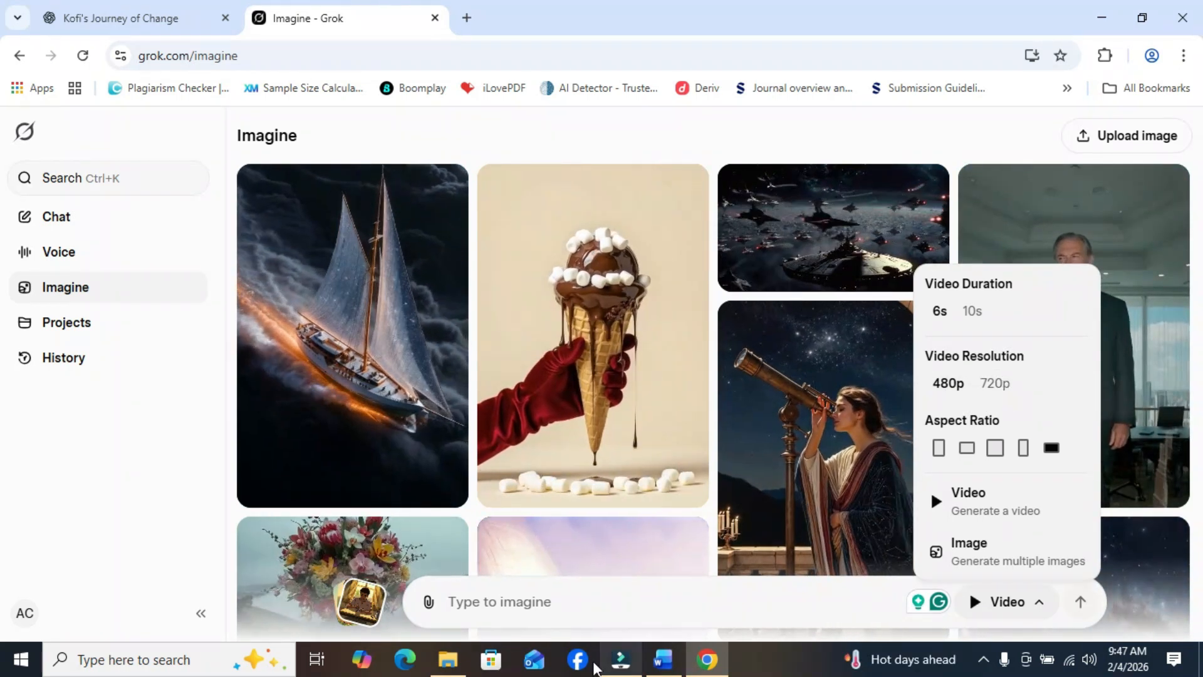
- Paste the copied Scene 1 video prompt into the Imagine prompt and generate the video
{"action": "left_click", "coordinate": [539, 600]}
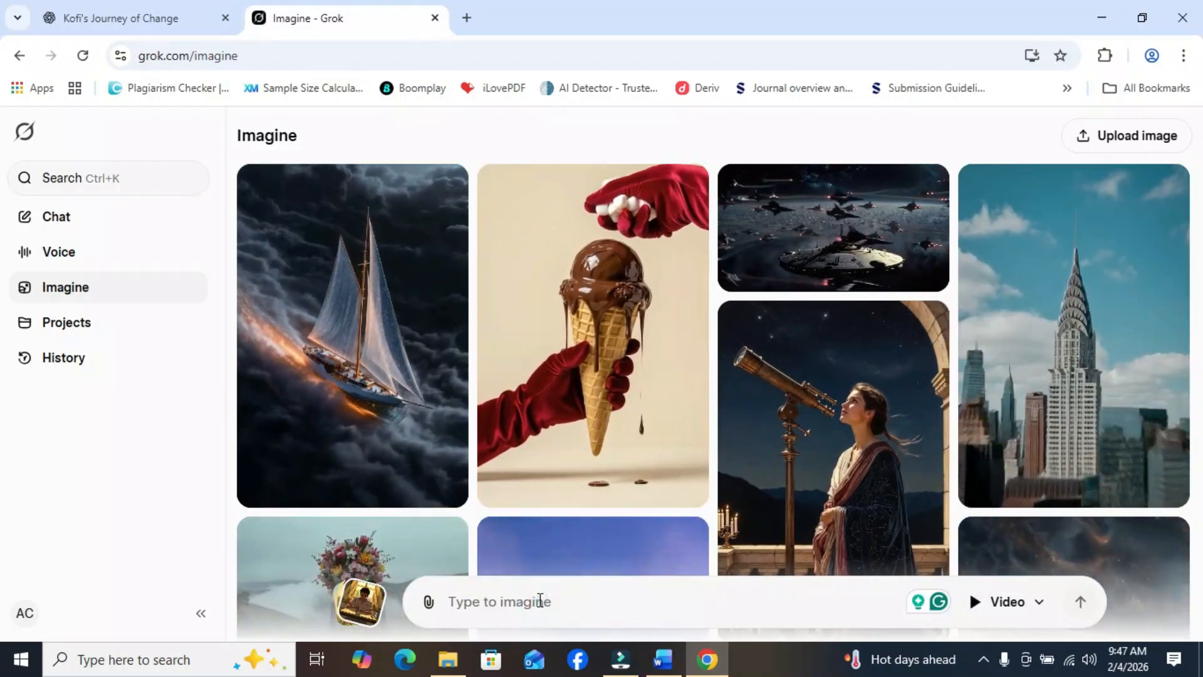
{"action": "right_click", "coordinate": [539, 600]}
{"action": "left_click", "coordinate": [605, 396]}
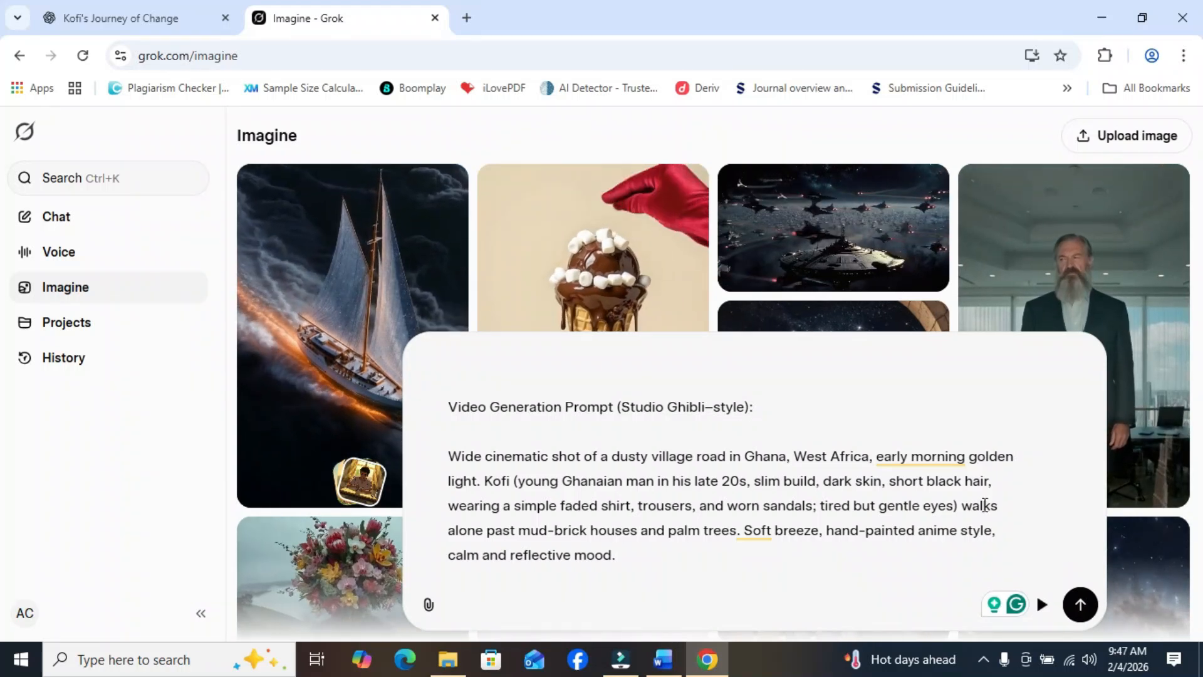
{"action": "left_click", "coordinate": [1081, 607]}
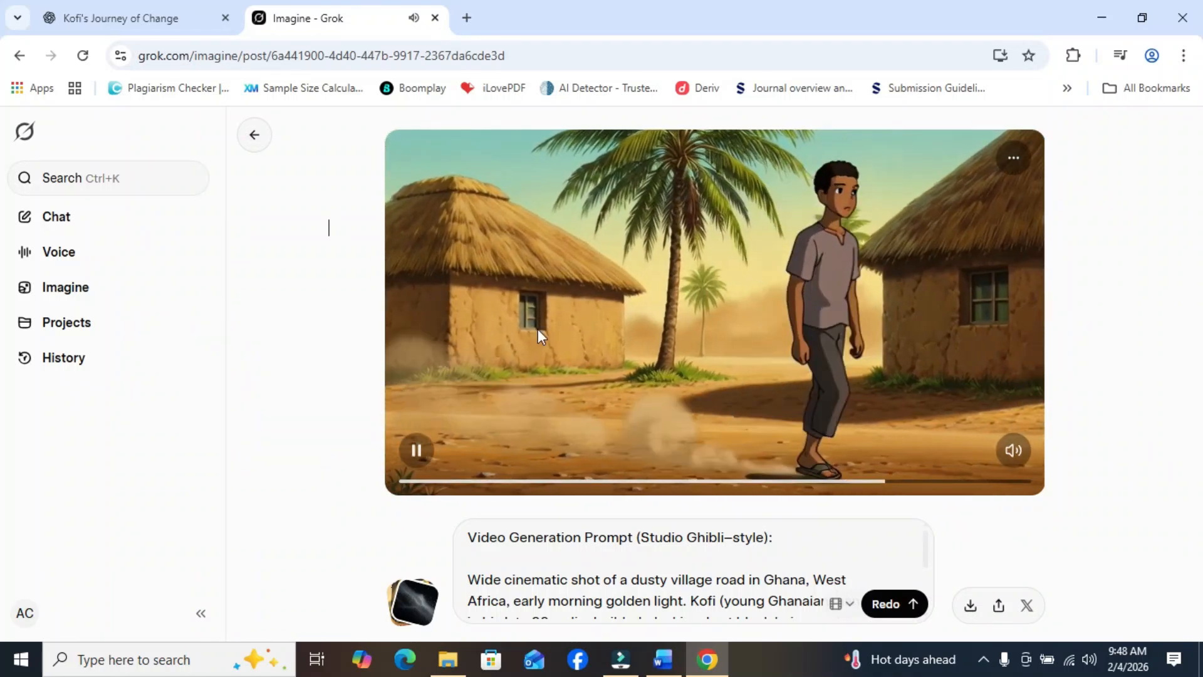
- Pause the generated Scene 1 video and scrub forward through it to check the animation
{"action": "left_click", "coordinate": [416, 450]}
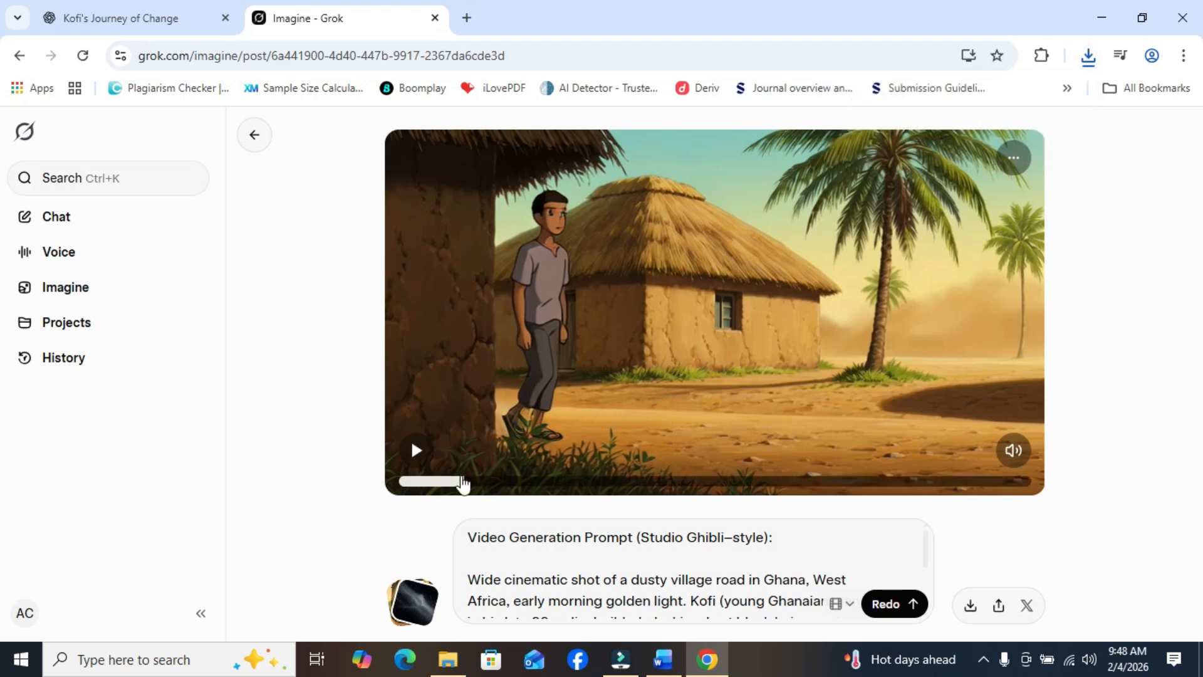
{"action": "left_click_drag", "start_coordinate": [463, 485], "coordinate": [881, 487]}
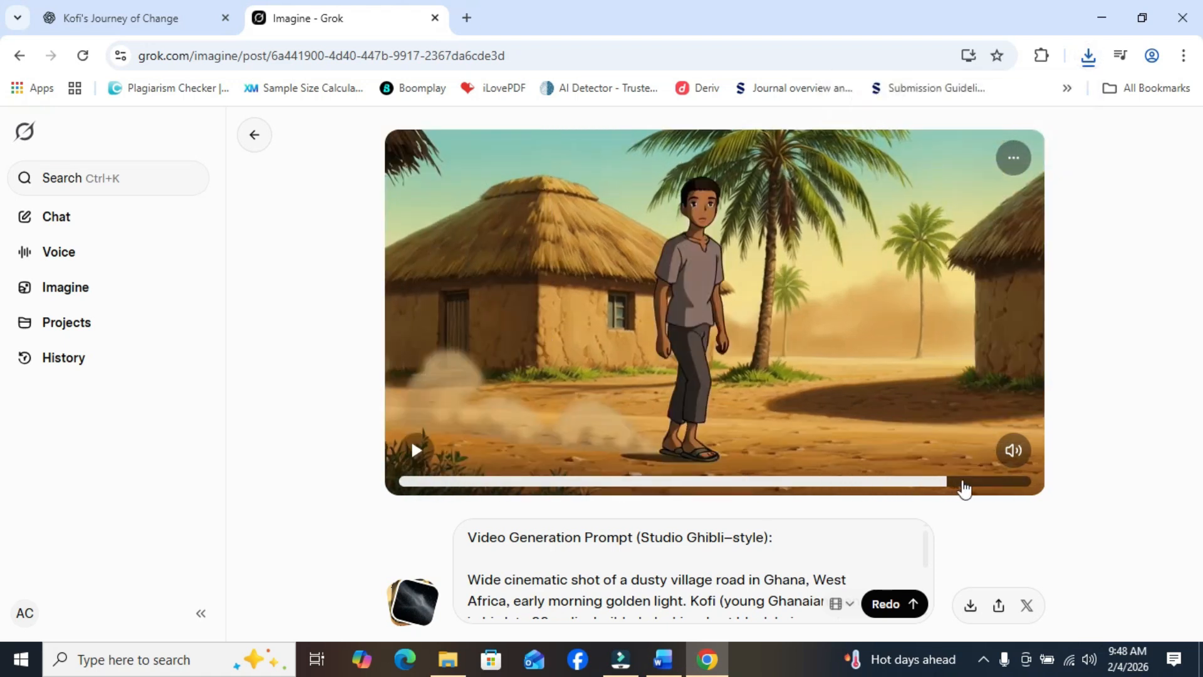
- Copy the closing frame of the Scene 1 video and paste it into a new Imagine prompt as the starting image
{"action": "left_click_drag", "start_coordinate": [963, 489], "coordinate": [1023, 486]}
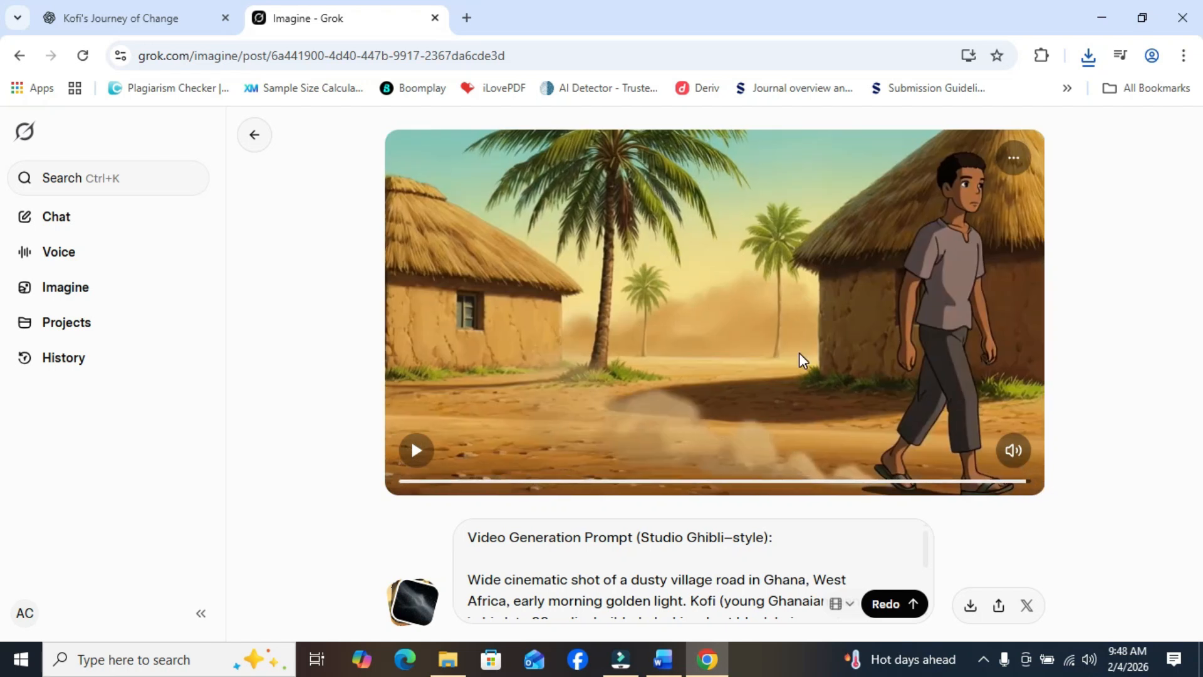
{"action": "right_click", "coordinate": [852, 330]}
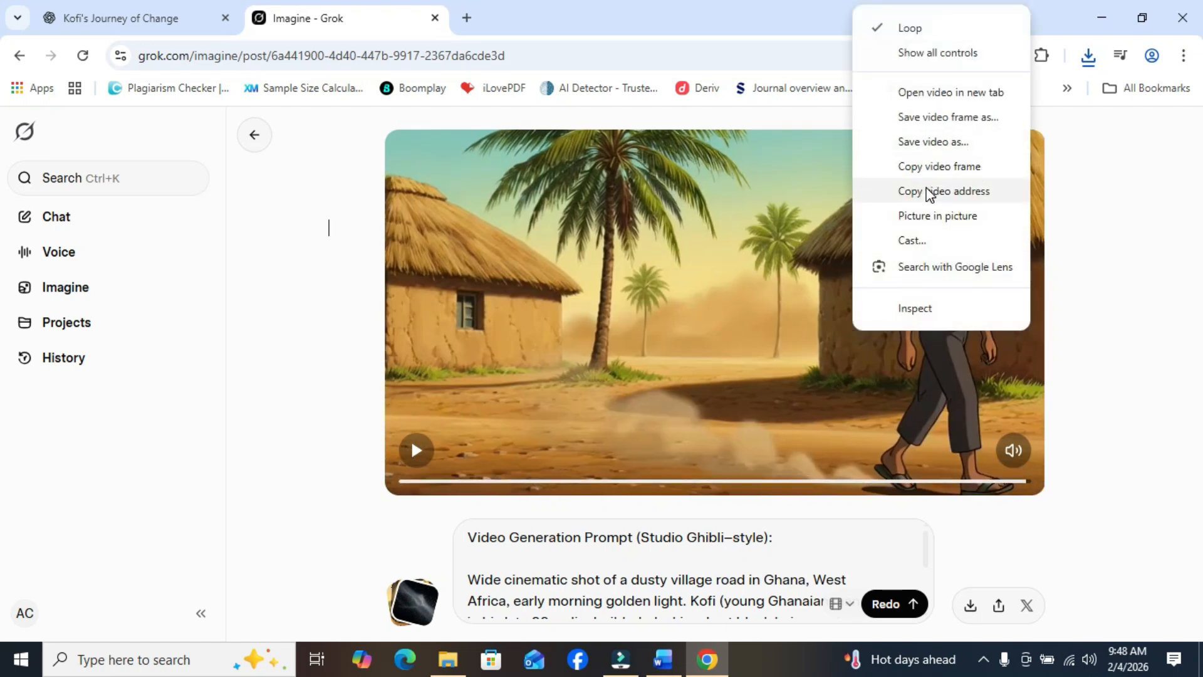
{"action": "left_click", "coordinate": [916, 168]}
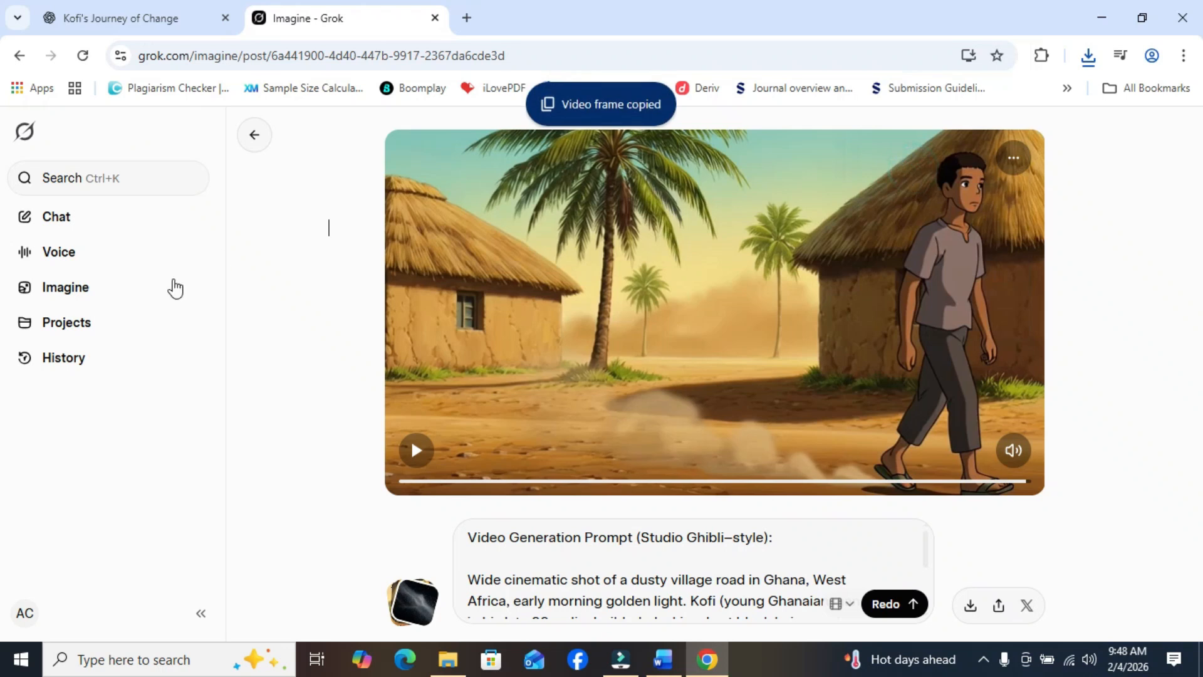
{"action": "left_click", "coordinate": [46, 293]}
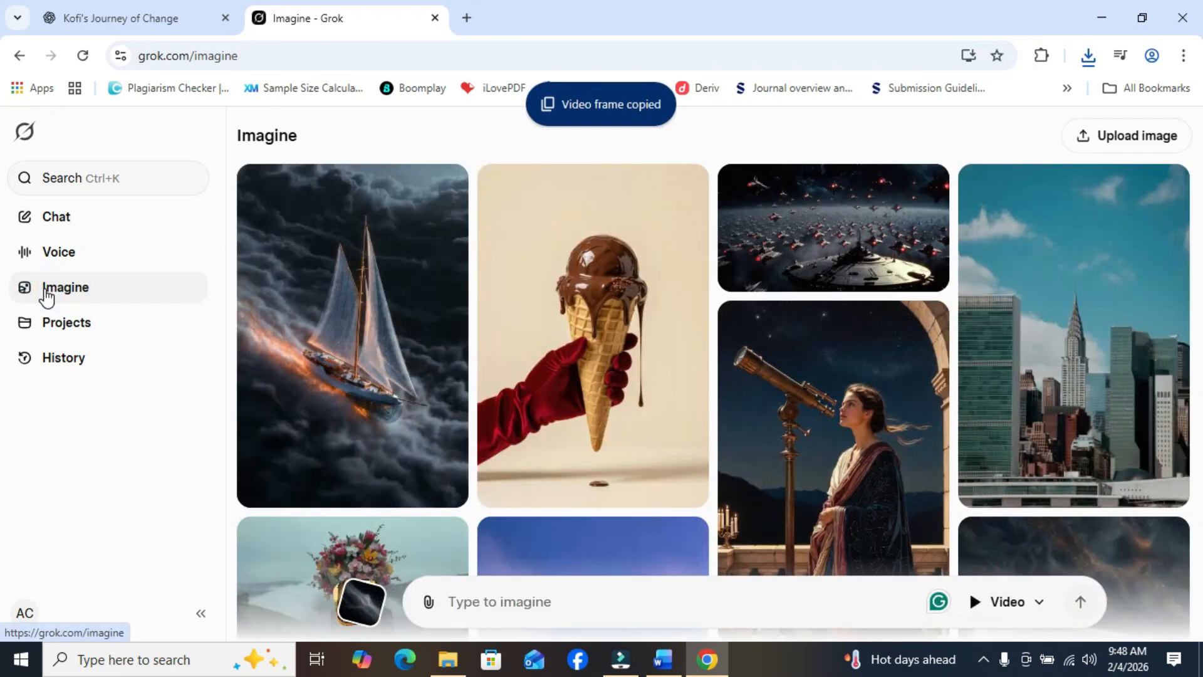
{"action": "right_click", "coordinate": [492, 601]}
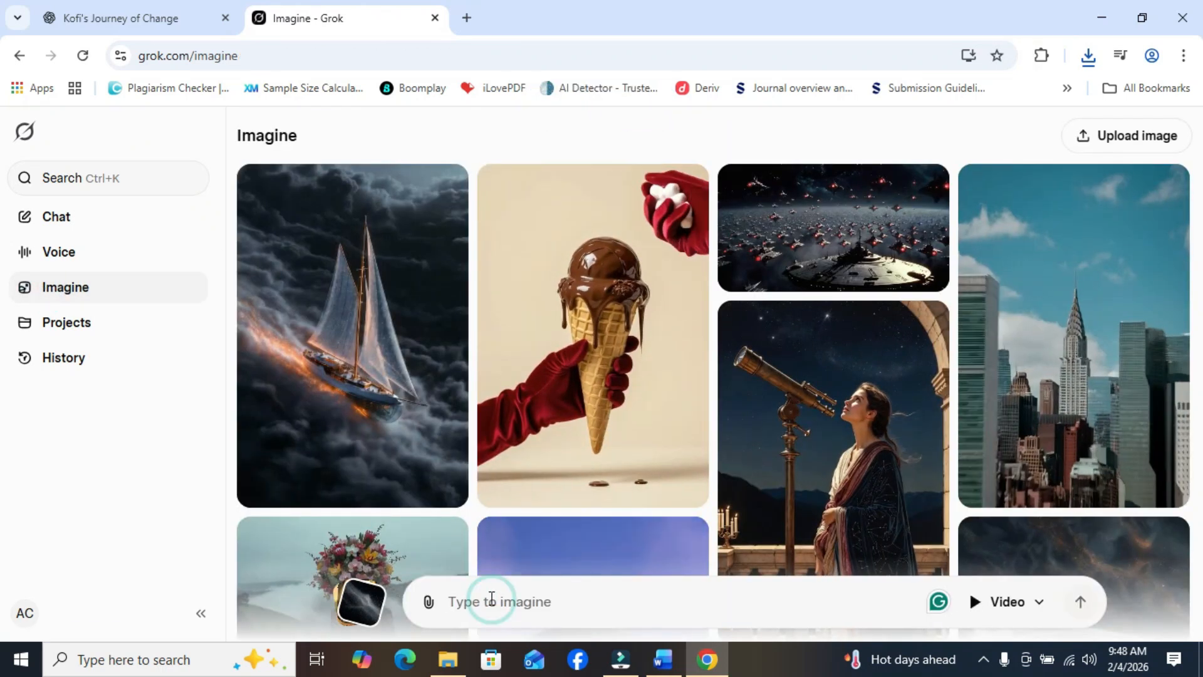
{"action": "left_click", "coordinate": [573, 394]}
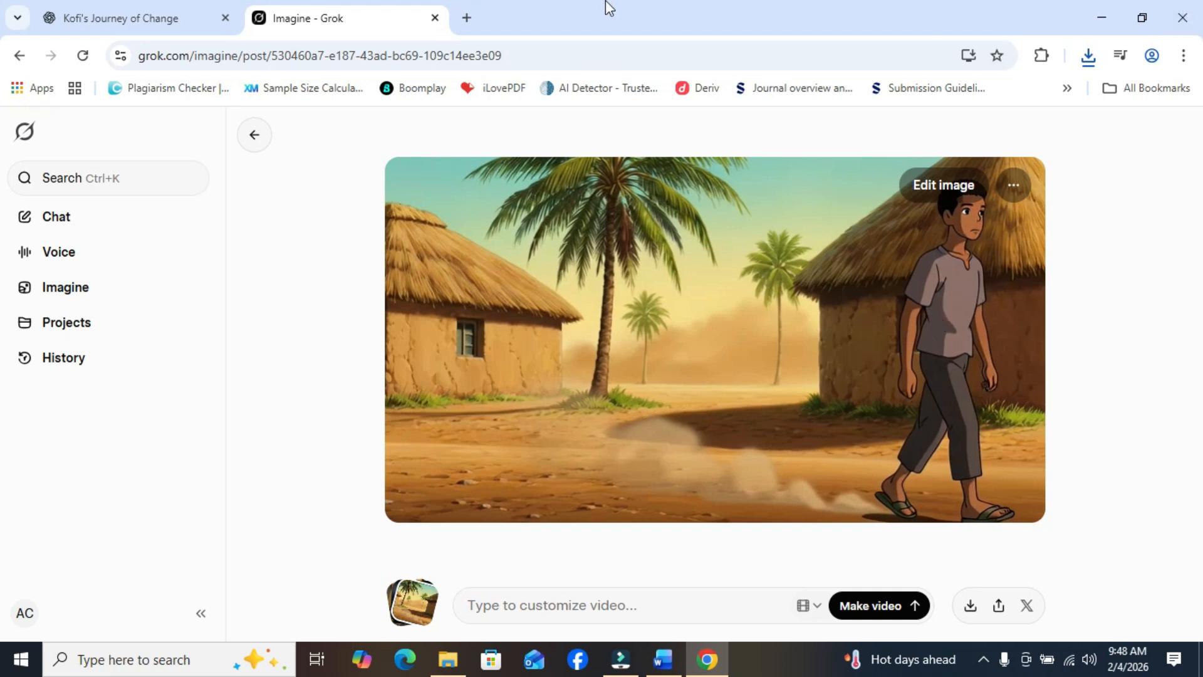
- Copy the Scene 2 "A Different Choice" video generation prompt from the ChatGPT script
{"action": "left_click", "coordinate": [86, 9]}
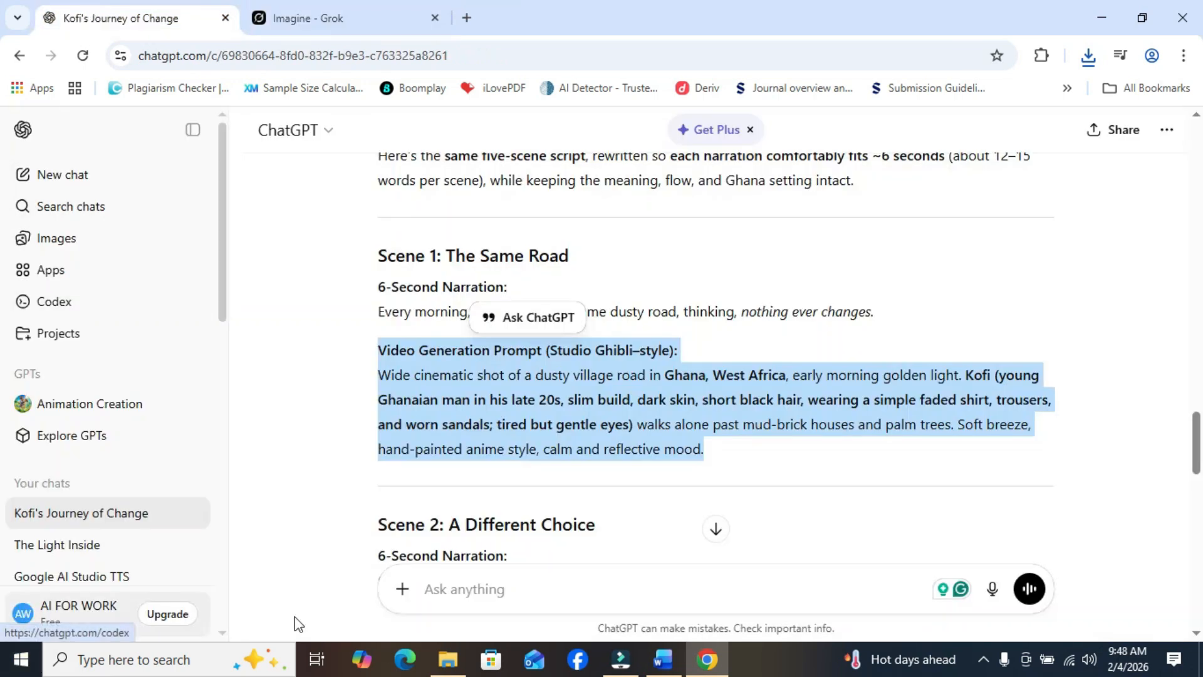
{"action": "left_click_drag", "start_coordinate": [1195, 446], "coordinate": [1197, 484]}
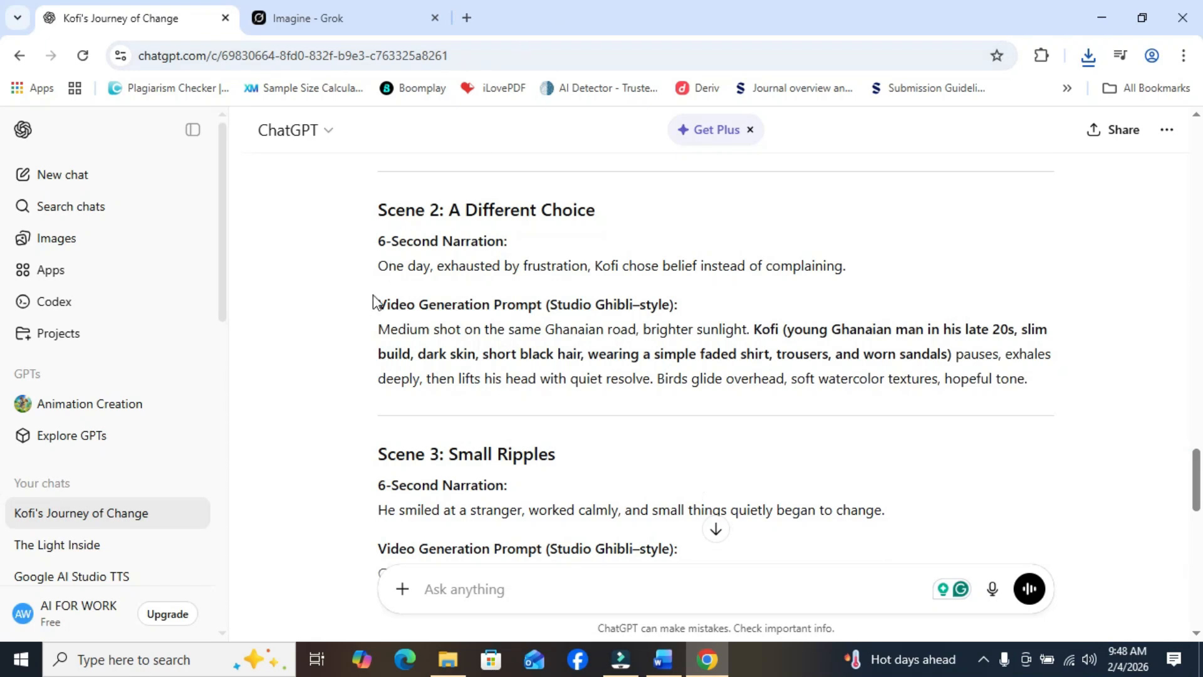
{"action": "key", "text": "End"}
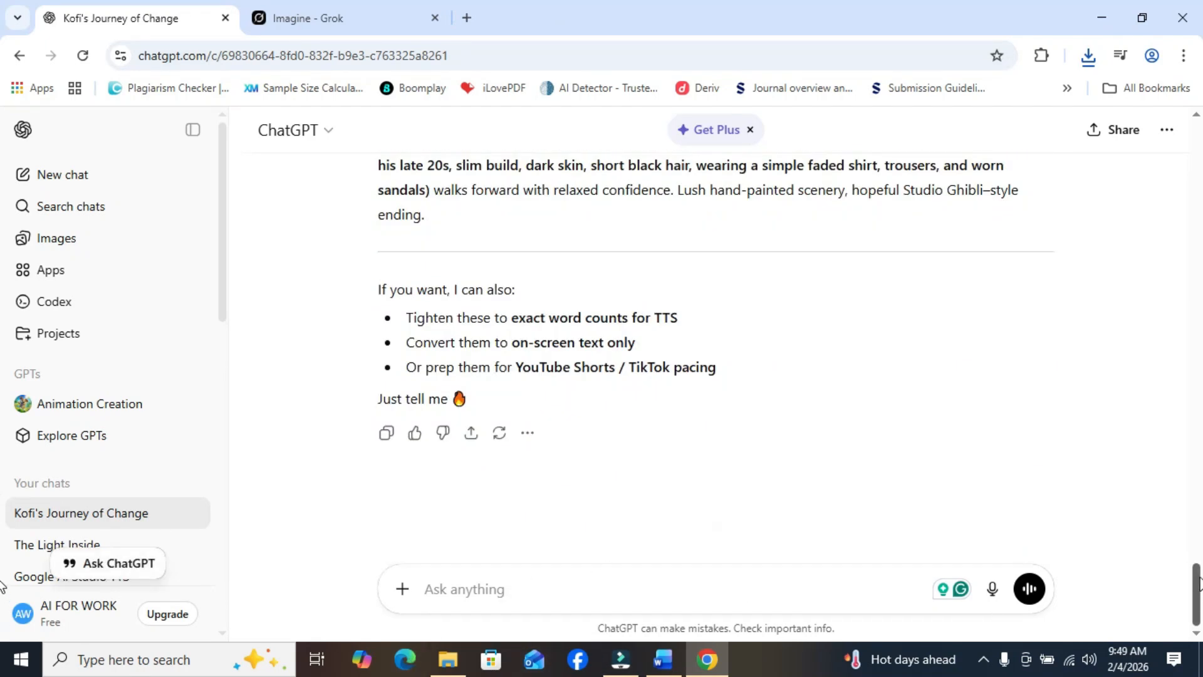
{"action": "left_click_drag", "start_coordinate": [1199, 554], "coordinate": [1183, 470]}
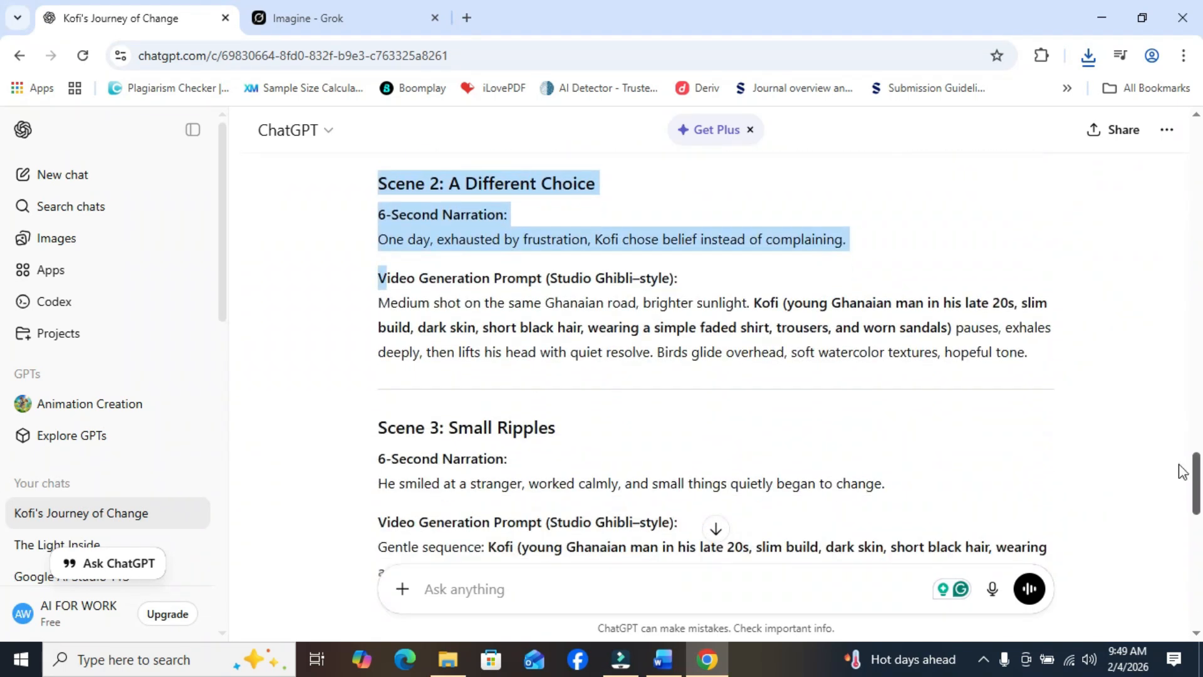
{"action": "left_click", "coordinate": [399, 303]}
{"action": "left_click_drag", "start_coordinate": [446, 299], "coordinate": [1068, 366]}
{"action": "right_click", "coordinate": [995, 328]}
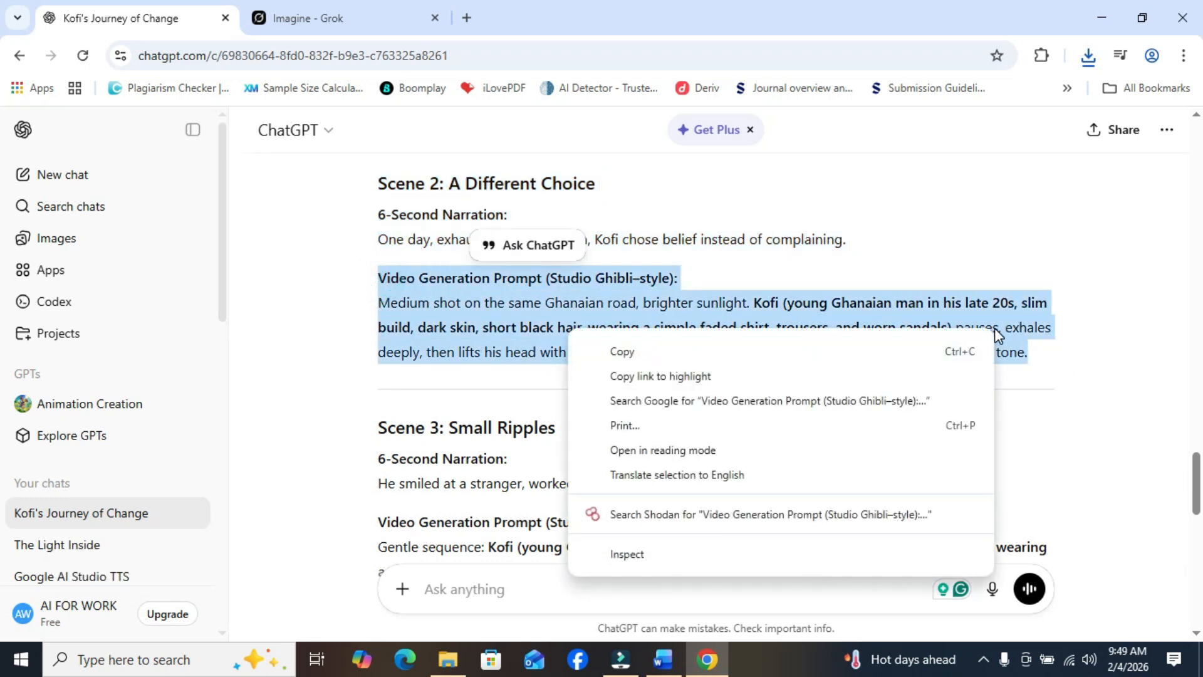
{"action": "left_click", "coordinate": [785, 350]}
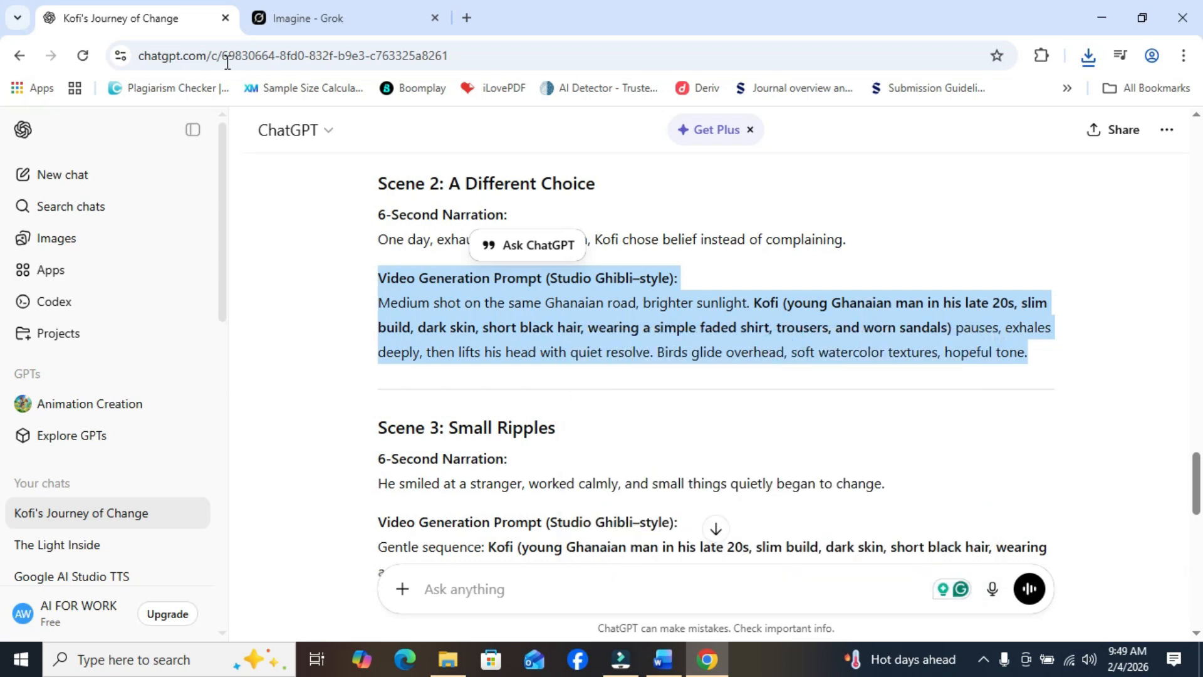
- In Grok Imagine, paste the Scene 2 prompt for the uploaded frame and generate the video
{"action": "left_click", "coordinate": [280, 11]}
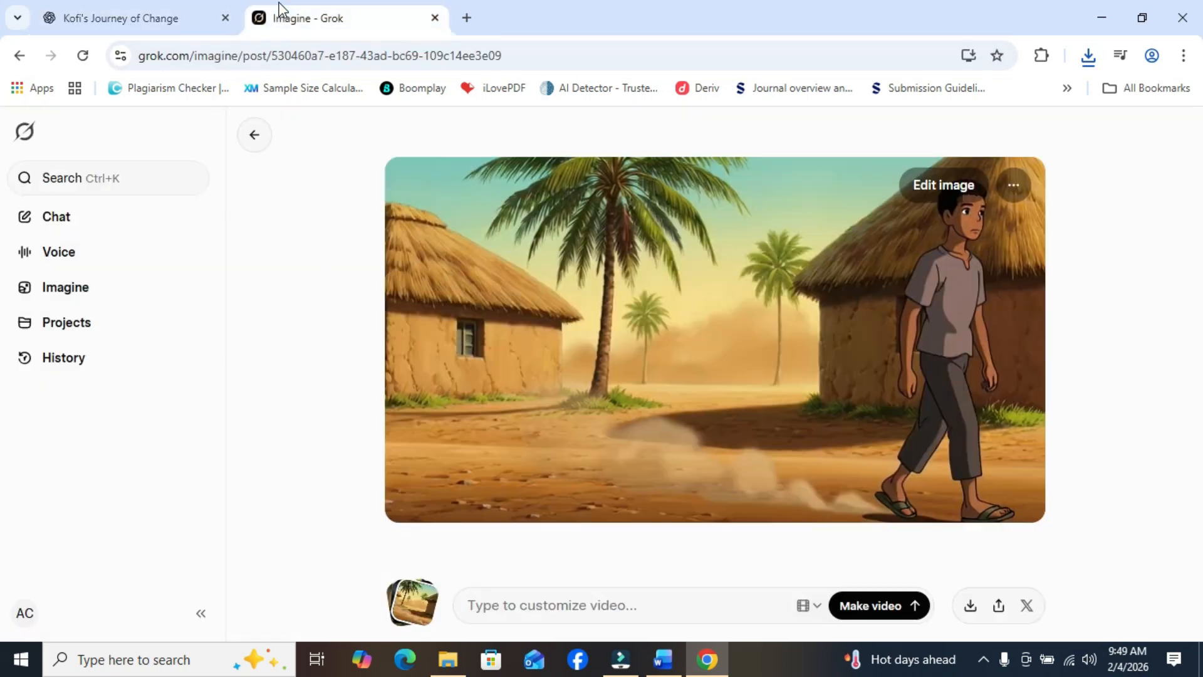
{"action": "right_click", "coordinate": [513, 609]}
{"action": "left_click", "coordinate": [561, 412]}
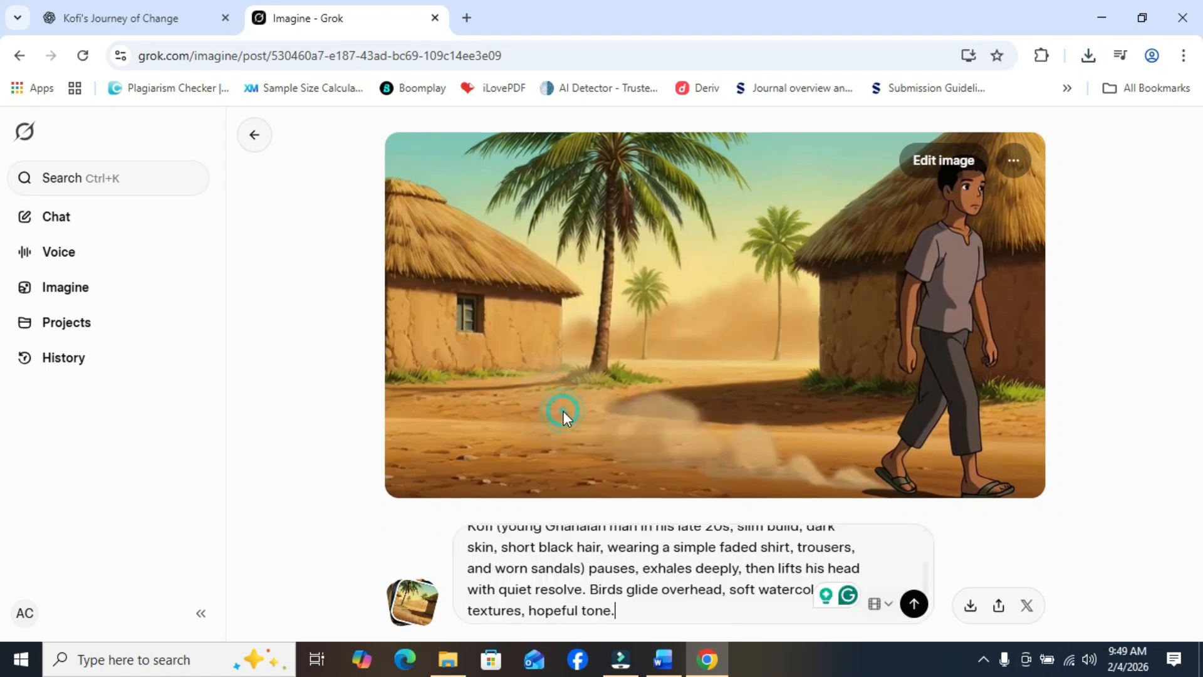
{"action": "left_click", "coordinate": [916, 606]}
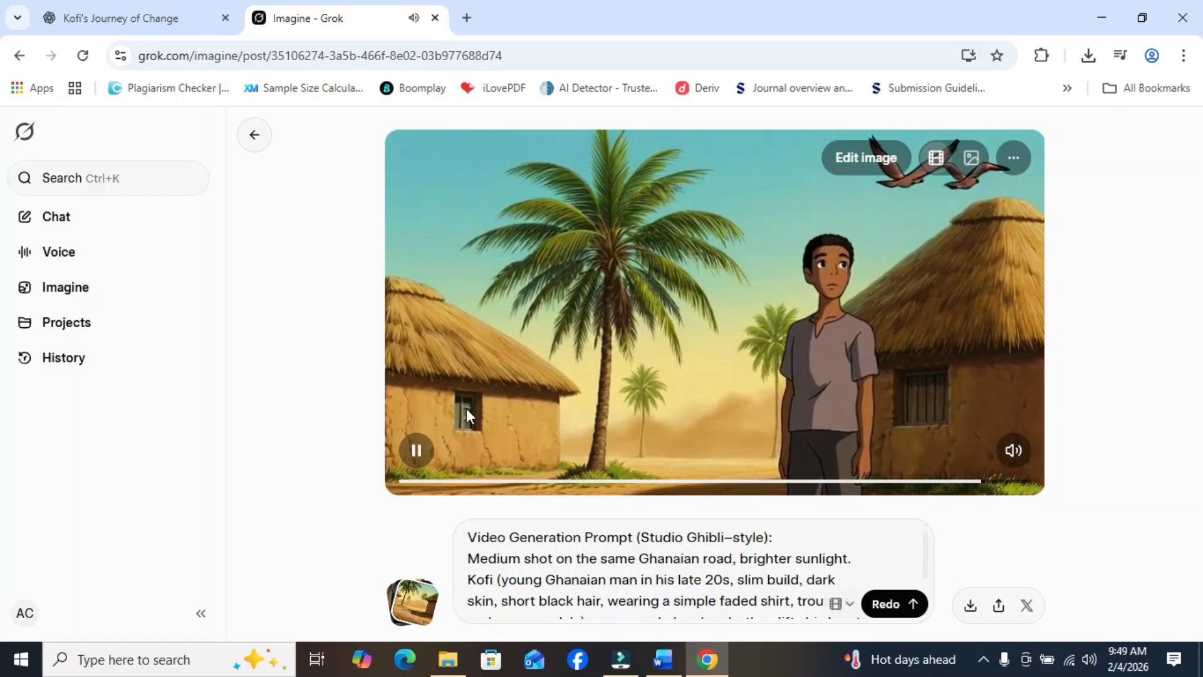
- Download the generated Scene 2 video and copy its closing frame
{"action": "left_click", "coordinate": [418, 449]}
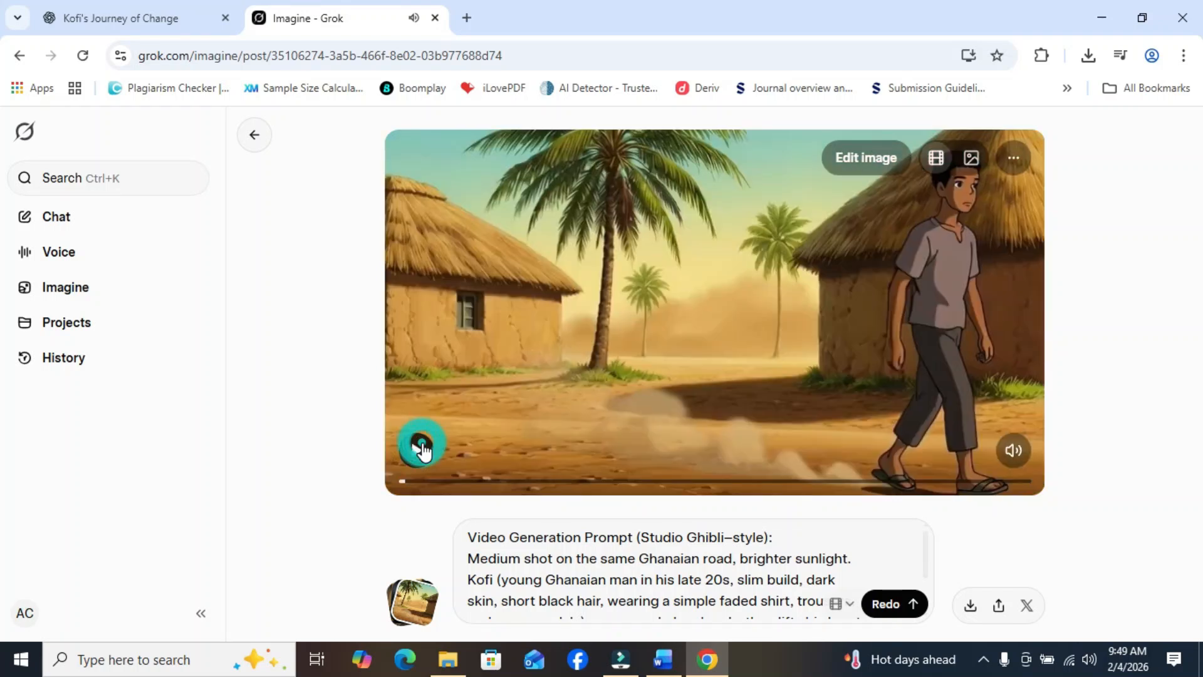
{"action": "left_click", "coordinate": [971, 605]}
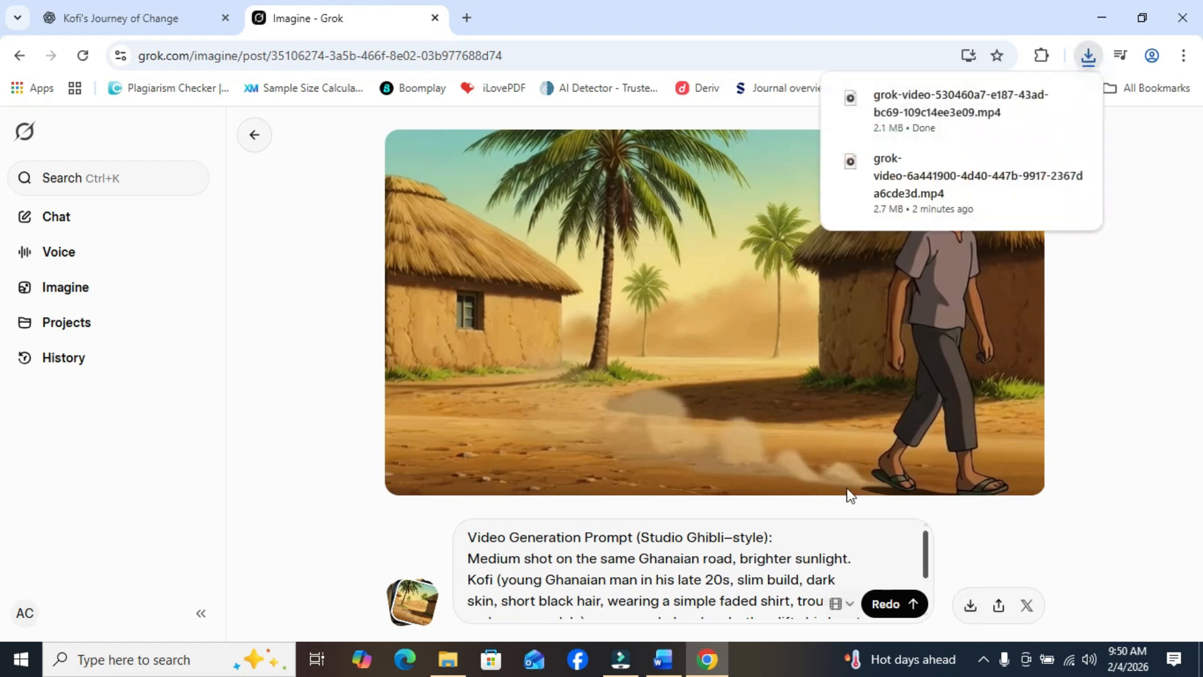
{"action": "left_click", "coordinate": [665, 480]}
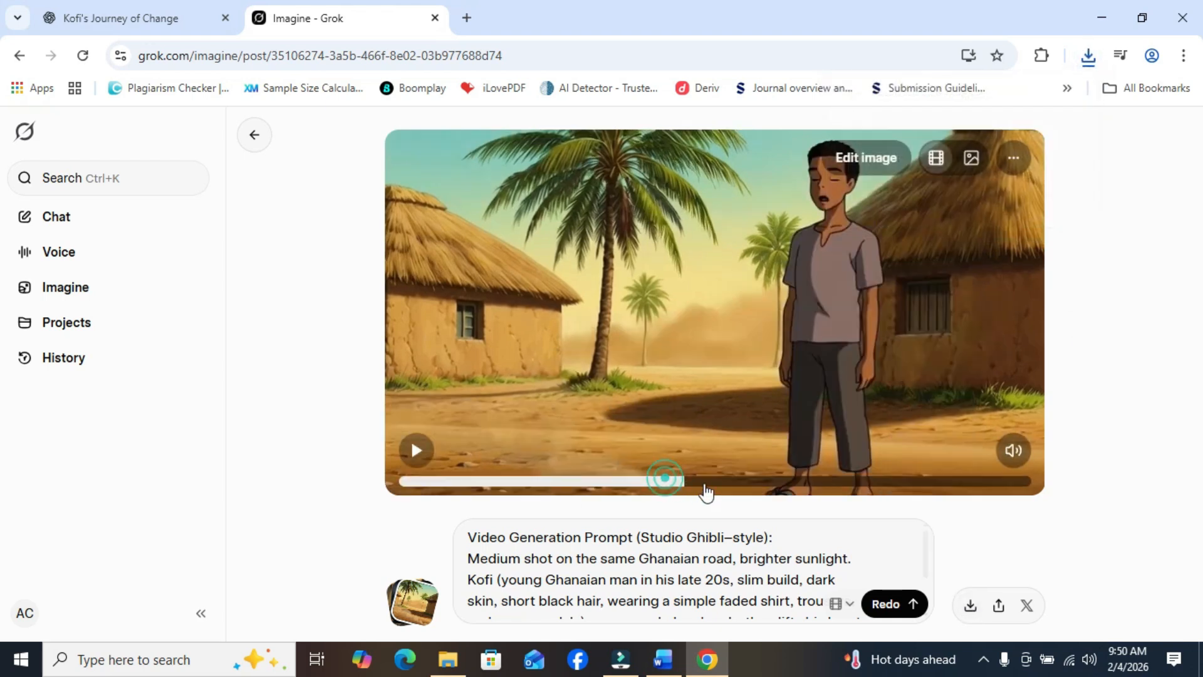
{"action": "left_click", "coordinate": [963, 481]}
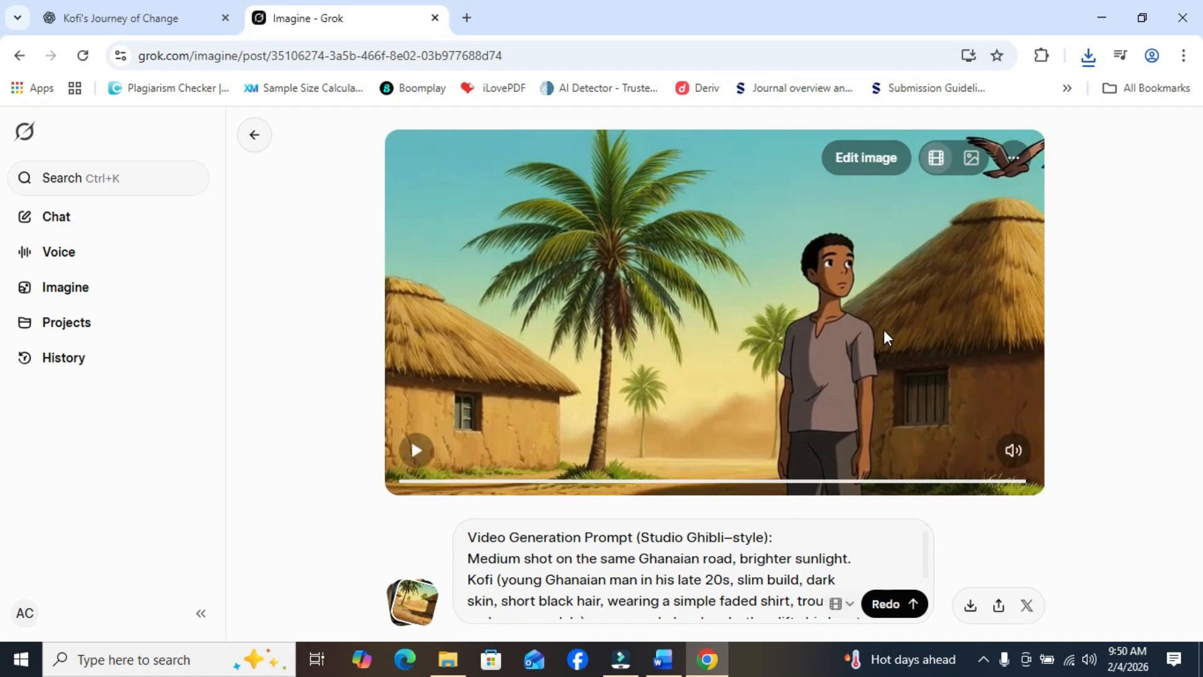
{"action": "right_click", "coordinate": [884, 330]}
{"action": "left_click", "coordinate": [931, 167]}
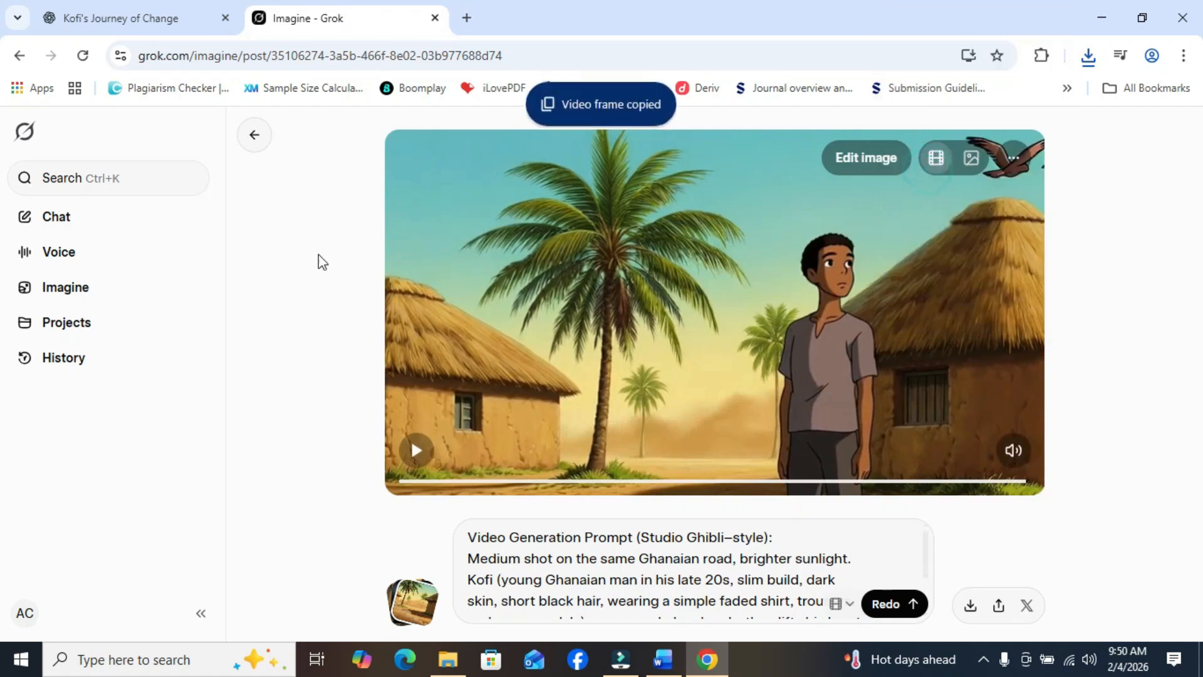
- Start a new Imagine creation by pasting the copied Scene 2 frame as its starting image
{"action": "left_click", "coordinate": [67, 299]}
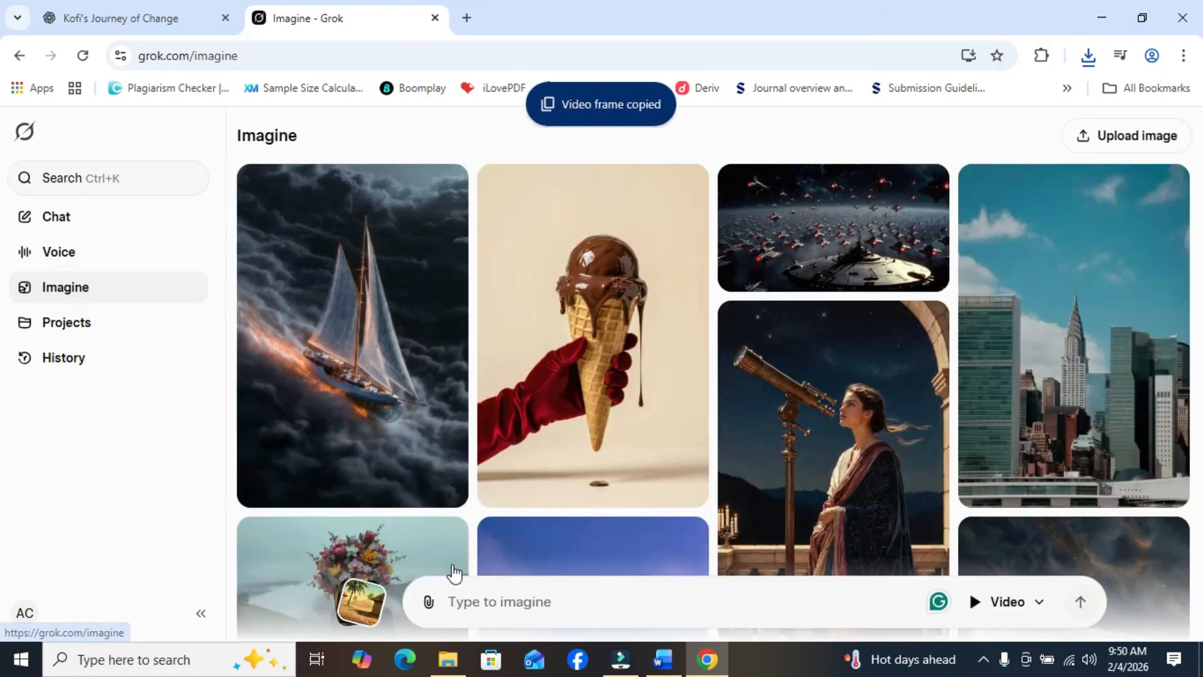
{"action": "right_click", "coordinate": [478, 607]}
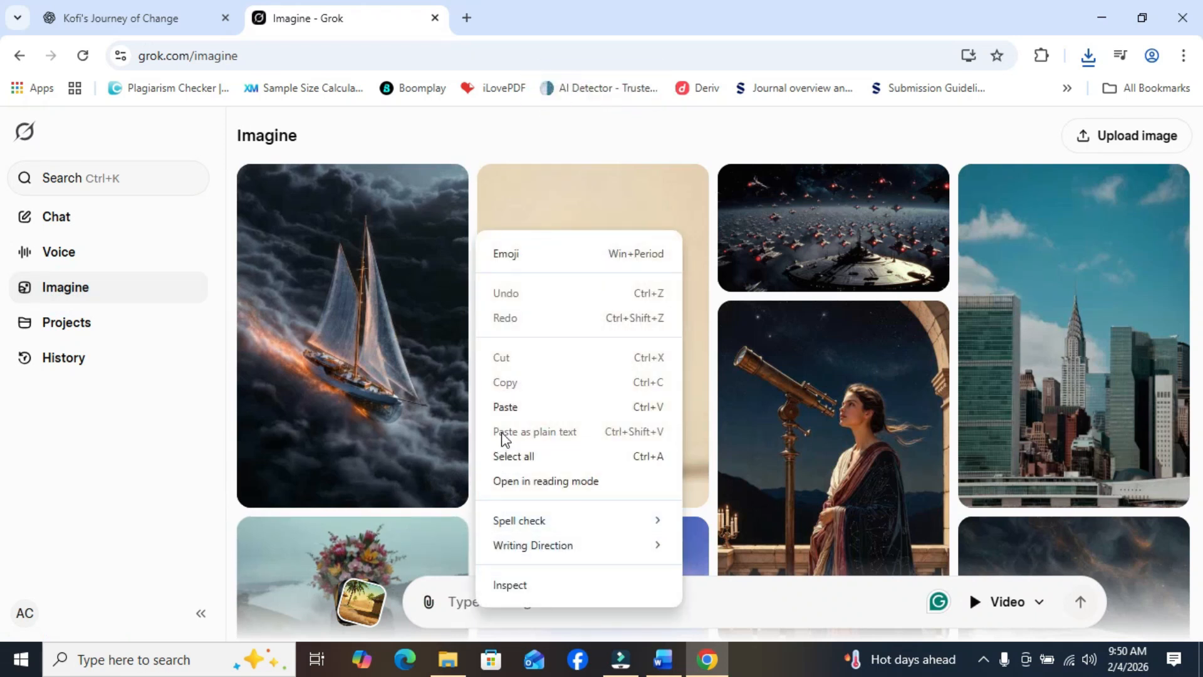
{"action": "left_click", "coordinate": [517, 407]}
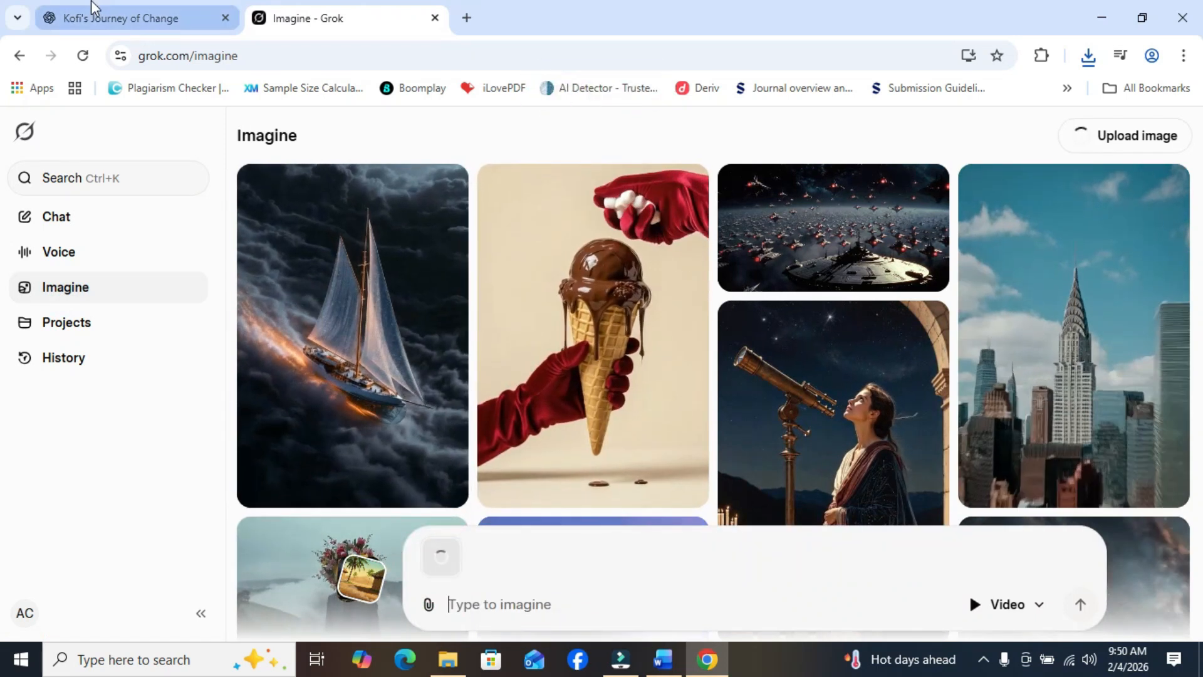
- Copy the Scene 3 "Small Ripples" video generation prompt from the ChatGPT script
{"action": "mouse_move", "coordinate": [92, 3]}
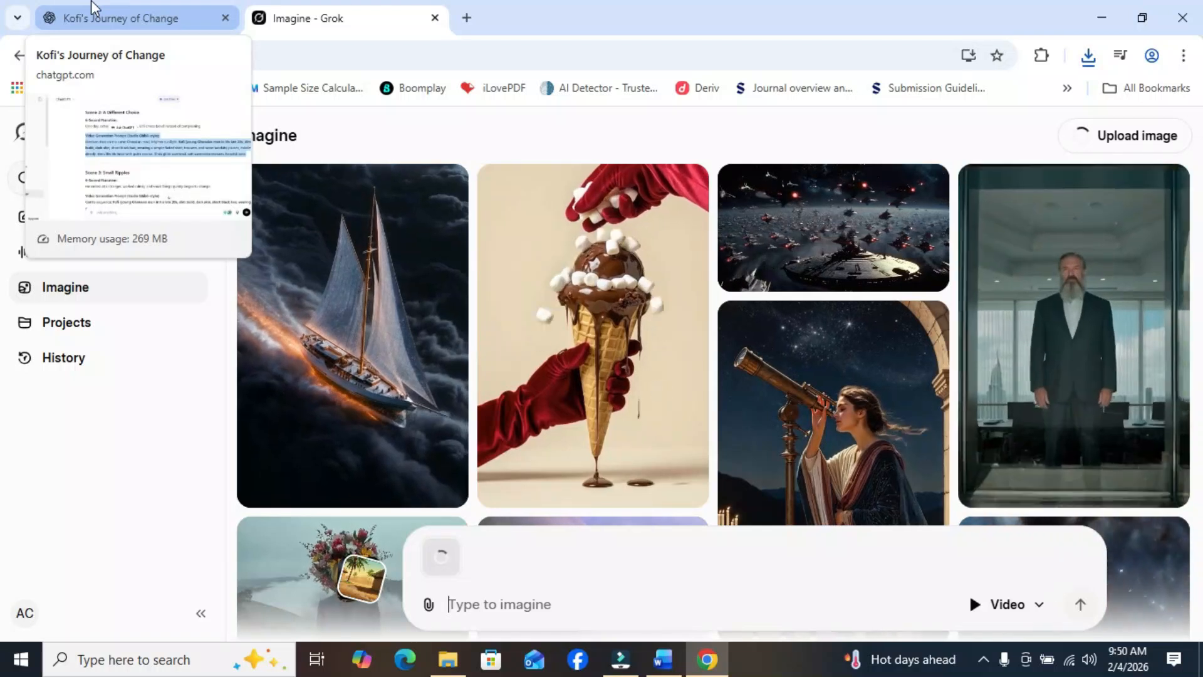
{"action": "left_click", "coordinate": [93, 6]}
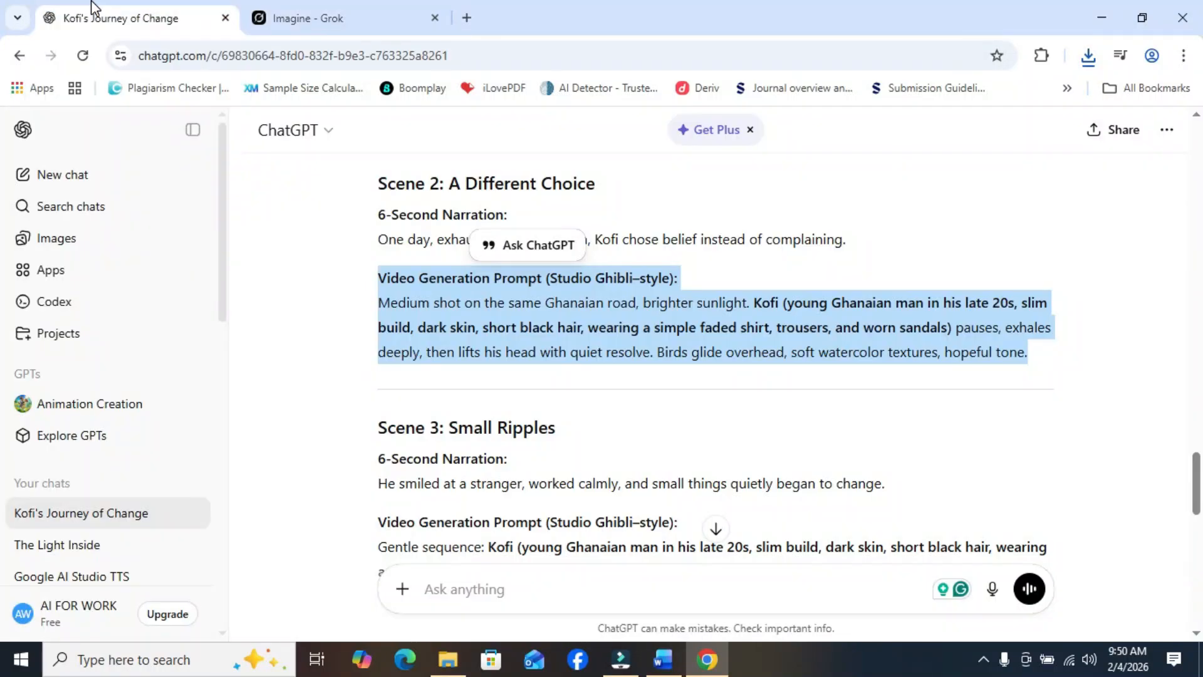
{"action": "left_click_drag", "start_coordinate": [1195, 488], "coordinate": [1195, 508]}
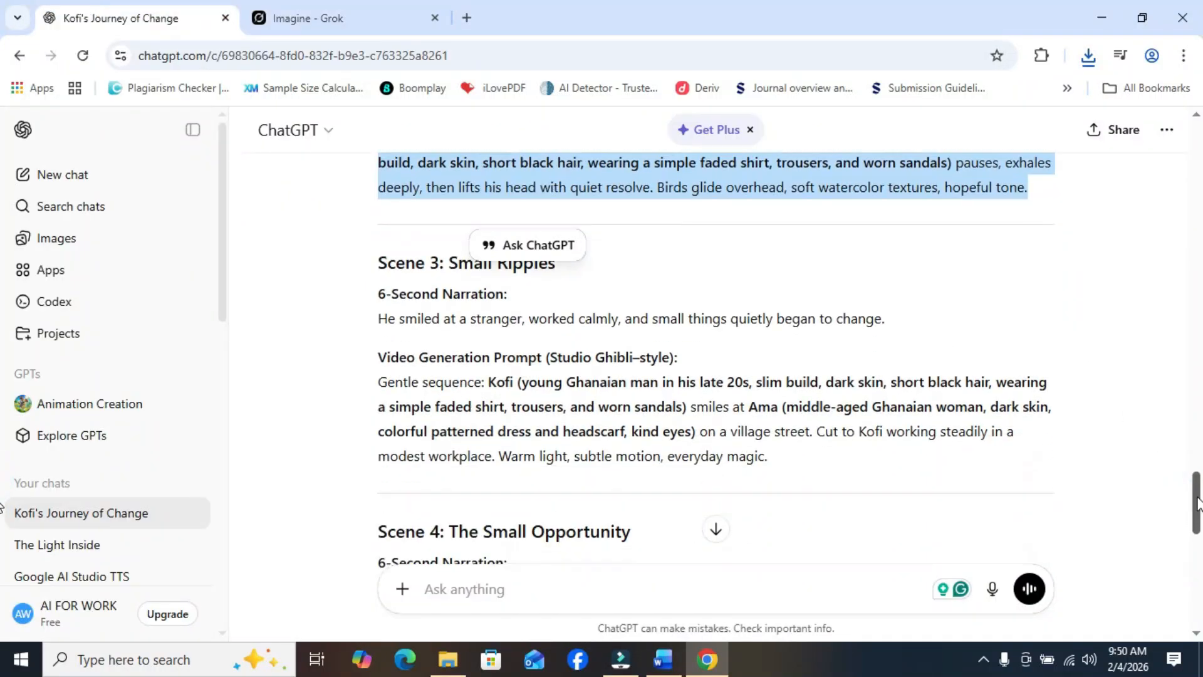
{"action": "left_click_drag", "start_coordinate": [380, 360], "coordinate": [784, 462]}
{"action": "right_click", "coordinate": [723, 421]}
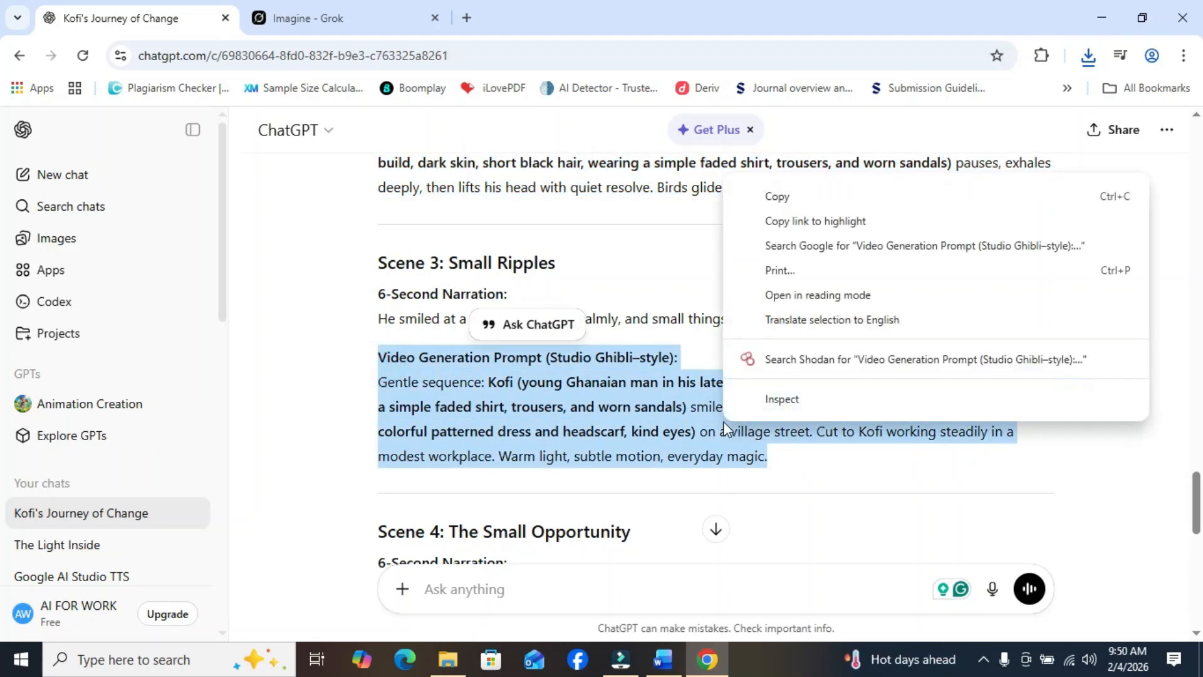
{"action": "left_click", "coordinate": [808, 198]}
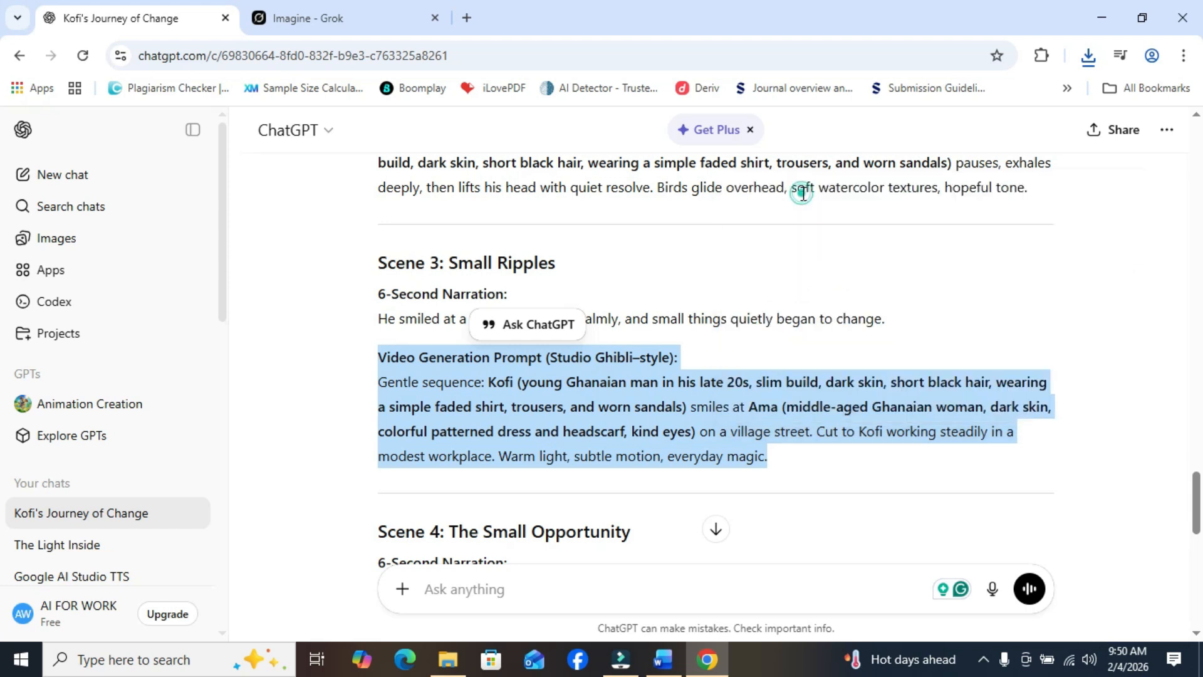
- In Grok Imagine, paste the Scene 3 prompt for the uploaded Scene 2 frame and generate the video
{"action": "left_click", "coordinate": [347, 25]}
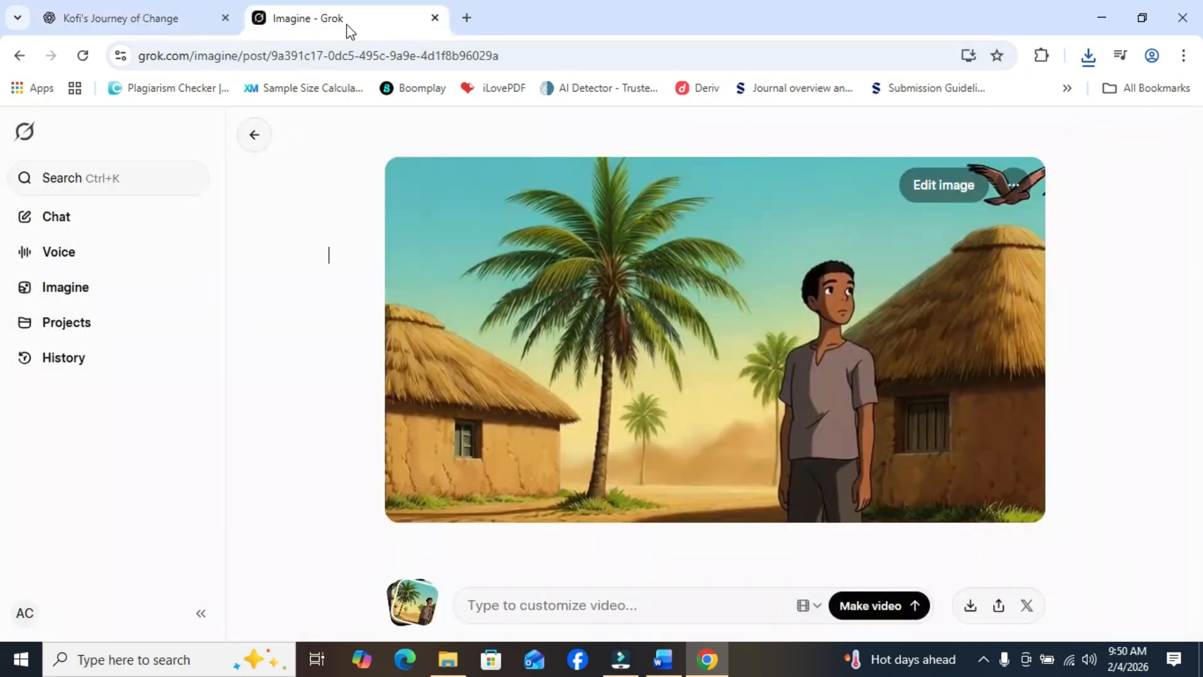
{"action": "right_click", "coordinate": [494, 611]}
{"action": "left_click", "coordinate": [537, 414]}
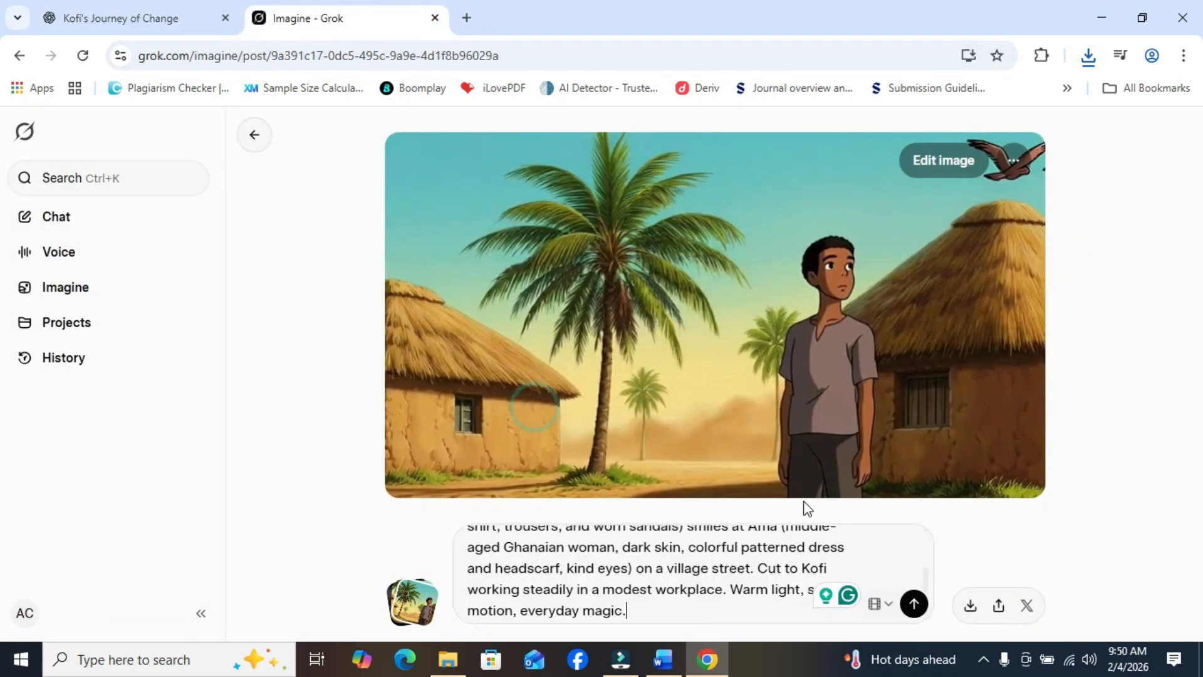
{"action": "left_click", "coordinate": [903, 605]}
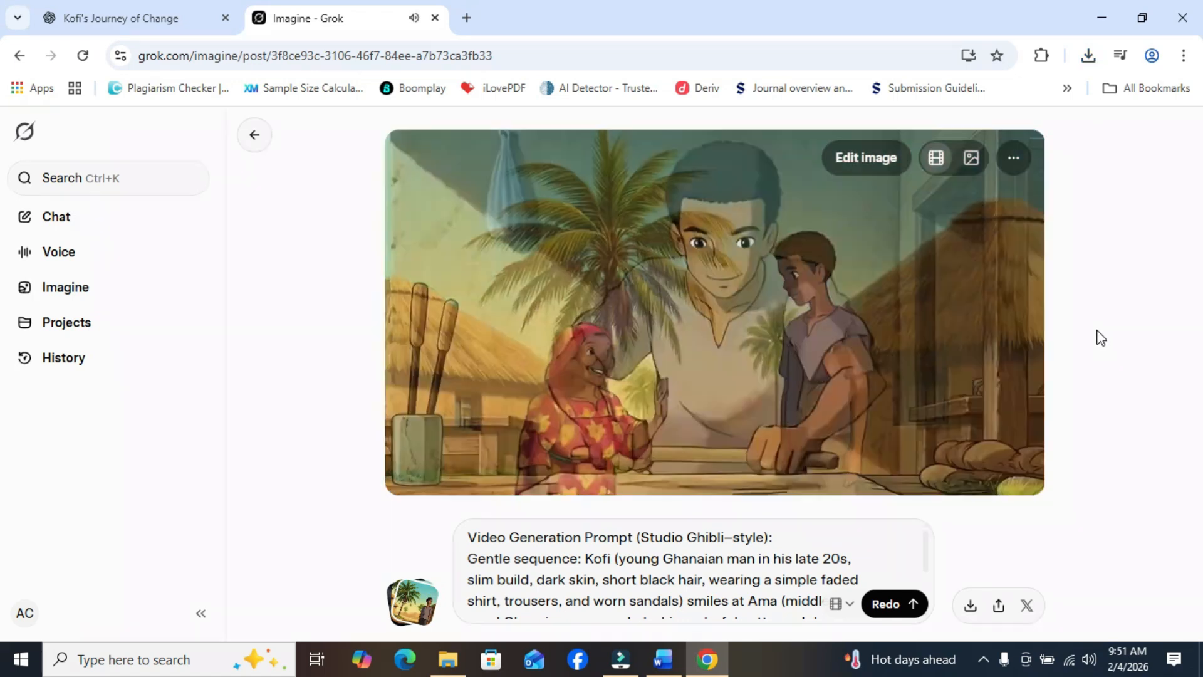
- Pause and download the generated Scene 3 video, and copy its closing frame
{"action": "mouse_move", "coordinate": [745, 307]}
{"action": "left_click", "coordinate": [415, 451]}
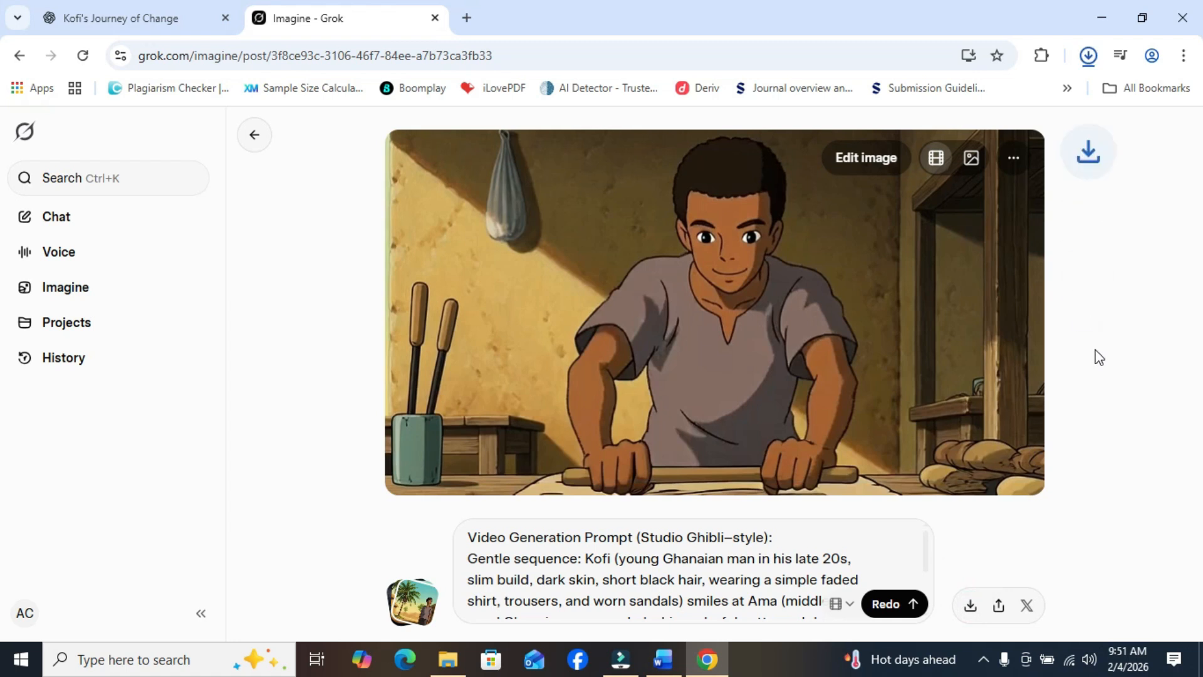
{"action": "left_click", "coordinate": [1013, 483]}
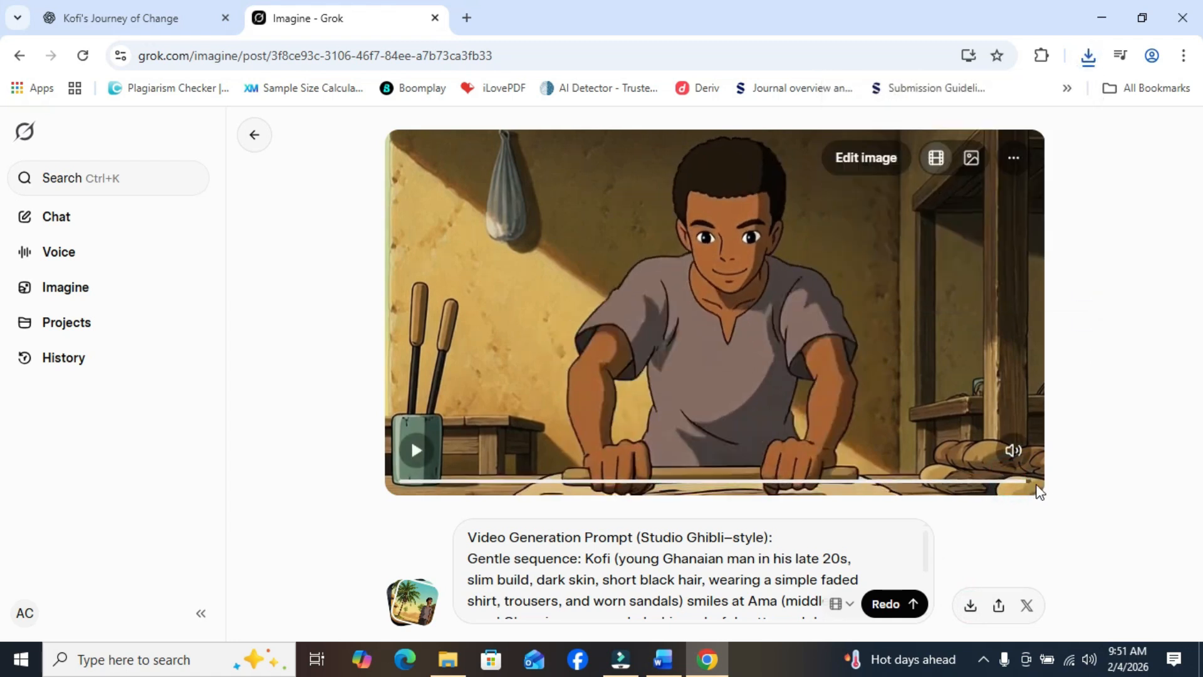
{"action": "right_click", "coordinate": [845, 357]}
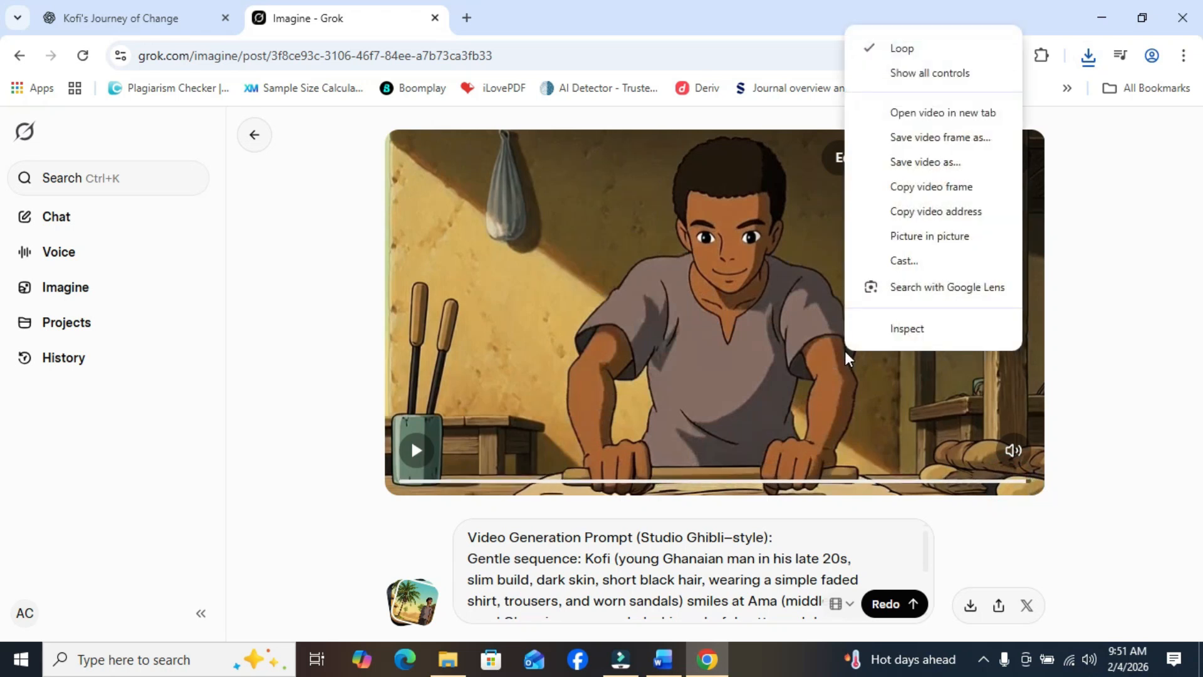
{"action": "left_click", "coordinate": [929, 187]}
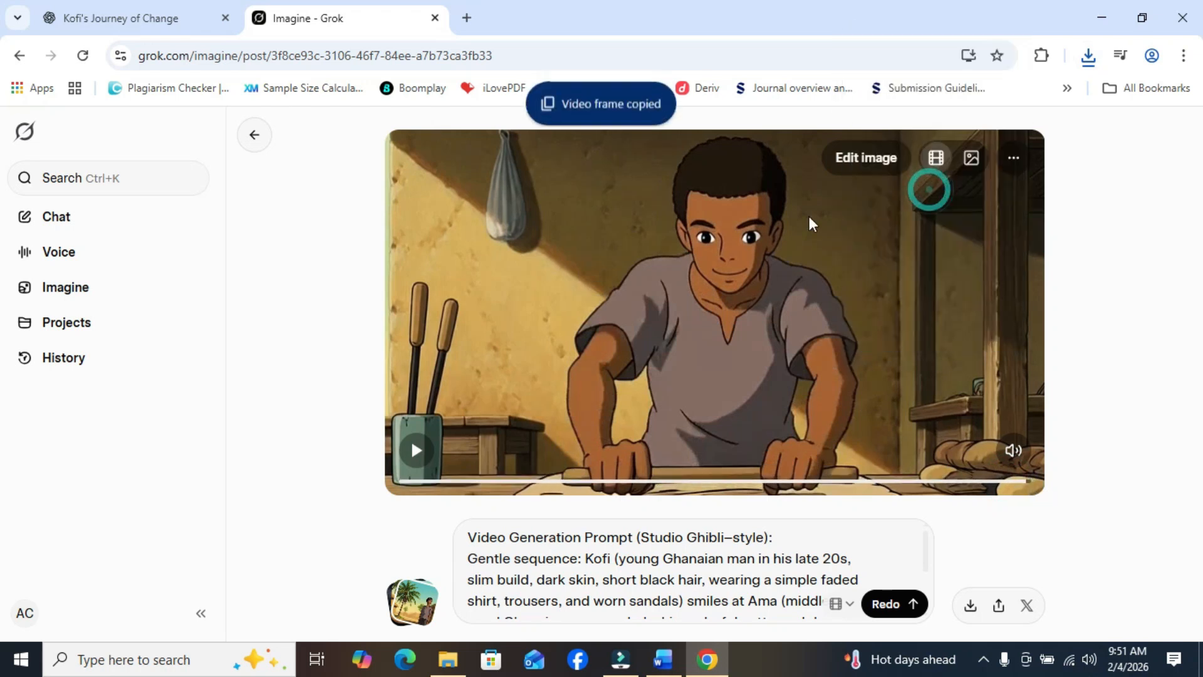
- Start a new Imagine creation by pasting the copied Scene 3 frame as its starting image
{"action": "left_click", "coordinate": [88, 286]}
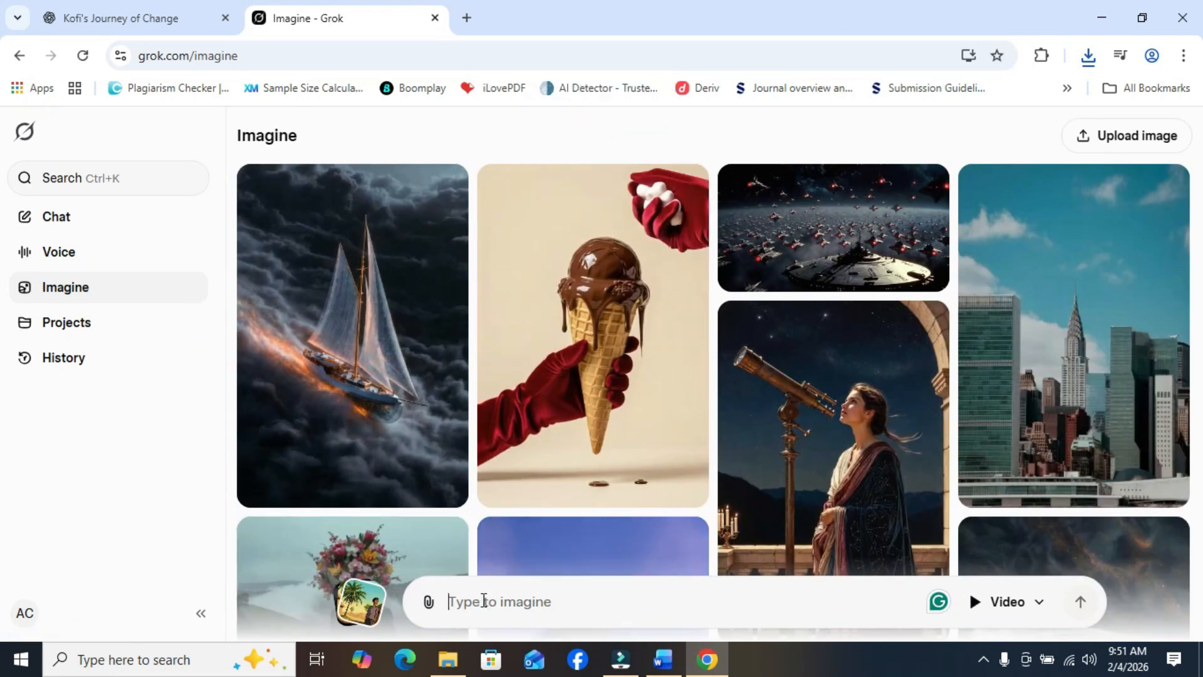
{"action": "right_click", "coordinate": [482, 601]}
{"action": "left_click", "coordinate": [511, 398]}
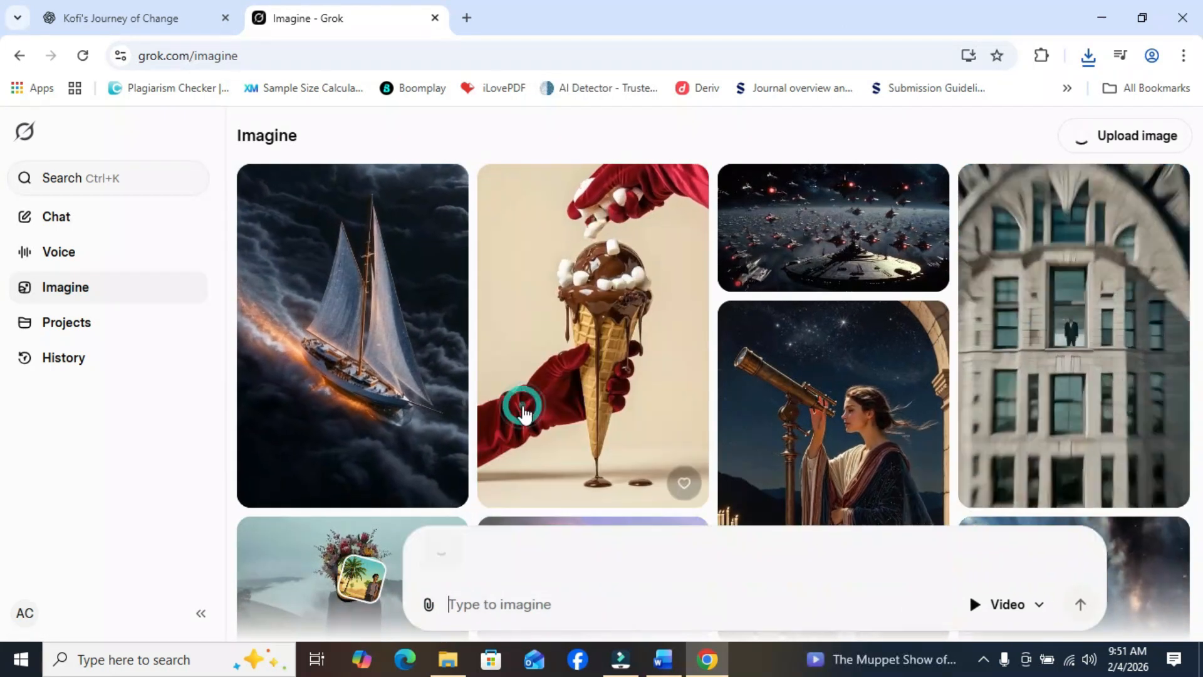
- Copy the Scene 4 "The Small Opportunity" video generation prompt from the ChatGPT script
{"action": "left_click", "coordinate": [133, 6]}
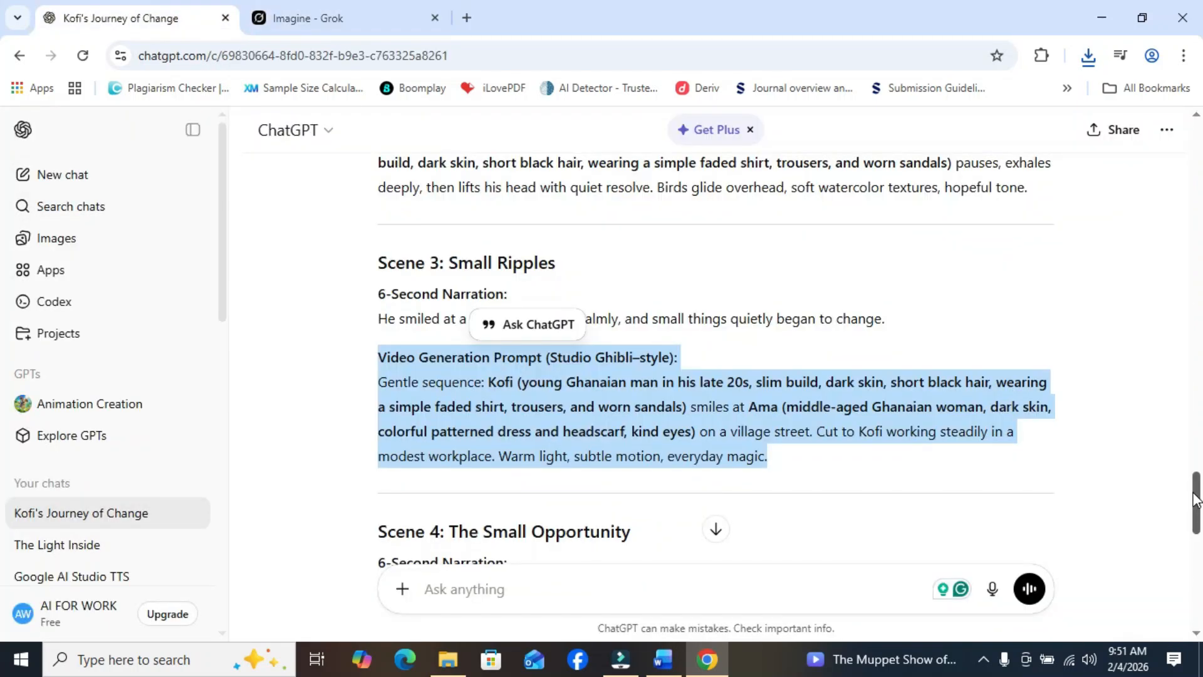
{"action": "left_click_drag", "start_coordinate": [1197, 500], "coordinate": [1196, 528]}
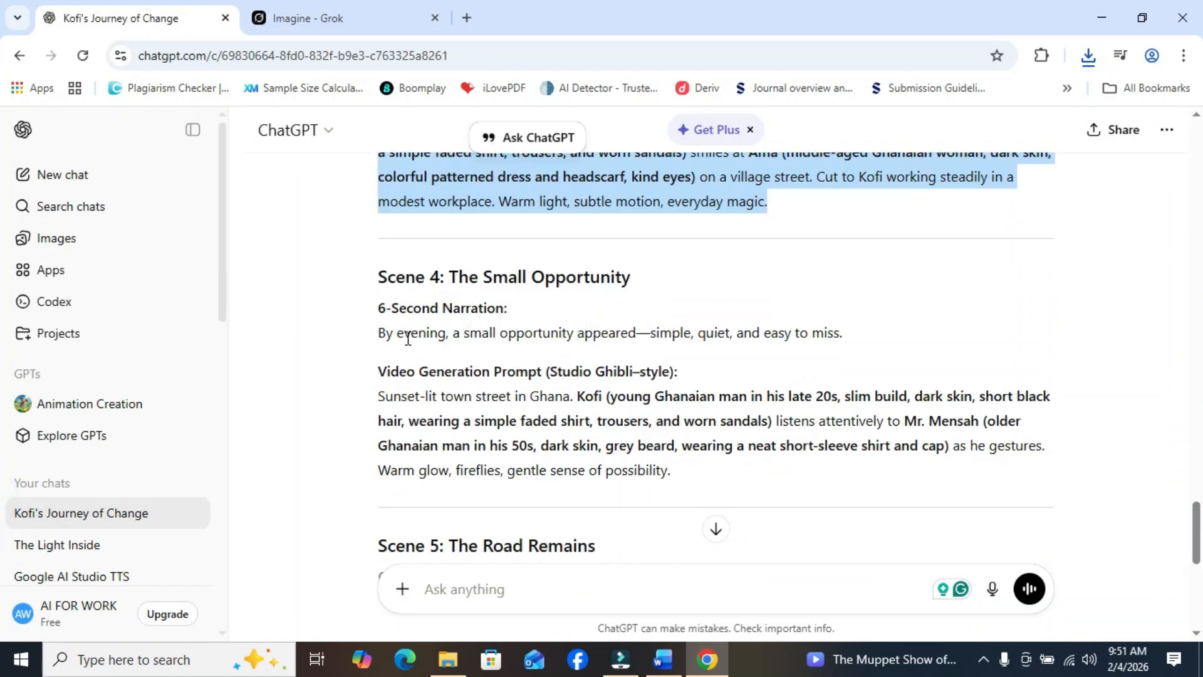
{"action": "left_click_drag", "start_coordinate": [383, 374], "coordinate": [790, 472]}
{"action": "right_click", "coordinate": [700, 399]}
{"action": "left_click", "coordinate": [772, 176]}
- In Grok Imagine, paste the Scene 4 prompt for the uploaded Scene 3 frame and generate the video
{"action": "left_click", "coordinate": [290, 22]}
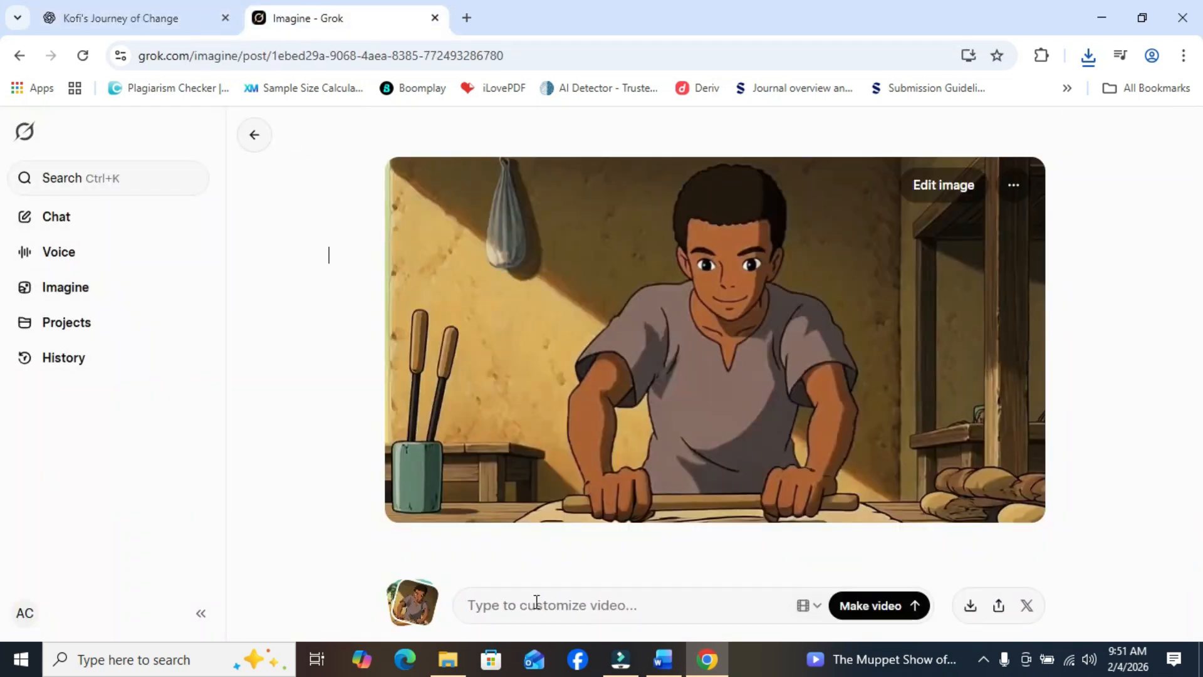
{"action": "right_click", "coordinate": [536, 602]}
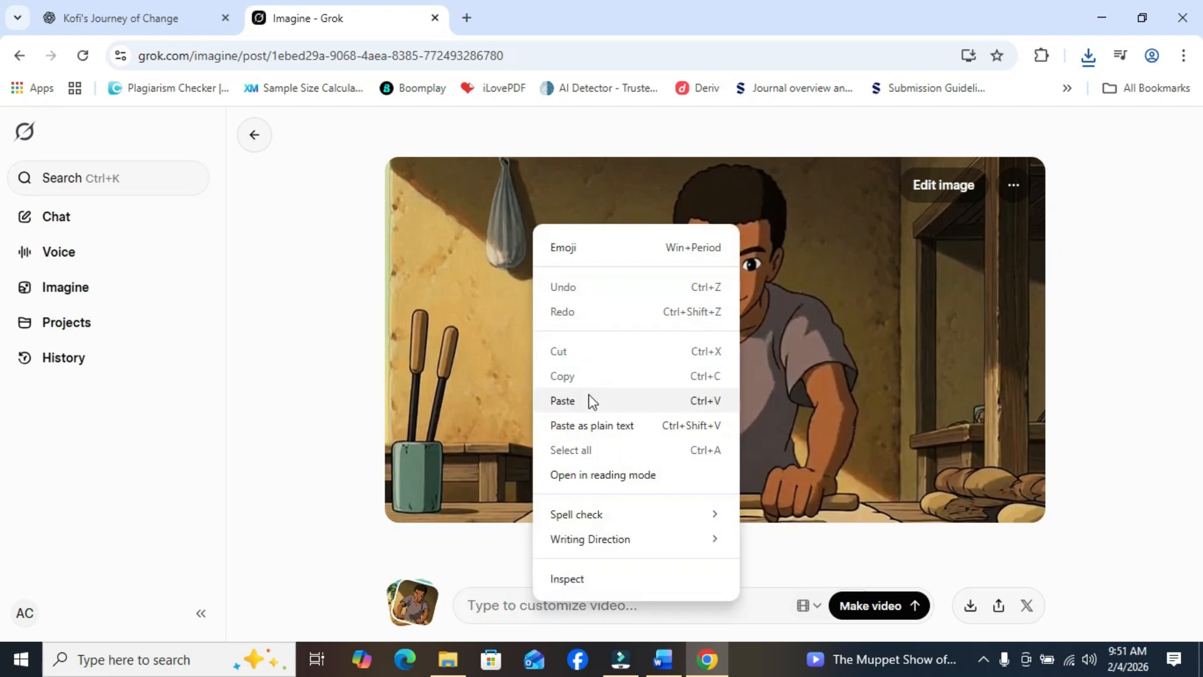
{"action": "left_click", "coordinate": [591, 401]}
{"action": "left_click", "coordinate": [914, 605]}
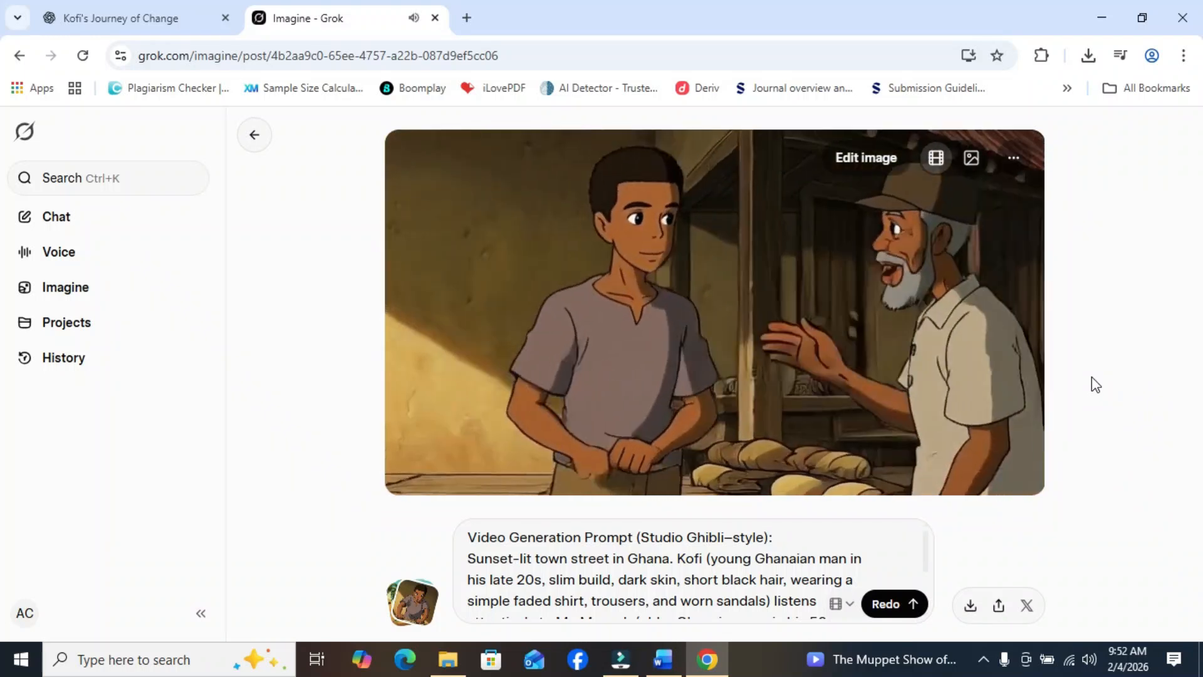
- Check the Scene 4 video against the ChatGPT script, download it, and copy its closing frame
{"action": "mouse_move", "coordinate": [483, 357]}
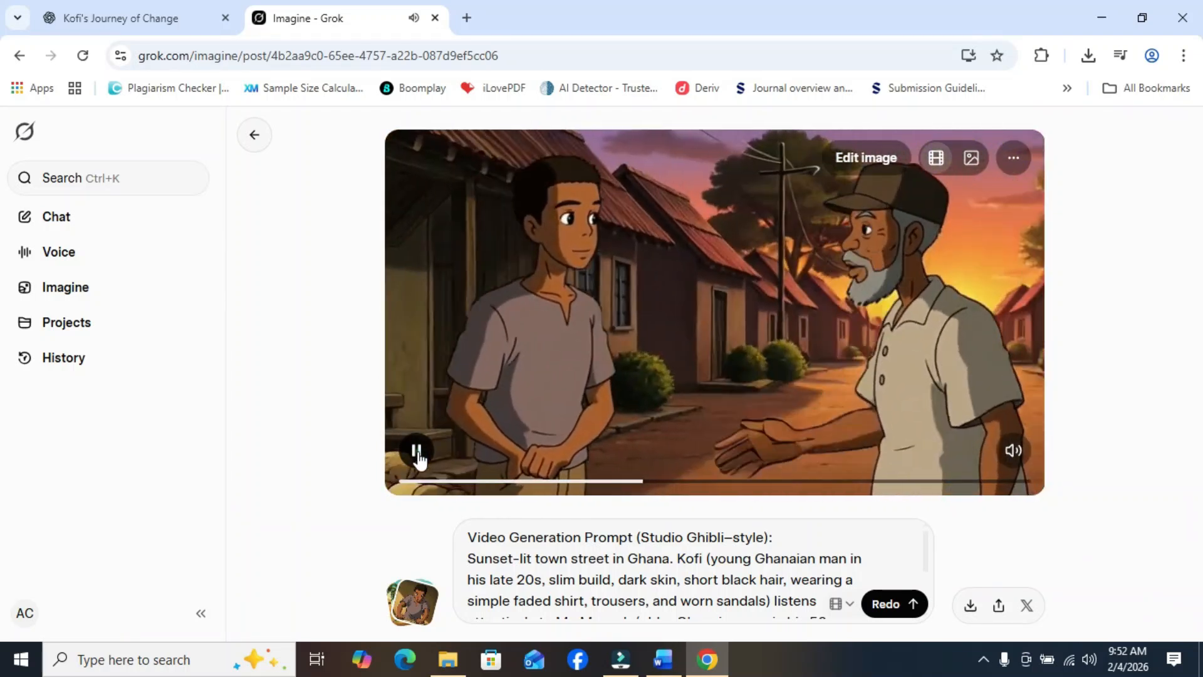
{"action": "left_click", "coordinate": [139, 14]}
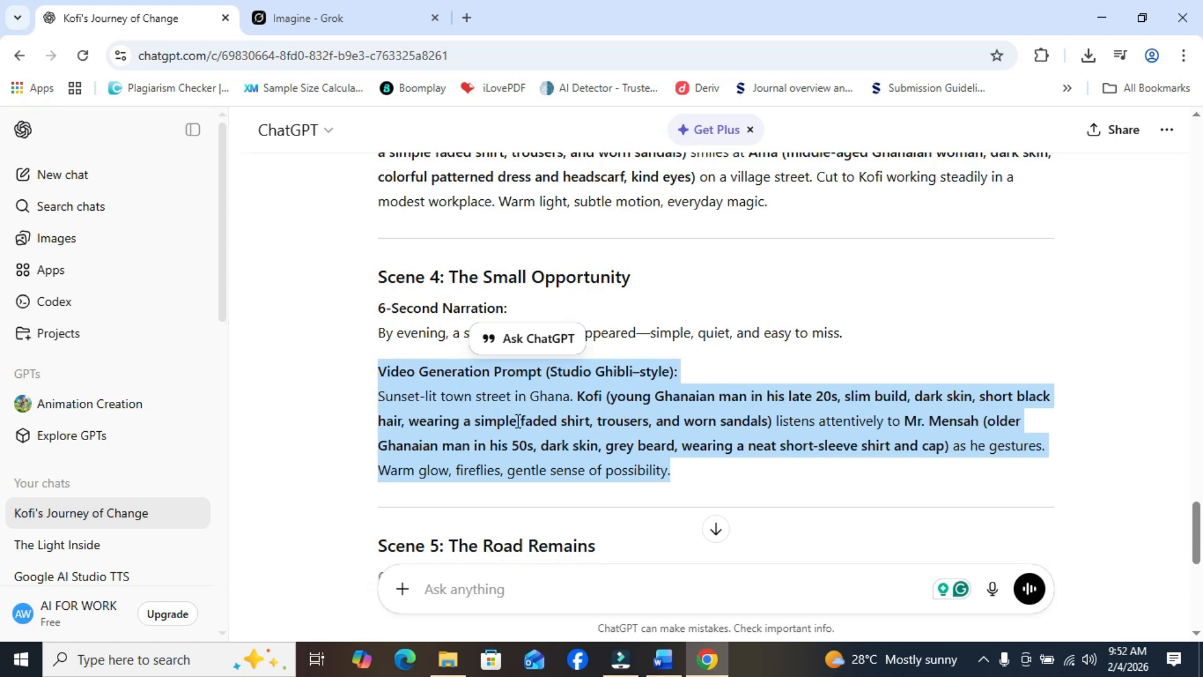
{"action": "left_click", "coordinate": [327, 18]}
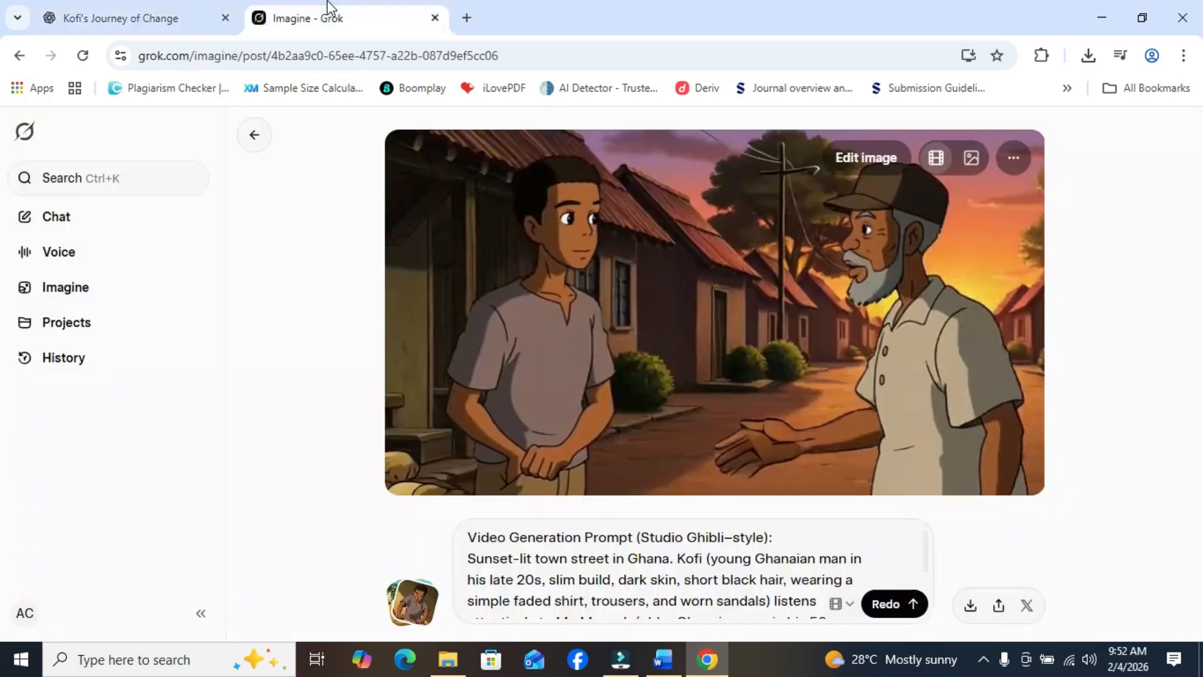
{"action": "left_click", "coordinate": [970, 604]}
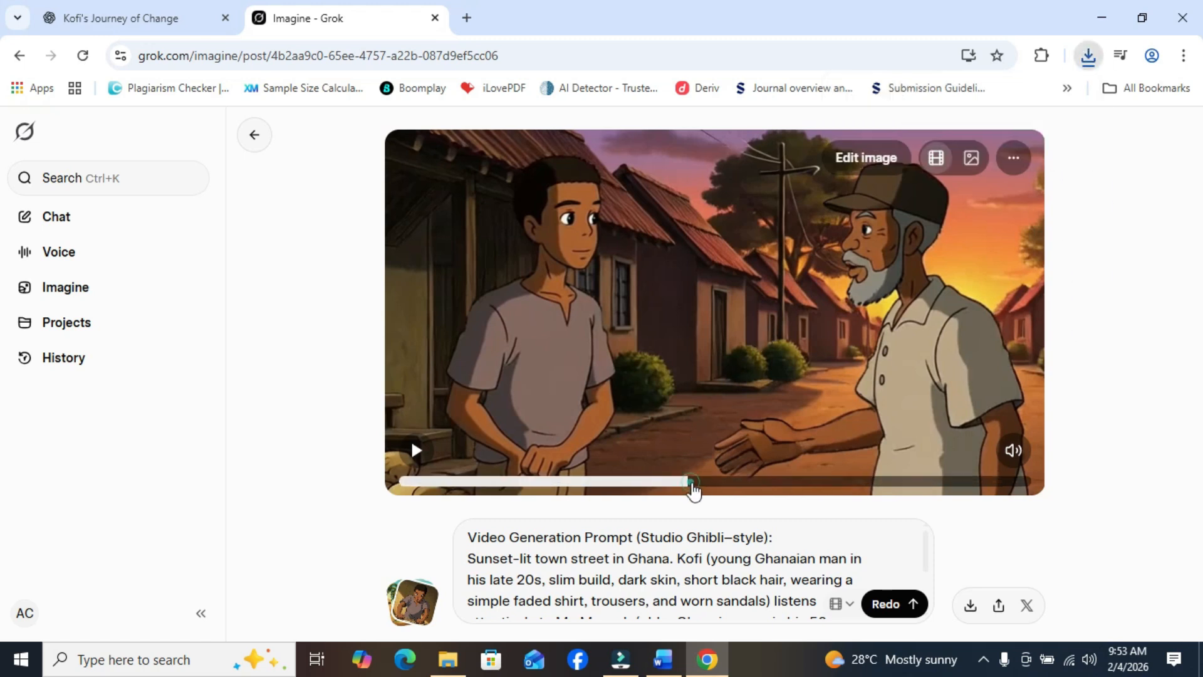
{"action": "right_click", "coordinate": [833, 388]}
{"action": "left_click", "coordinate": [908, 221]}
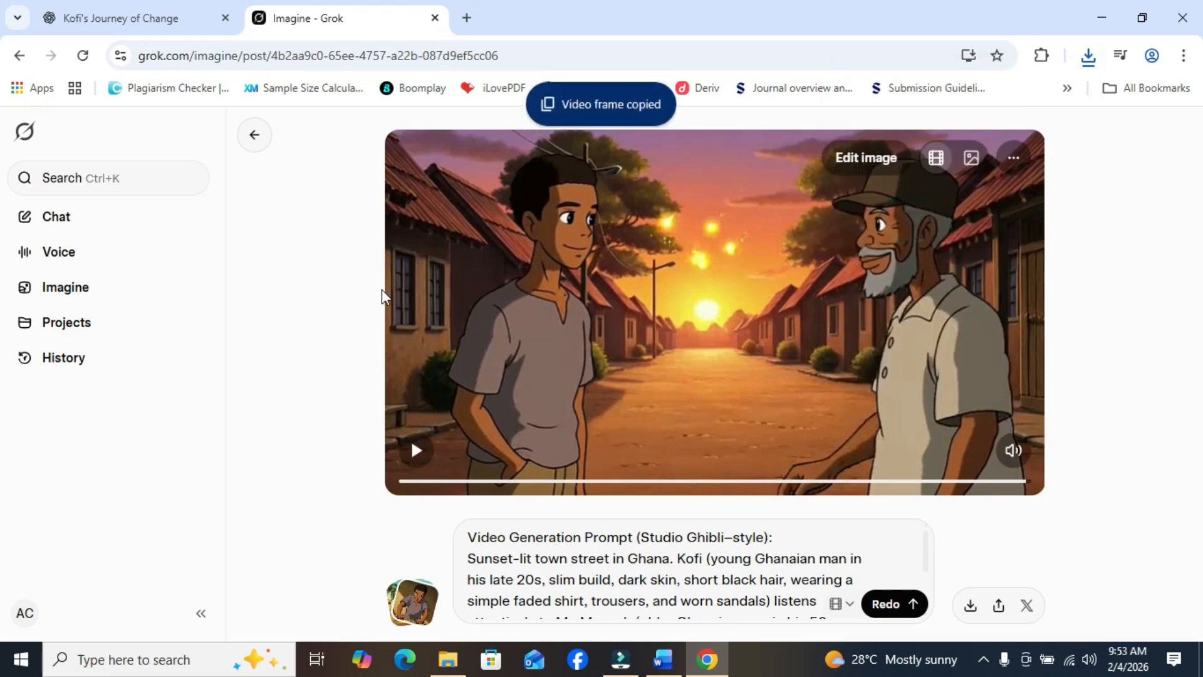
- Start a new Imagine creation by pasting the copied Scene 4 frame as its starting image
{"action": "left_click", "coordinate": [77, 292]}
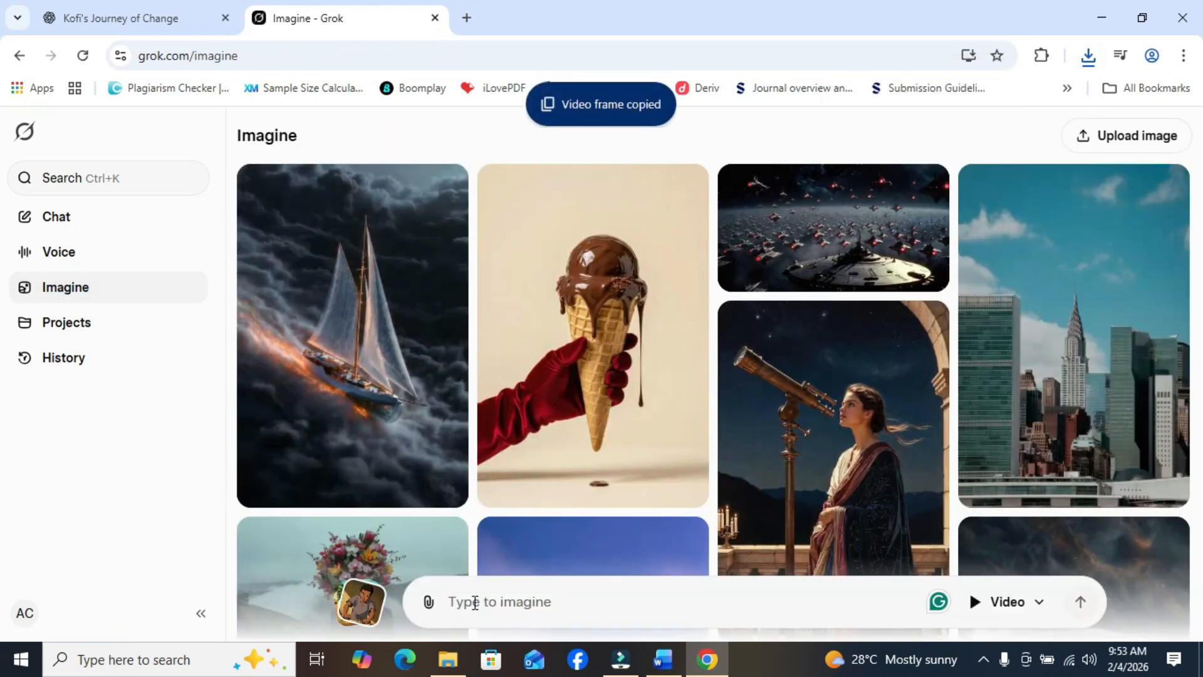
{"action": "right_click", "coordinate": [470, 604]}
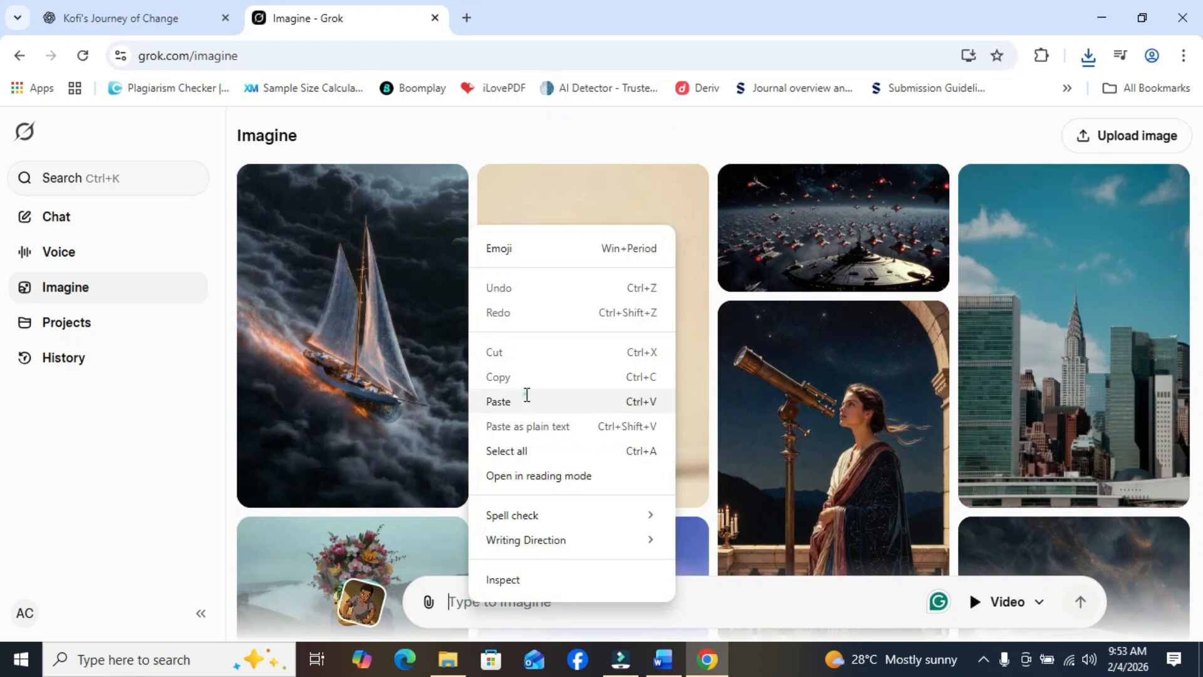
{"action": "left_click", "coordinate": [527, 402]}
- Copy the Scene 5 "The Road Remains" video generation prompt from the ChatGPT script
{"action": "left_click", "coordinate": [188, 16]}
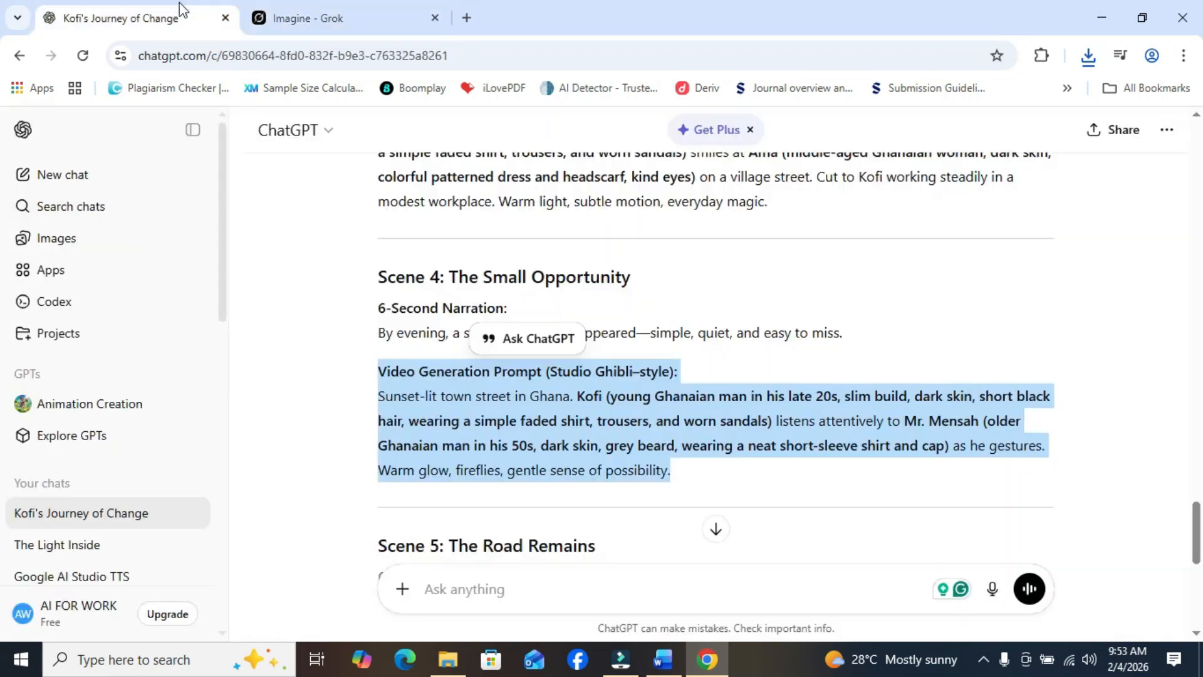
{"action": "scroll", "coordinate": [3, 560], "scroll_direction": "down", "scroll_amount": 4}
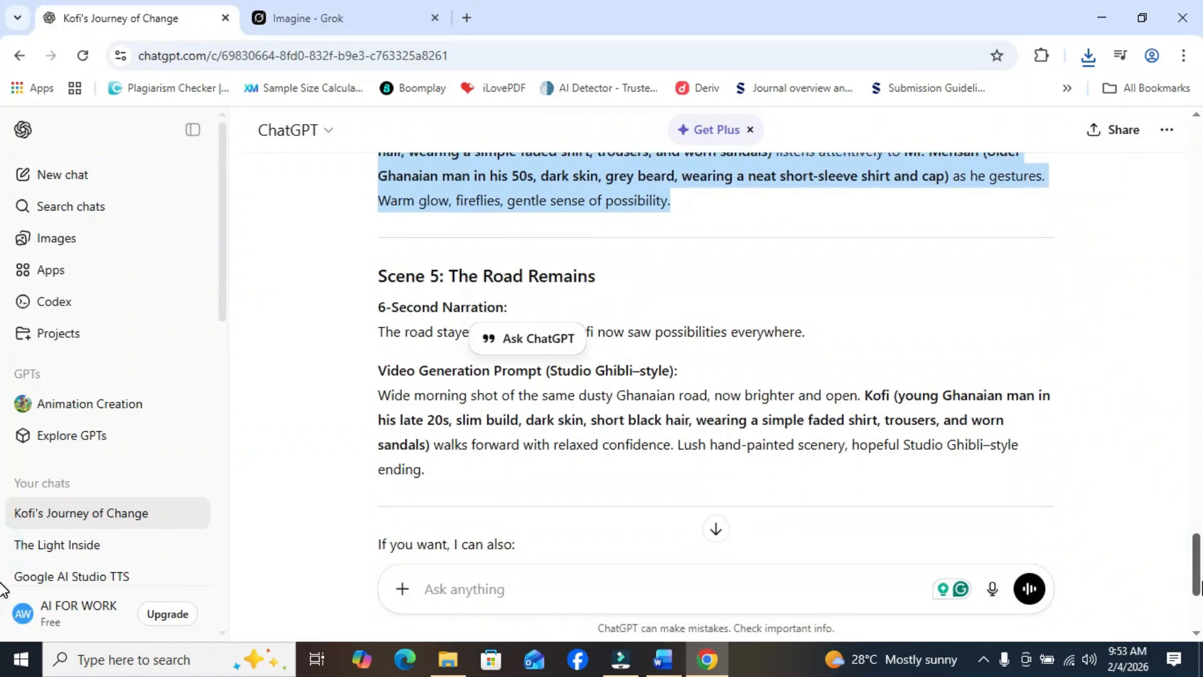
{"action": "left_click_drag", "start_coordinate": [382, 369], "coordinate": [483, 483]}
{"action": "right_click", "coordinate": [456, 430]}
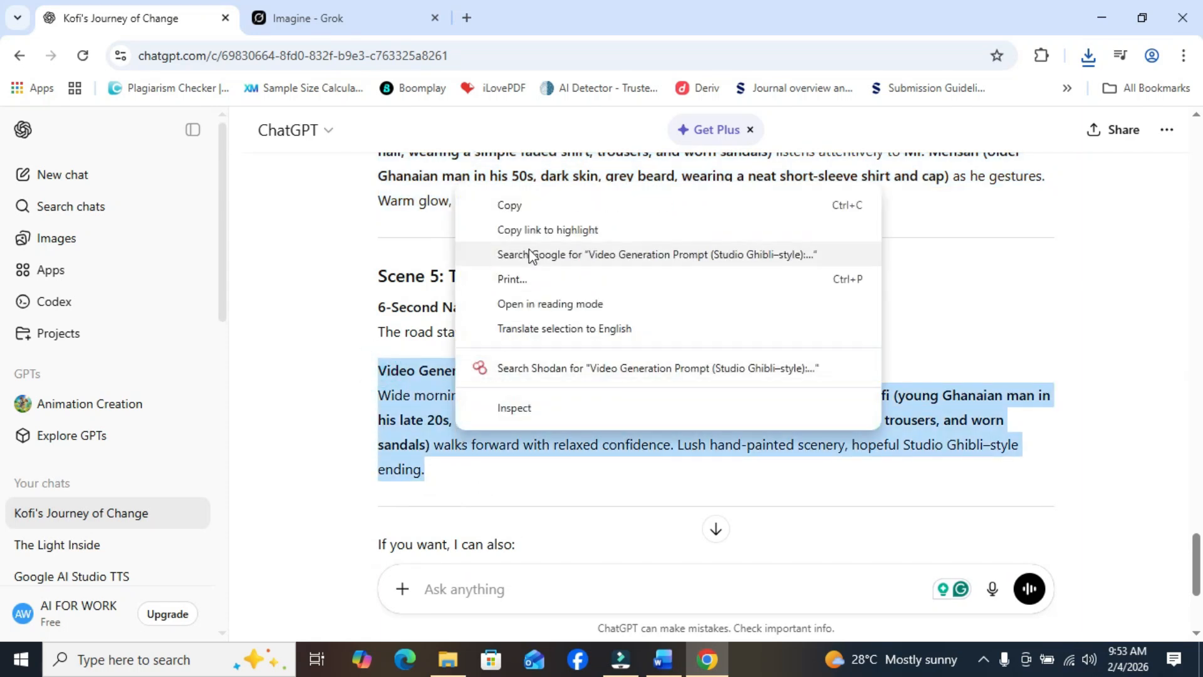
{"action": "left_click", "coordinate": [526, 205]}
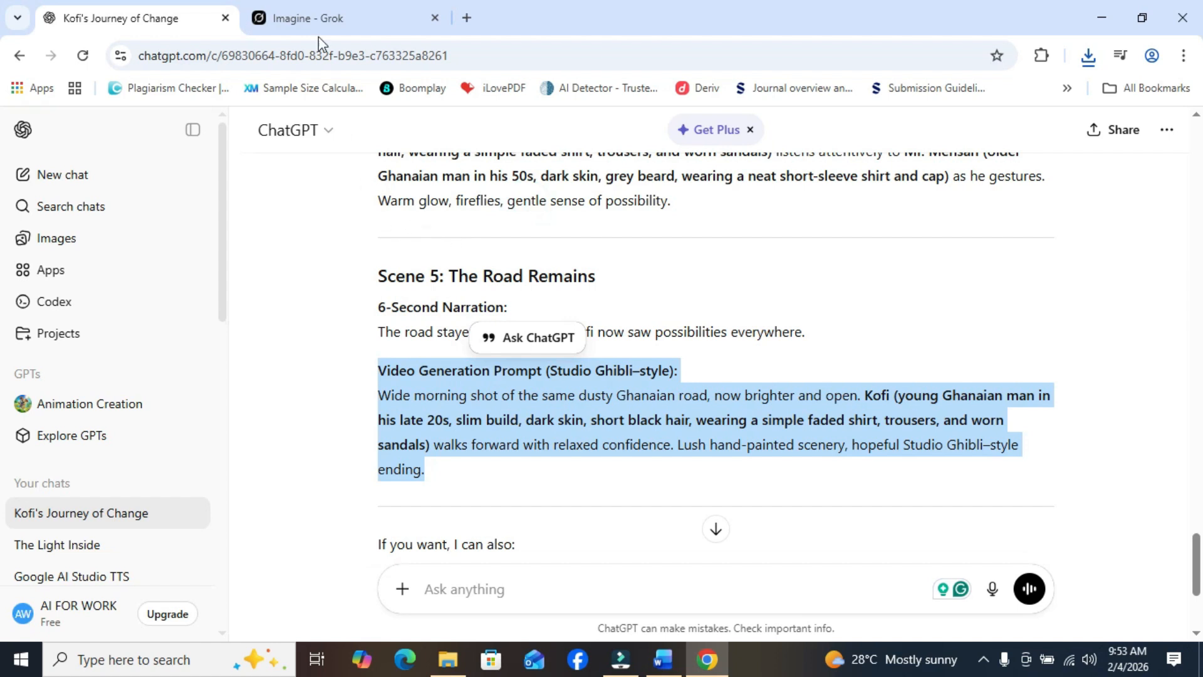
- In Grok Imagine, paste the Scene 5 prompt for the uploaded Scene 4 frame and generate the video
{"action": "left_click", "coordinate": [310, 18]}
{"action": "left_click", "coordinate": [525, 603]}
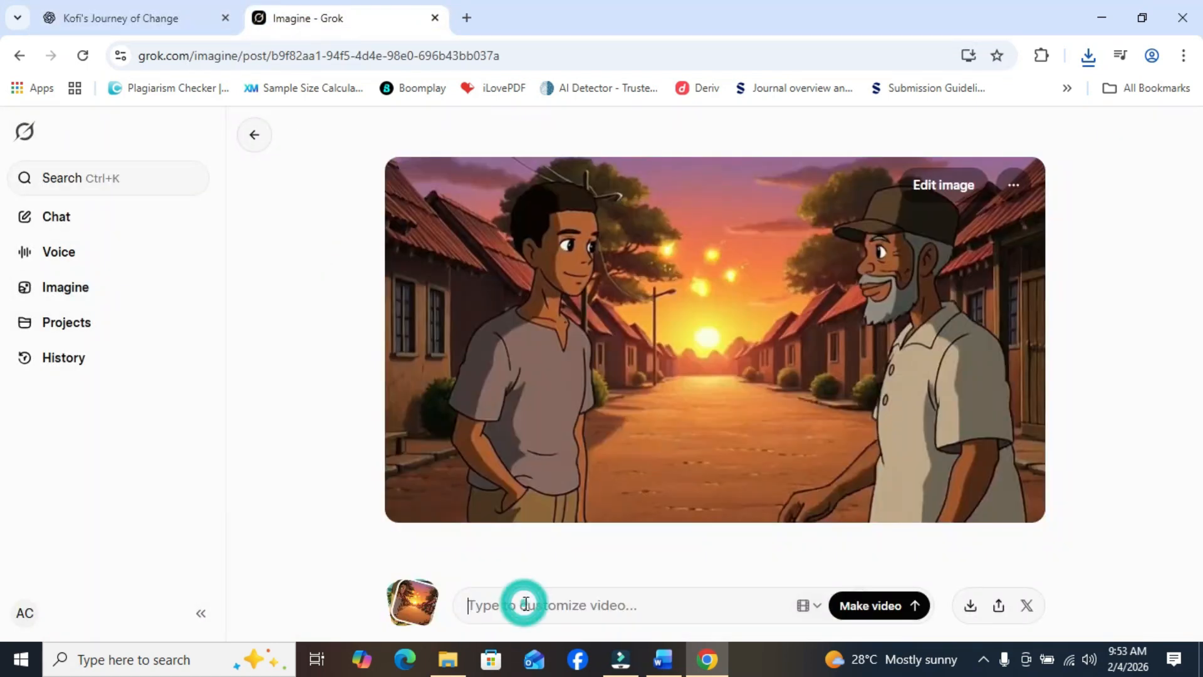
{"action": "right_click", "coordinate": [525, 599]}
{"action": "left_click", "coordinate": [552, 405]}
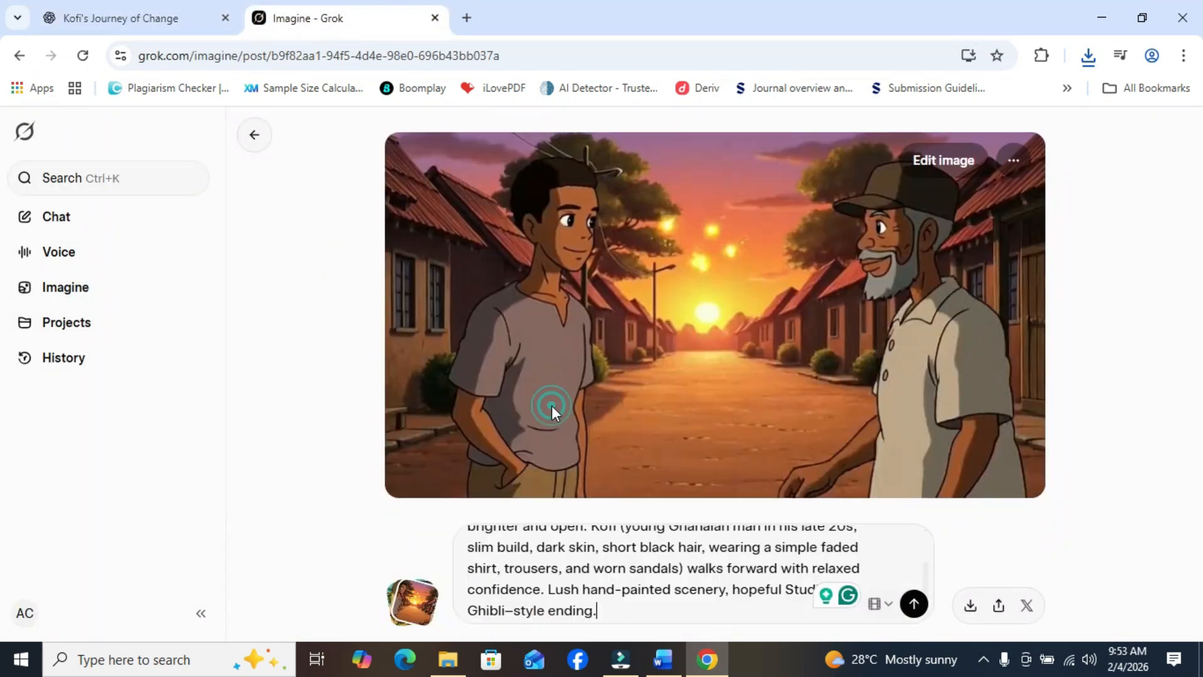
{"action": "left_click", "coordinate": [913, 604]}
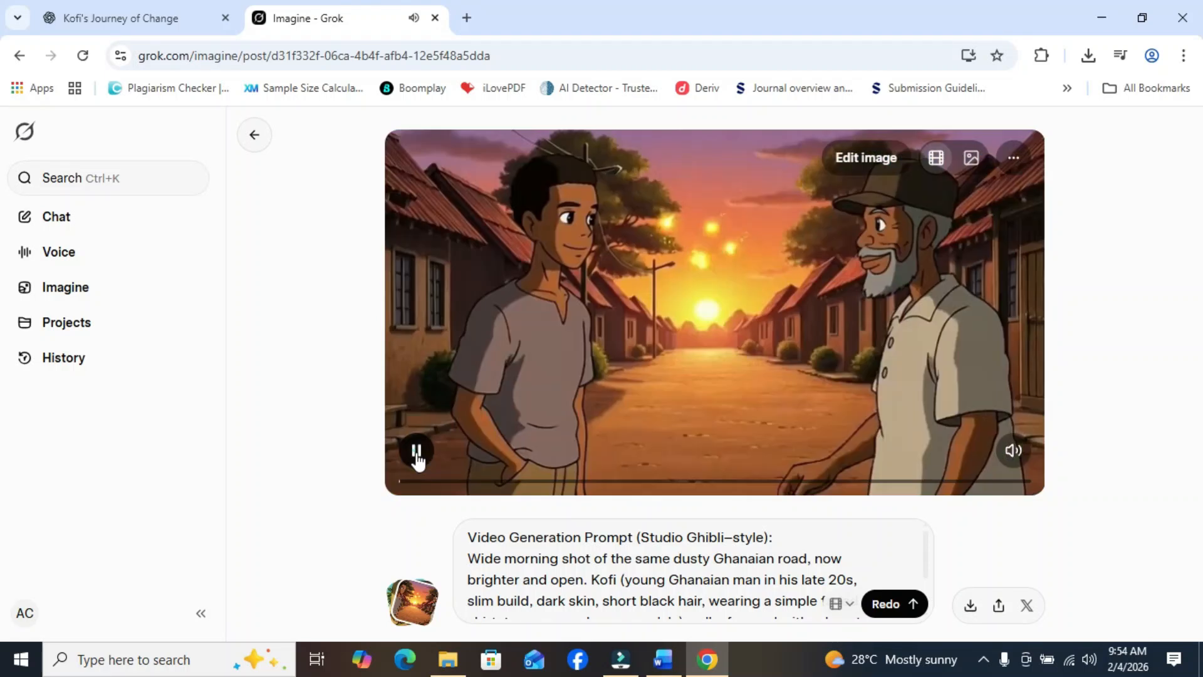
- Download the generated Scene 5 video and check the saved clips in the Downloads folder
{"action": "left_click", "coordinate": [104, 3]}
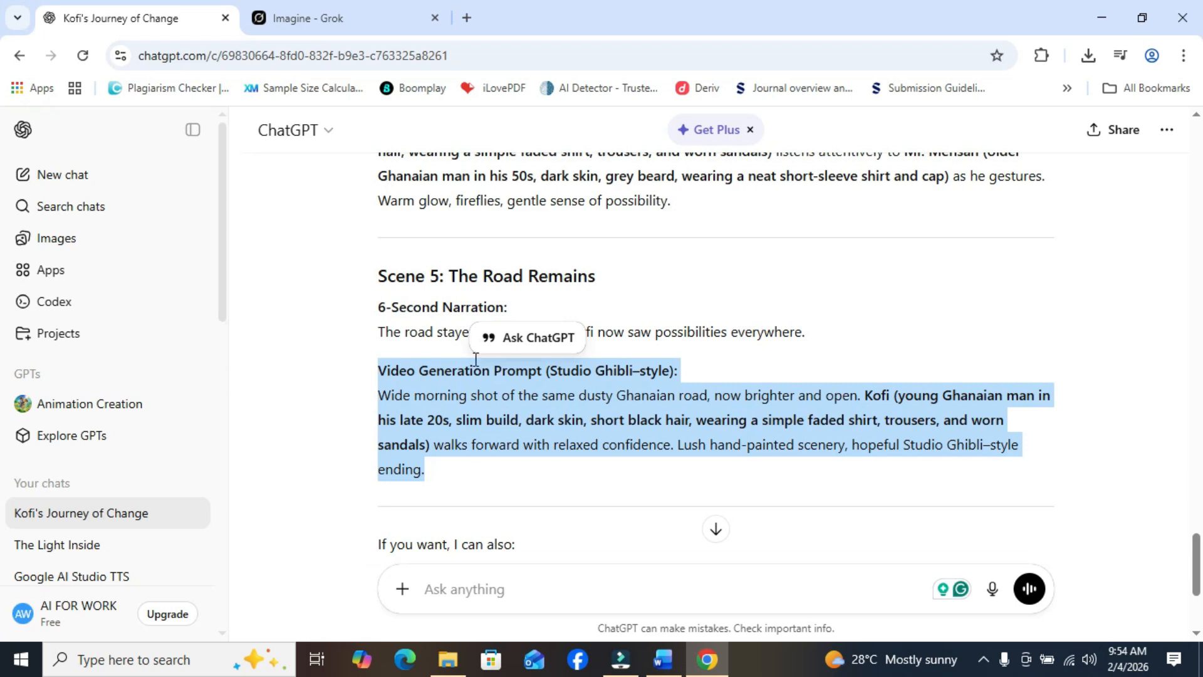
{"action": "left_click", "coordinate": [371, 8]}
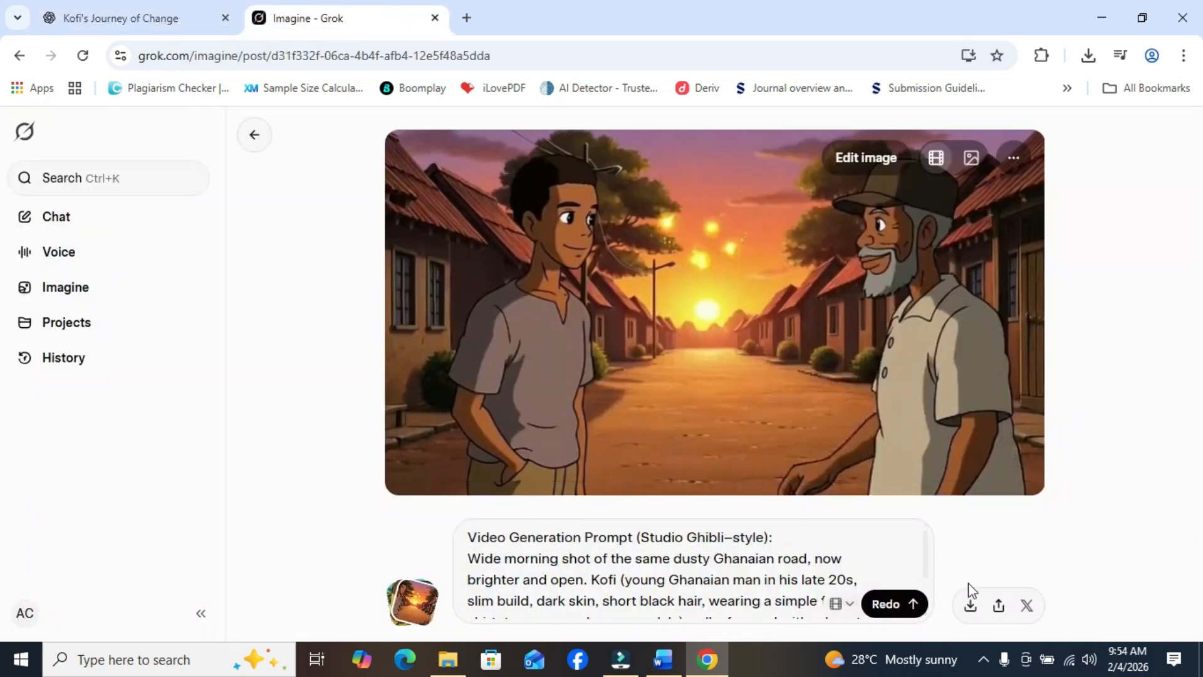
{"action": "left_click", "coordinate": [970, 604]}
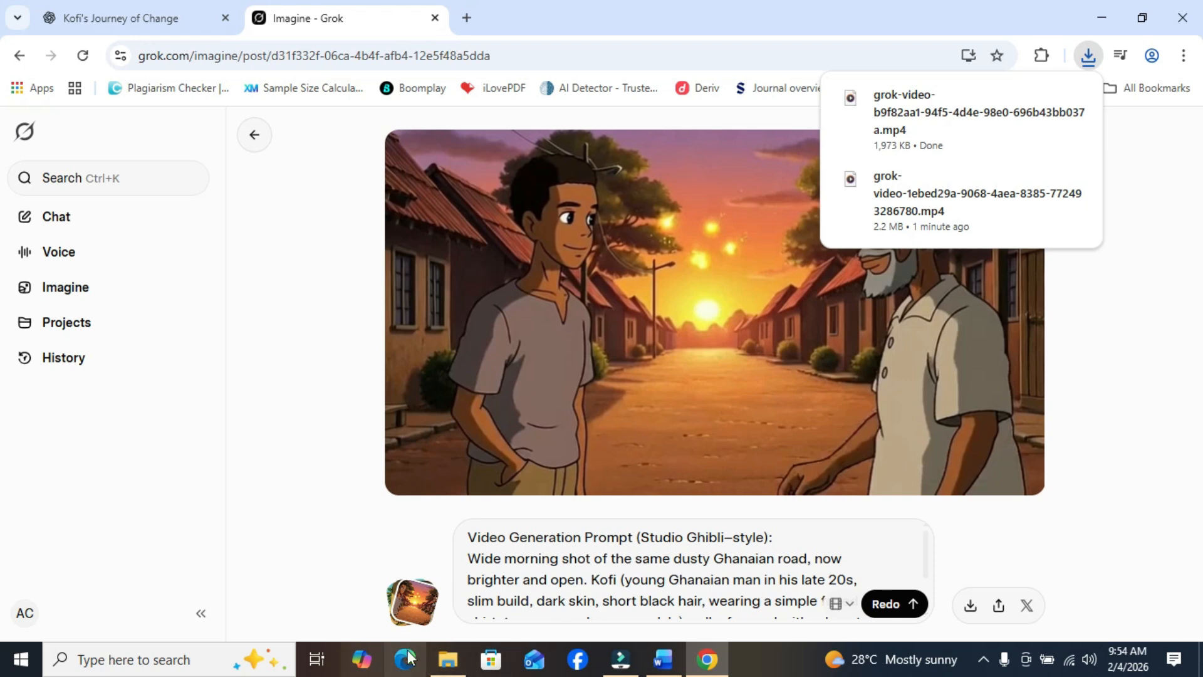
{"action": "left_click", "coordinate": [447, 659]}
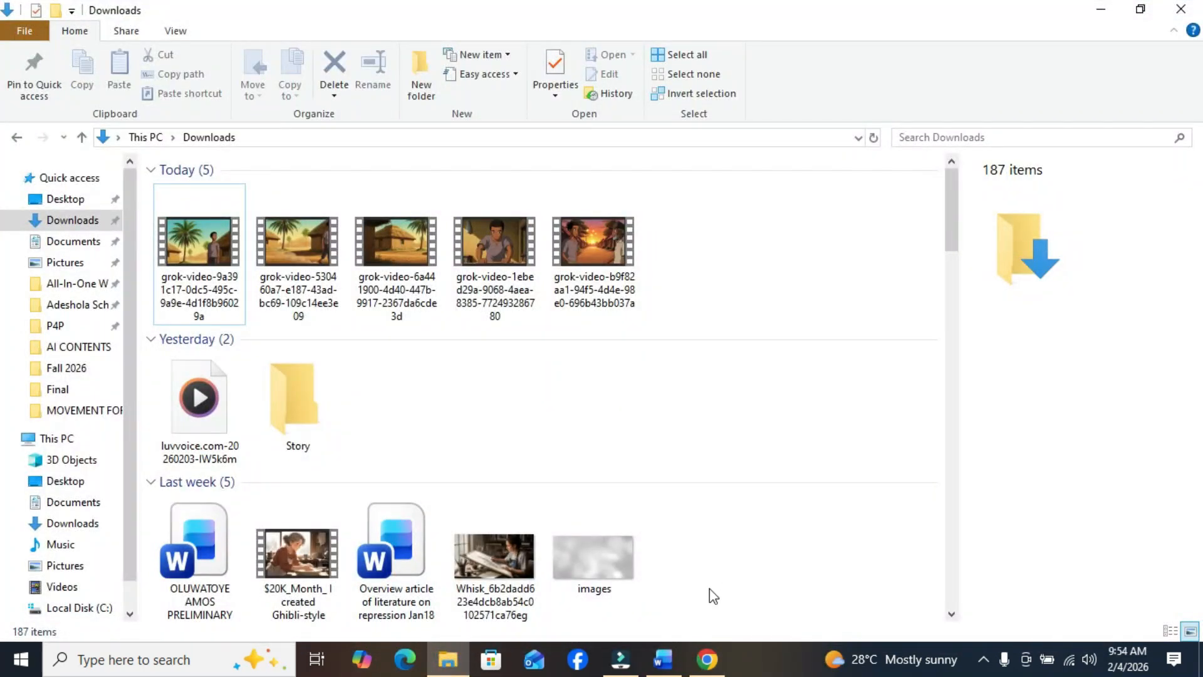
{"action": "left_click", "coordinate": [707, 659]}
{"action": "left_click", "coordinate": [1129, 280]}
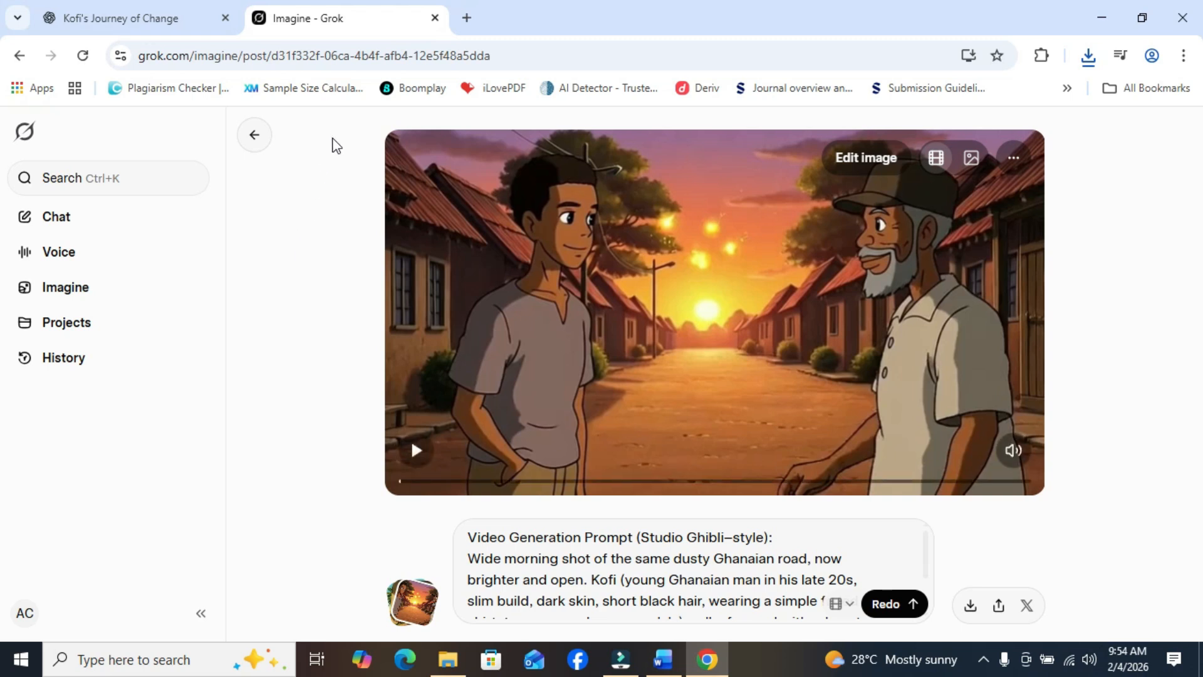
- Search Google for "luvvoice ai" in a new browser tab and open the Luvvoice website
{"action": "left_click", "coordinate": [471, 16]}
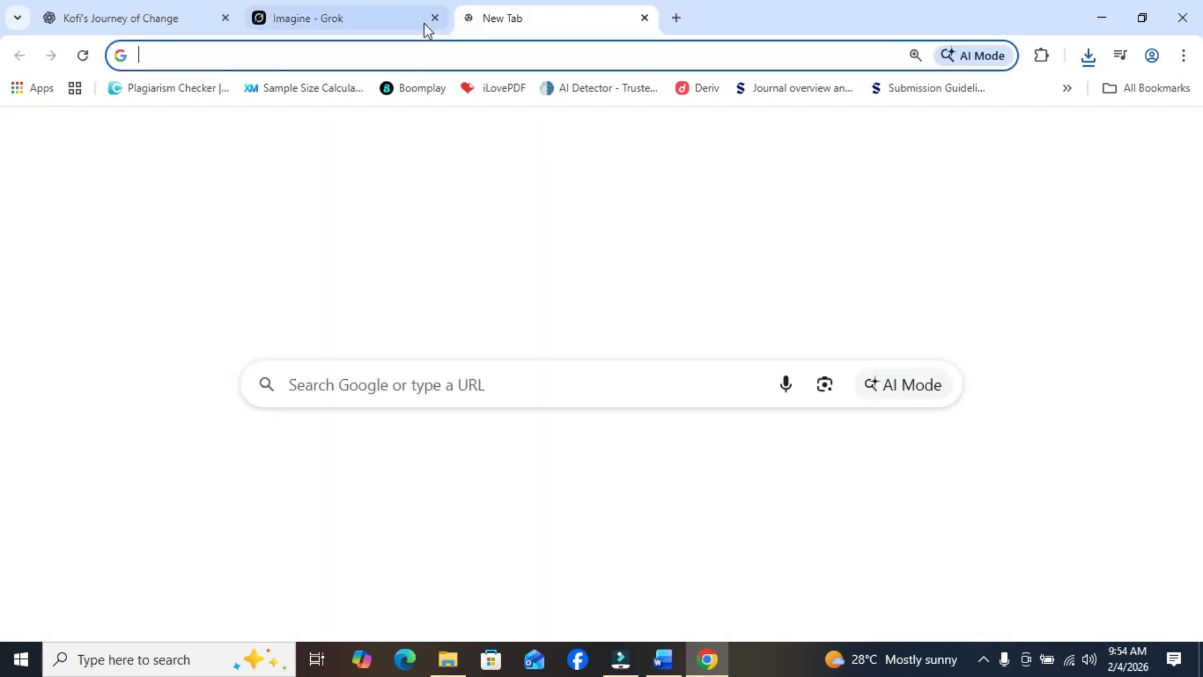
{"action": "left_click", "coordinate": [307, 57]}
{"action": "type", "text": "luvv"}
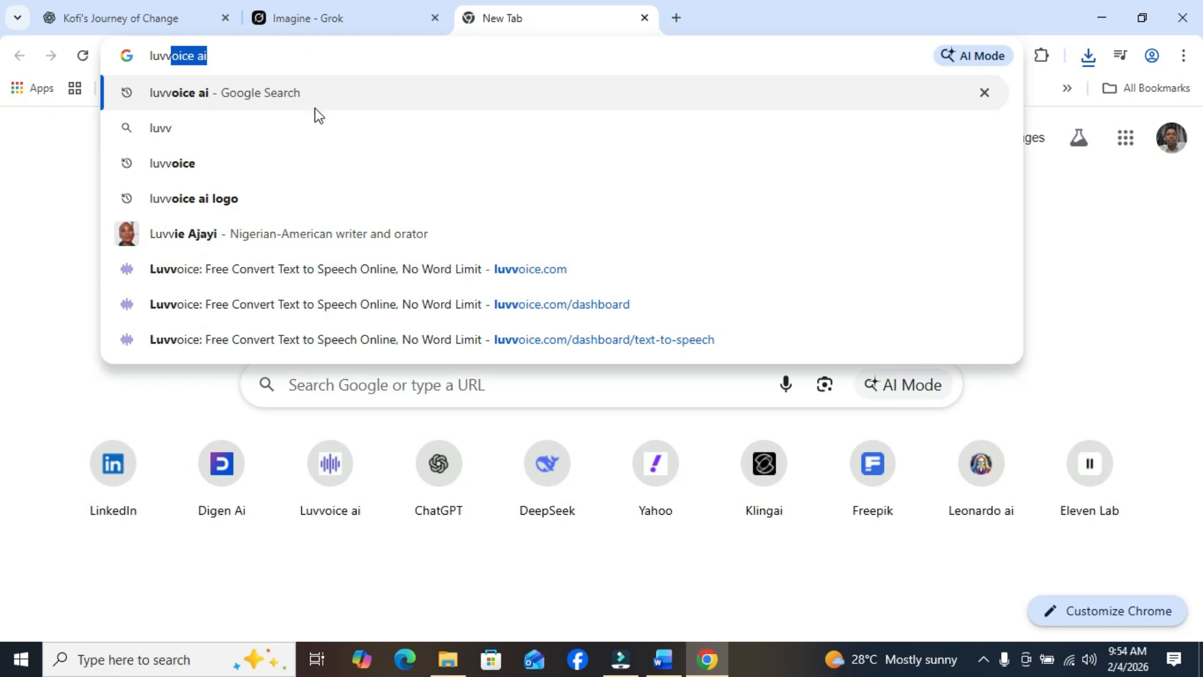
{"action": "left_click", "coordinate": [318, 94]}
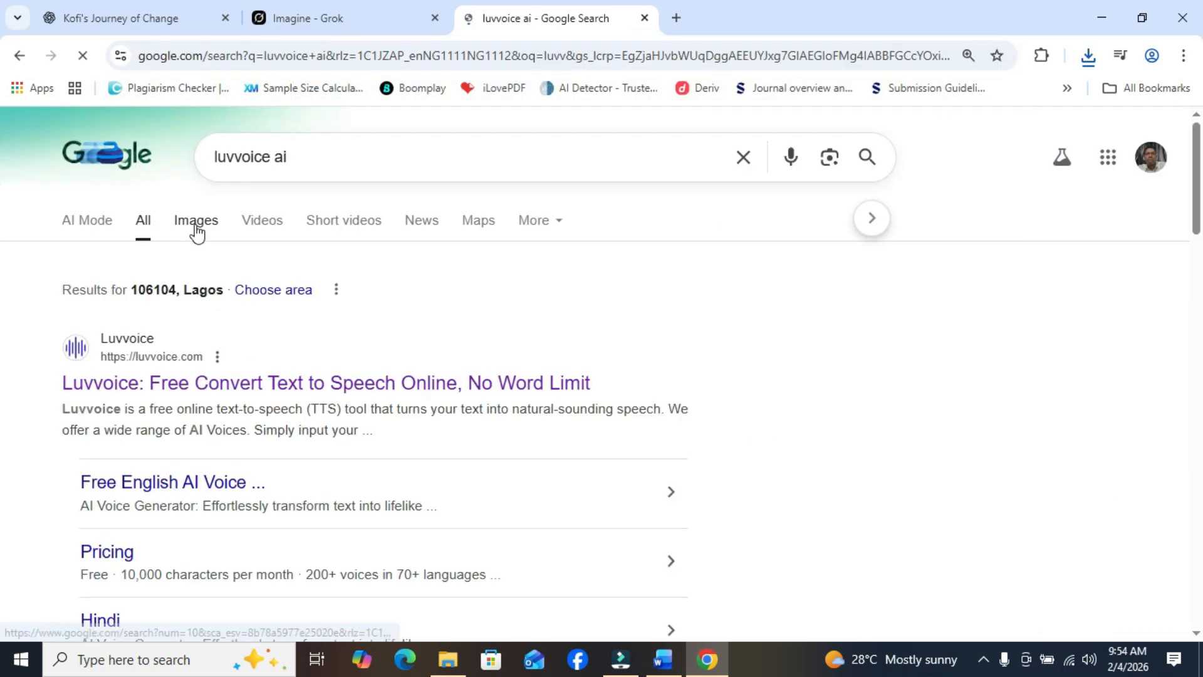
{"action": "left_click", "coordinate": [168, 394]}
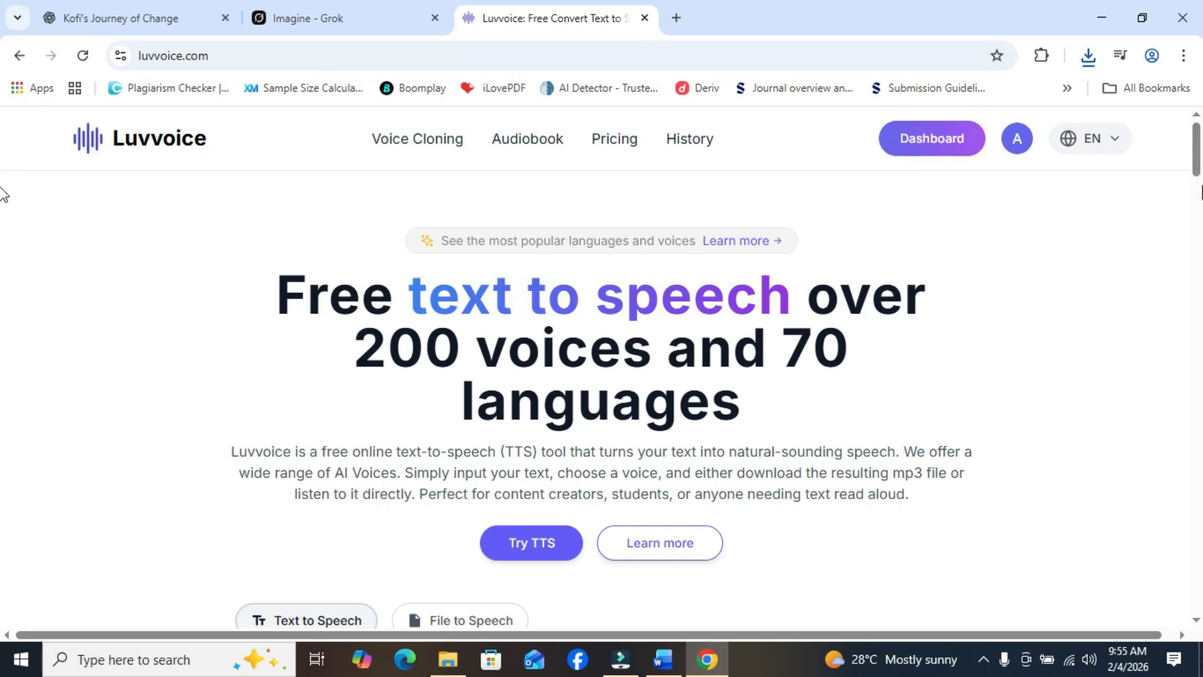
- Open the Text to Speech page in the Luvvoice dashboard and place the cursor in its empty text box
{"action": "left_click_drag", "start_coordinate": [1201, 158], "coordinate": [1198, 205]}
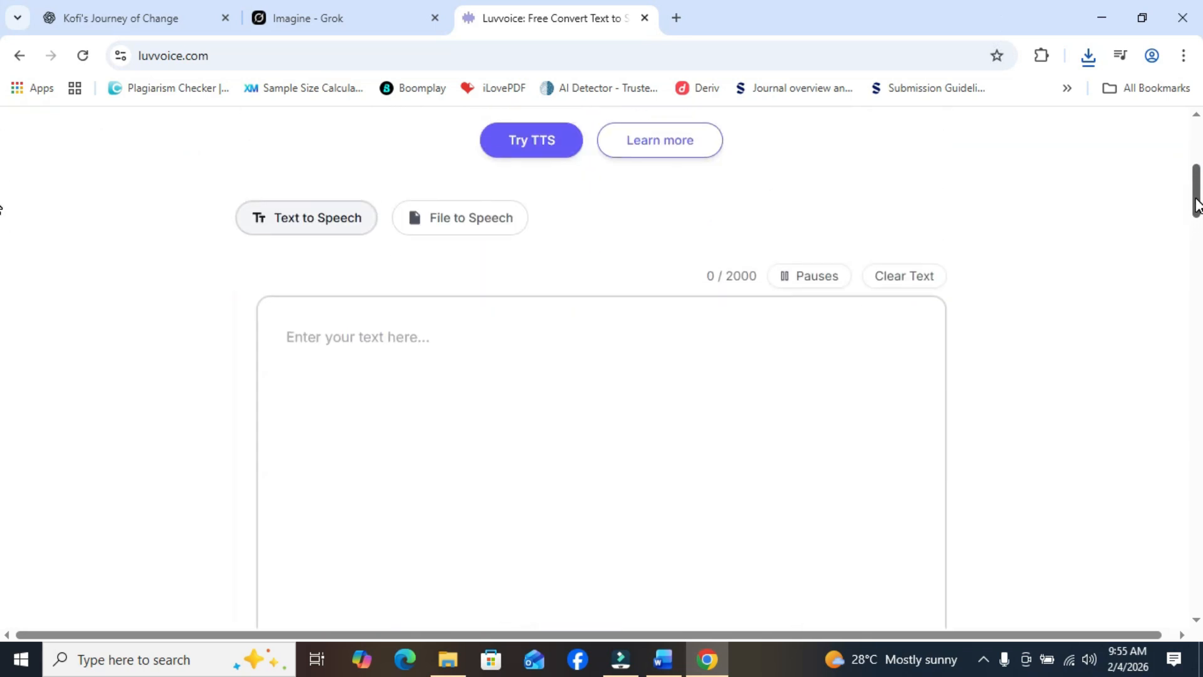
{"action": "left_click", "coordinate": [322, 314]}
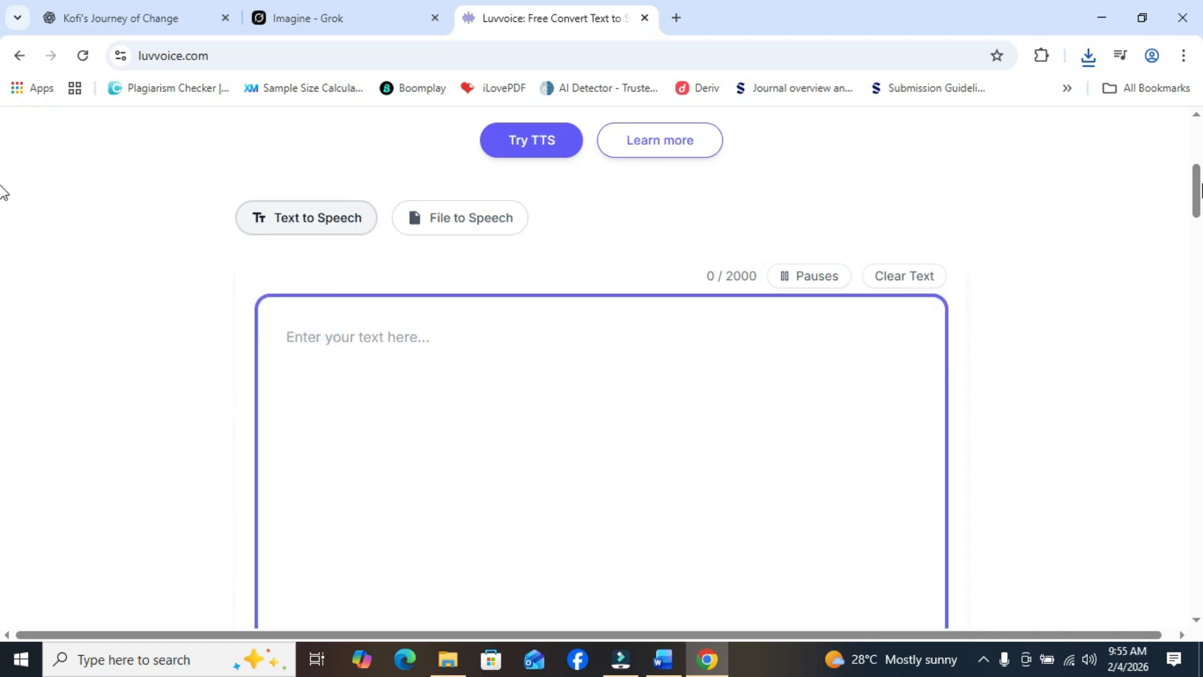
{"action": "left_click_drag", "start_coordinate": [1201, 188], "coordinate": [1199, 146]}
{"action": "left_click", "coordinate": [926, 139]}
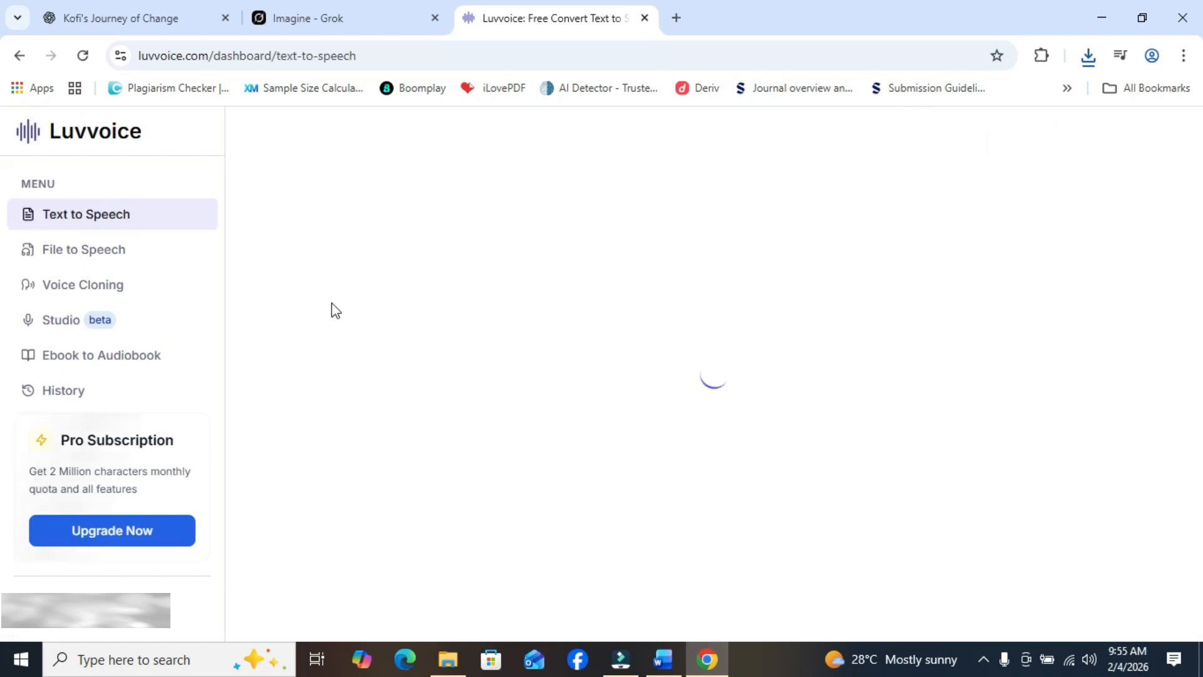
{"action": "left_click", "coordinate": [83, 212]}
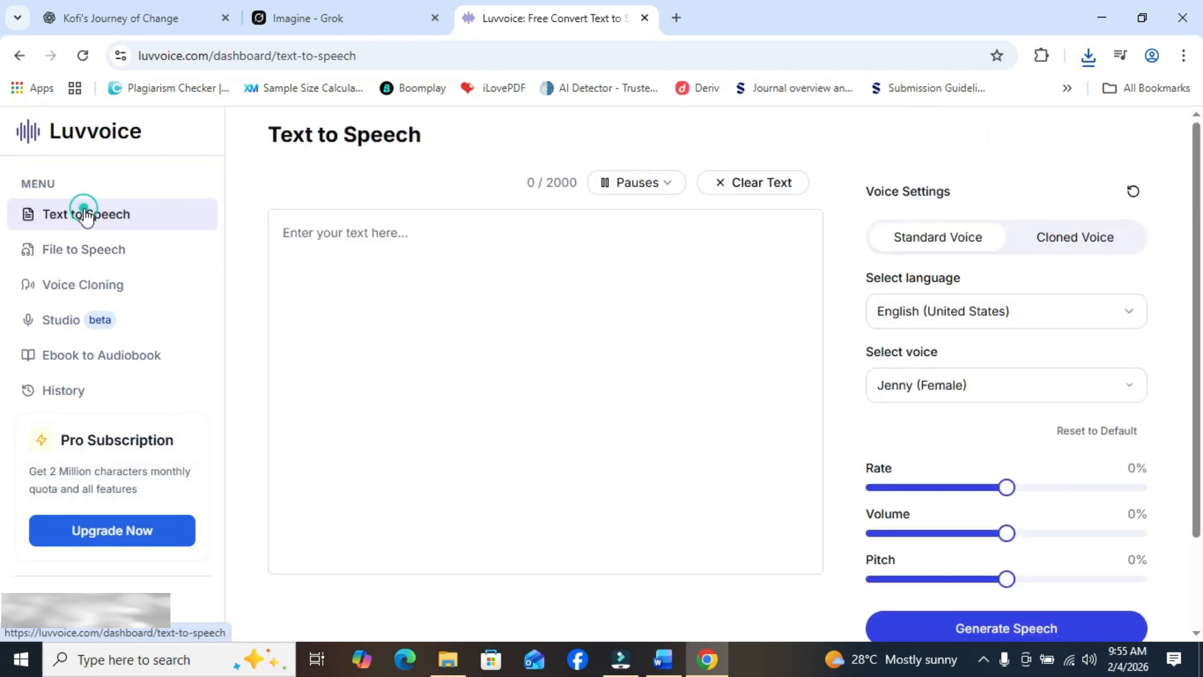
{"action": "left_click", "coordinate": [452, 272]}
- Copy the Scene 1 narration sentence from the ChatGPT conversation and paste it into Luvvoice's empty text box
{"action": "left_click", "coordinate": [95, 16]}
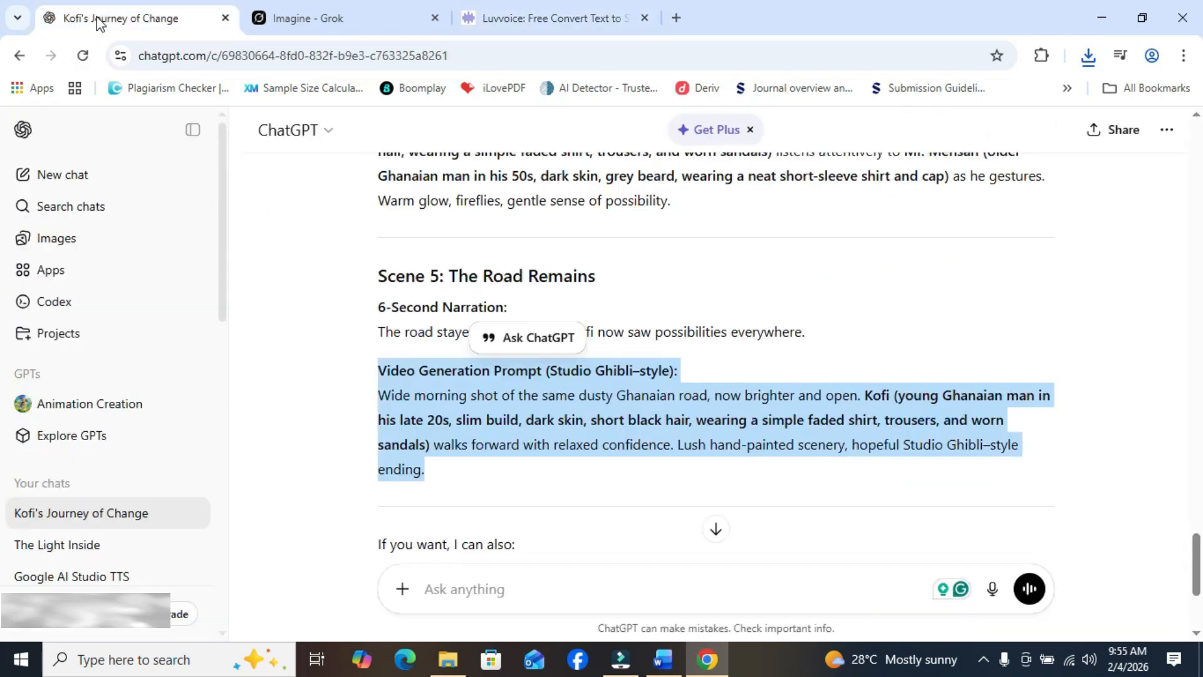
{"action": "scroll", "coordinate": [1197, 551], "scroll_direction": "up", "scroll_amount": 2}
{"action": "left_click_drag", "start_coordinate": [1200, 546], "coordinate": [1192, 443]}
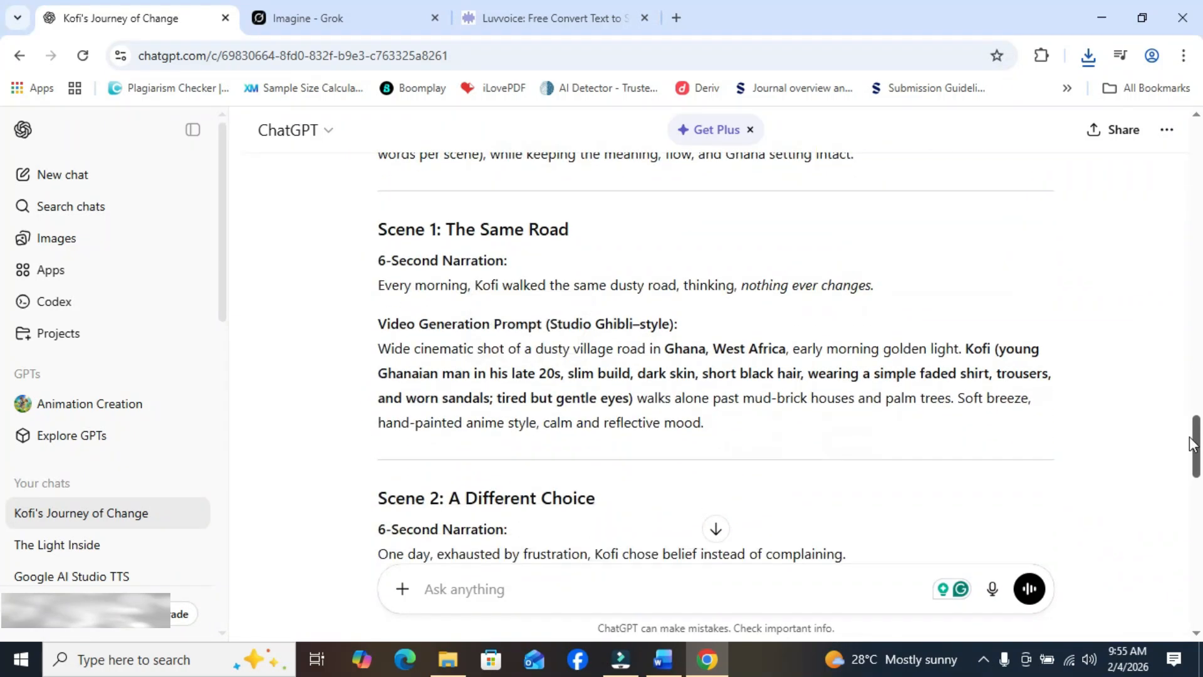
{"action": "double_click", "coordinate": [378, 286]}
{"action": "left_click", "coordinate": [383, 288]}
{"action": "left_click_drag", "start_coordinate": [383, 287], "coordinate": [877, 290]}
{"action": "right_click", "coordinate": [849, 290]}
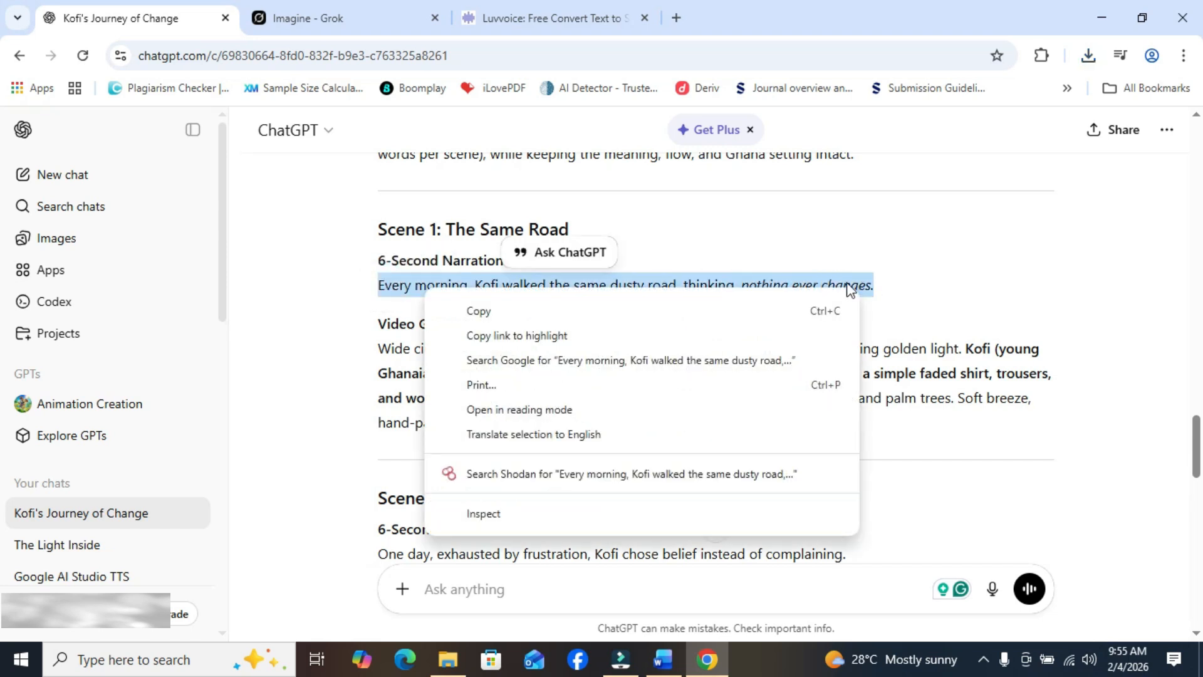
{"action": "left_click", "coordinate": [780, 308]}
{"action": "left_click", "coordinate": [551, 18]}
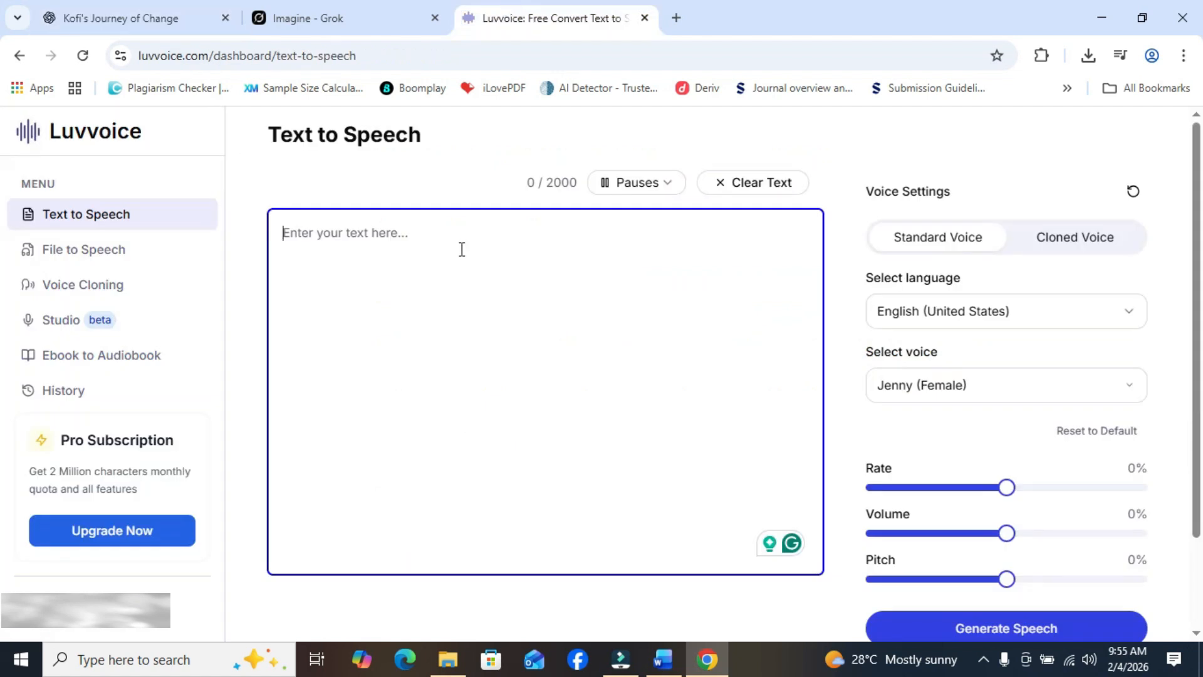
{"action": "right_click", "coordinate": [396, 233]}
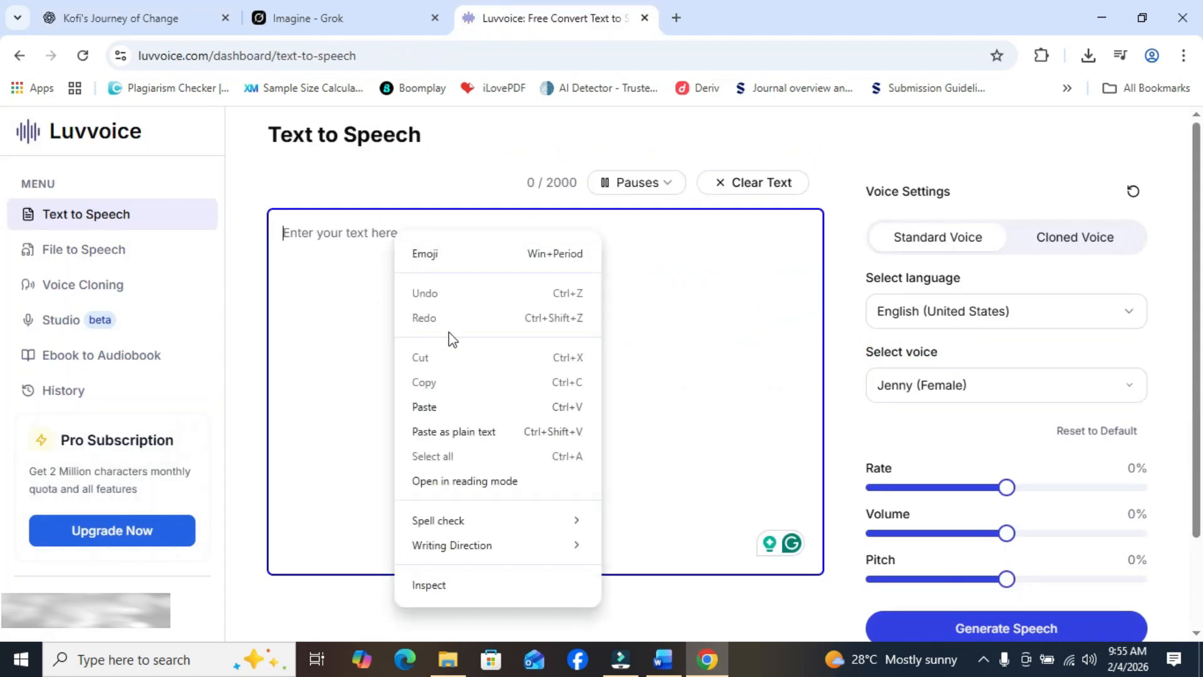
{"action": "left_click", "coordinate": [473, 407]}
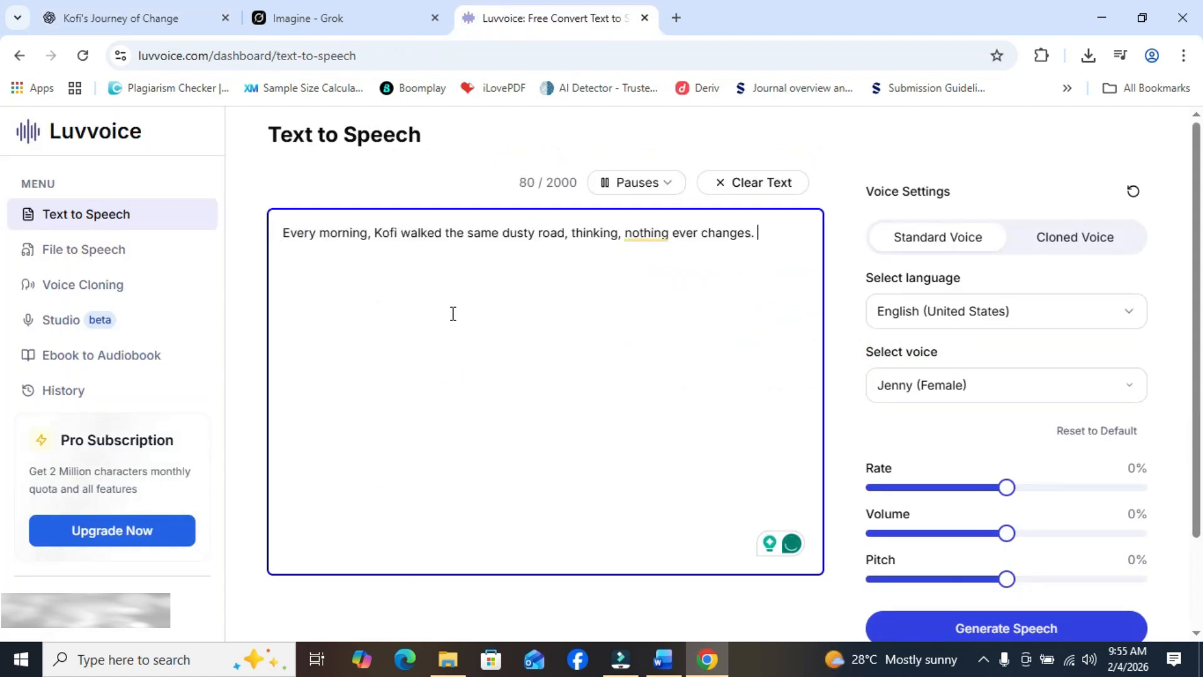
- Copy the Scene 2 narration from ChatGPT and paste it after the Scene 1 sentence in the Luvvoice text box
{"action": "left_click", "coordinate": [51, 15]}
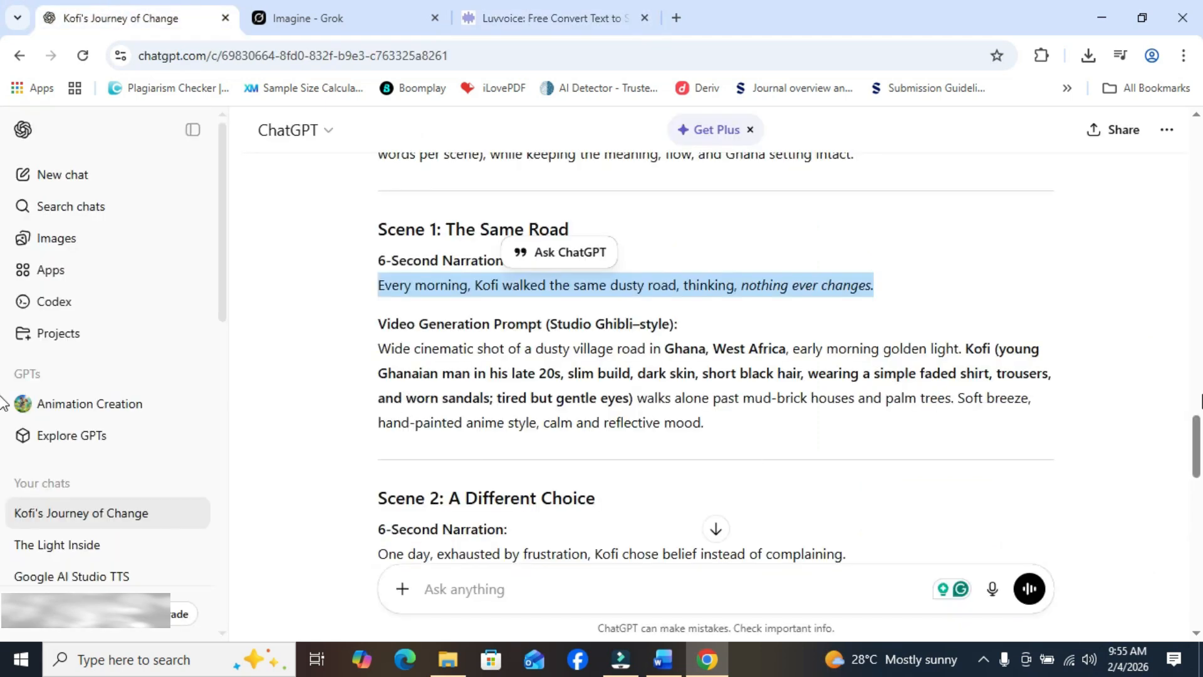
{"action": "scroll", "coordinate": [388, 391], "scroll_direction": "down", "scroll_amount": 3}
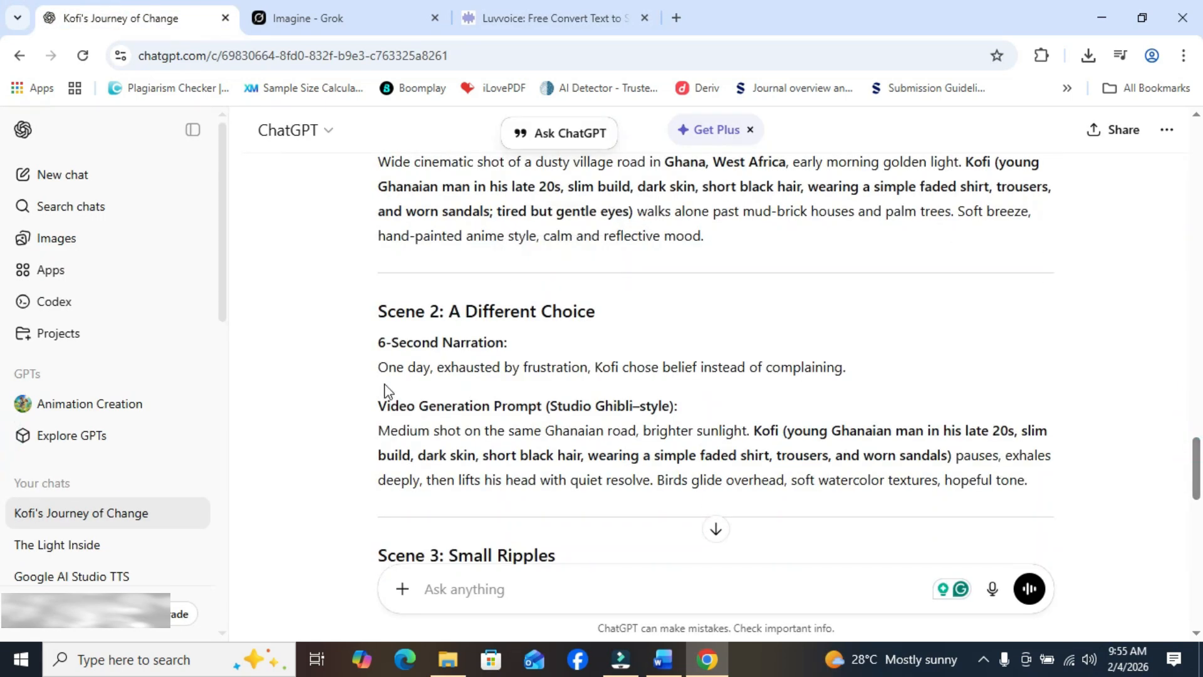
{"action": "left_click_drag", "start_coordinate": [381, 370], "coordinate": [848, 373]}
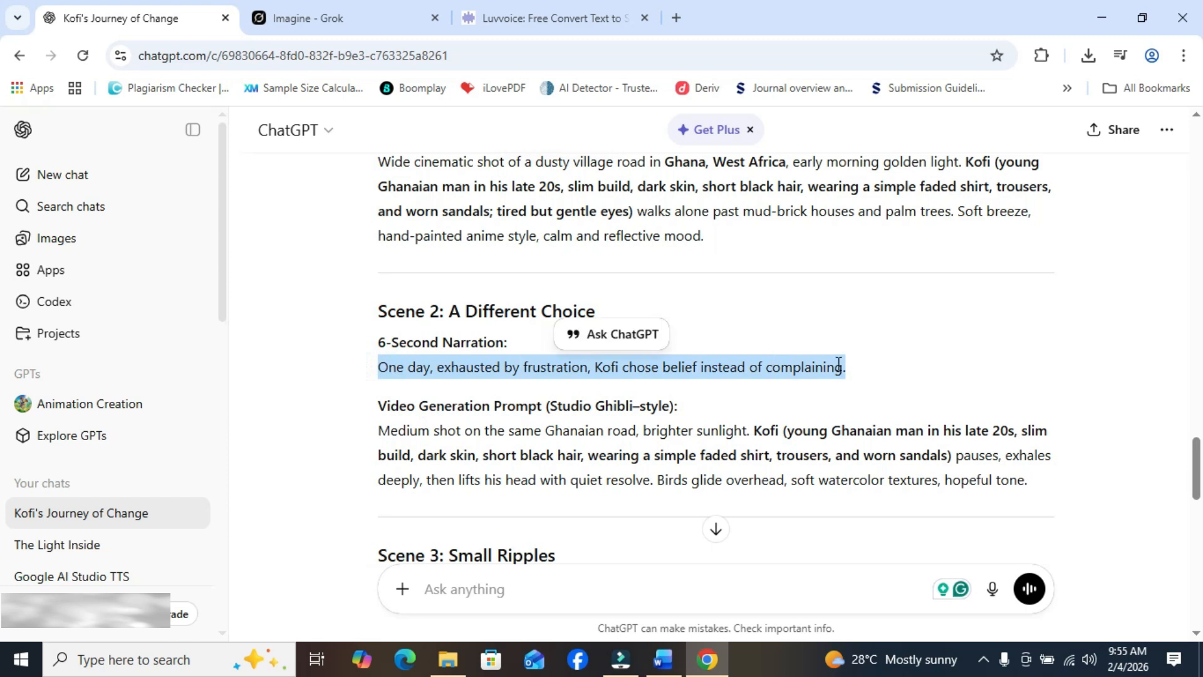
{"action": "right_click", "coordinate": [839, 371]}
{"action": "left_click", "coordinate": [476, 387]}
{"action": "left_click", "coordinate": [533, 17]}
{"action": "right_click", "coordinate": [771, 234]}
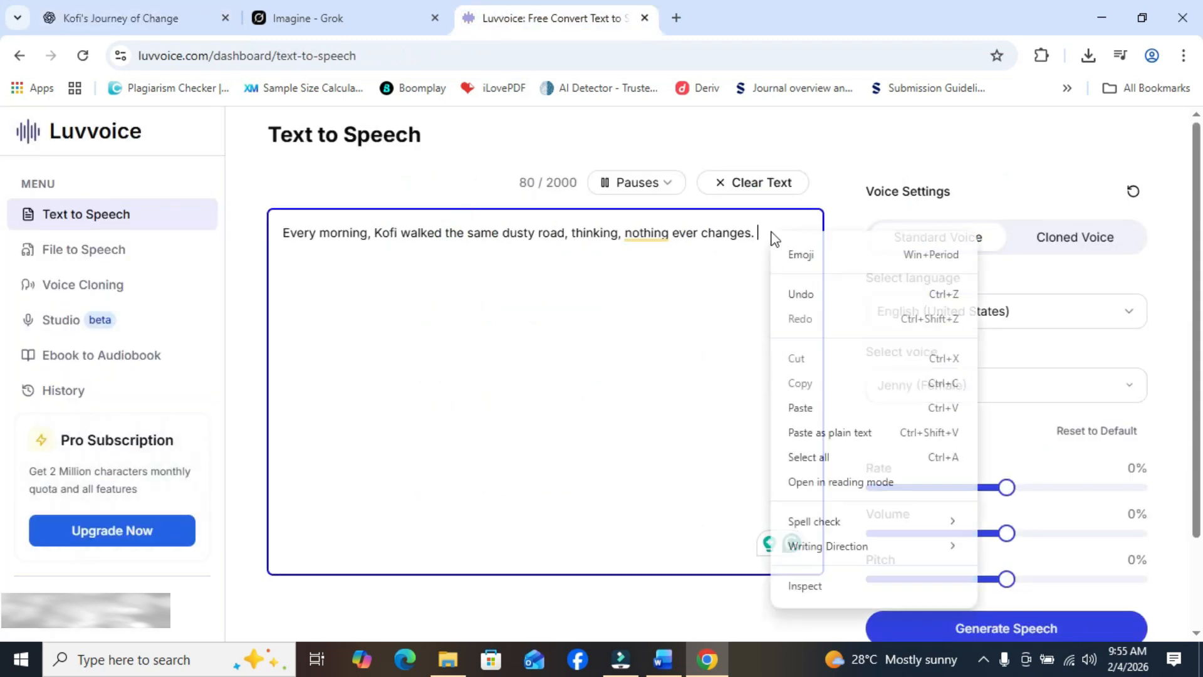
{"action": "left_click", "coordinate": [809, 407]}
- Copy the Scene 3 narration from ChatGPT and append it to the Luvvoice text after the Scene 2 sentence
{"action": "left_click", "coordinate": [131, 12]}
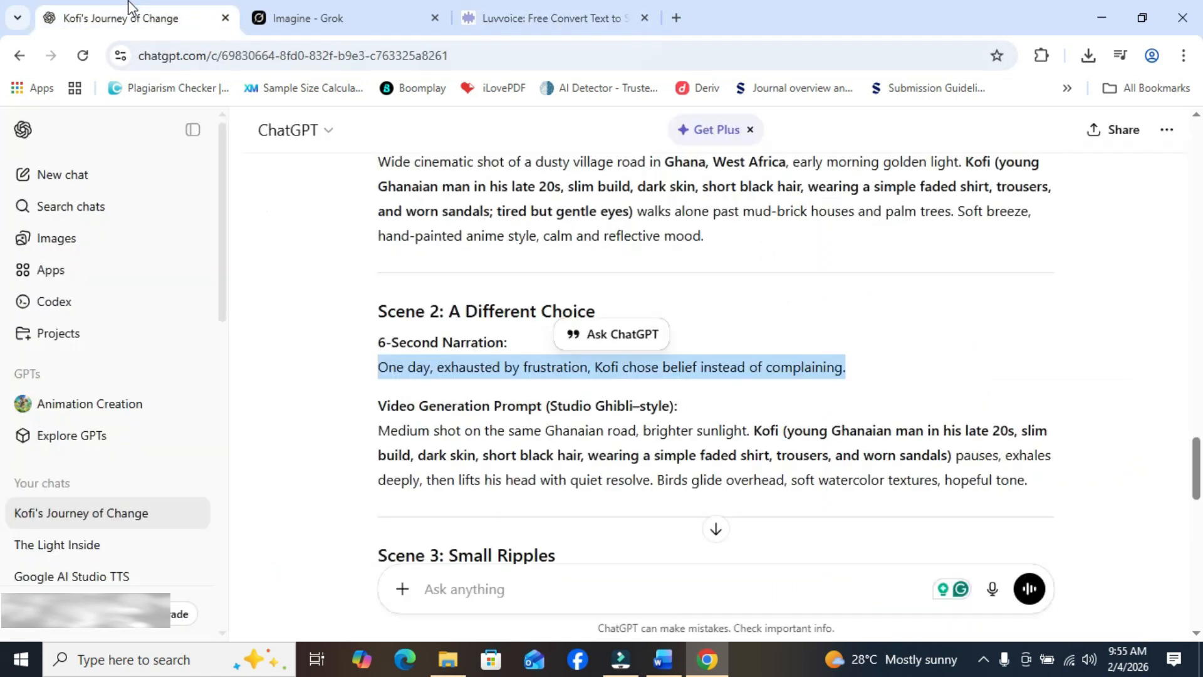
{"action": "left_click_drag", "start_coordinate": [1196, 481], "coordinate": [1196, 519]}
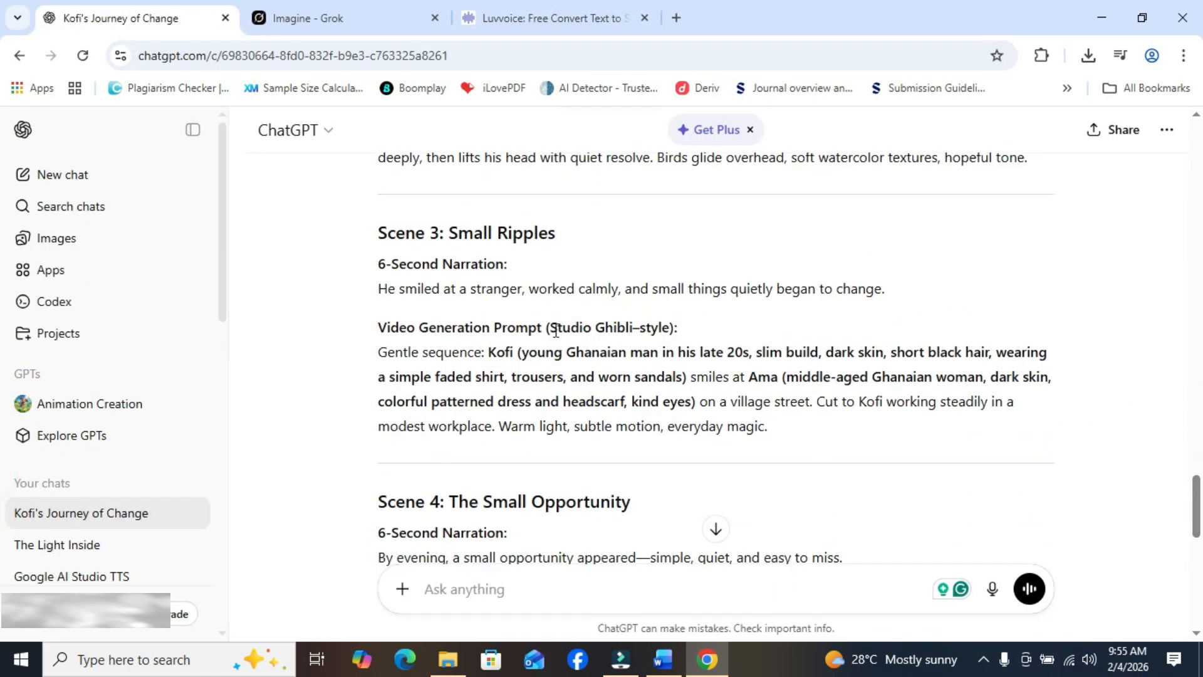
{"action": "left_click_drag", "start_coordinate": [384, 283], "coordinate": [889, 295]}
{"action": "right_click", "coordinate": [863, 287]}
{"action": "left_click", "coordinate": [804, 305]}
{"action": "left_click", "coordinate": [564, 15]}
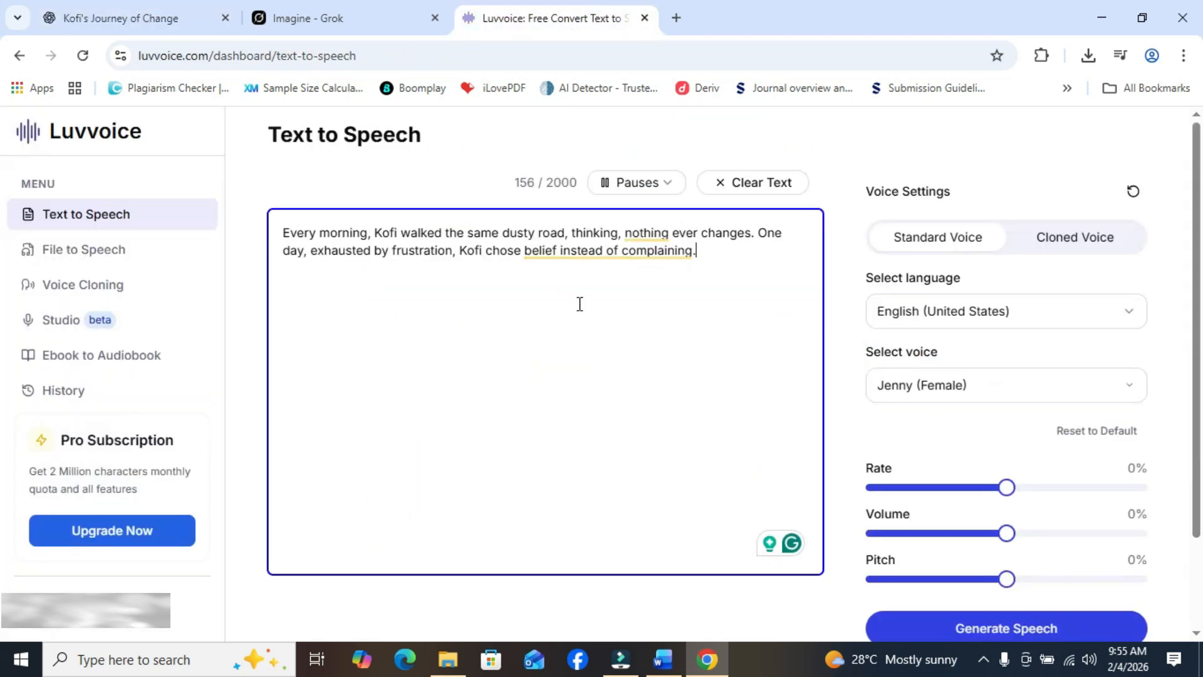
{"action": "right_click", "coordinate": [725, 251]}
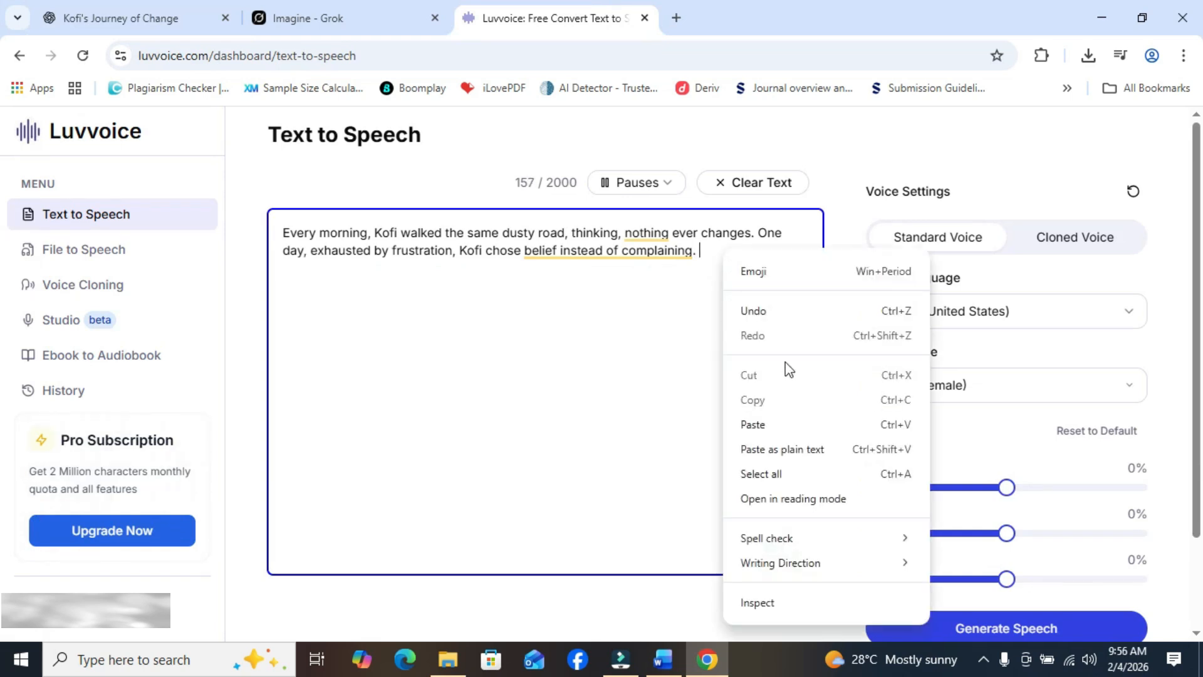
{"action": "left_click", "coordinate": [787, 430]}
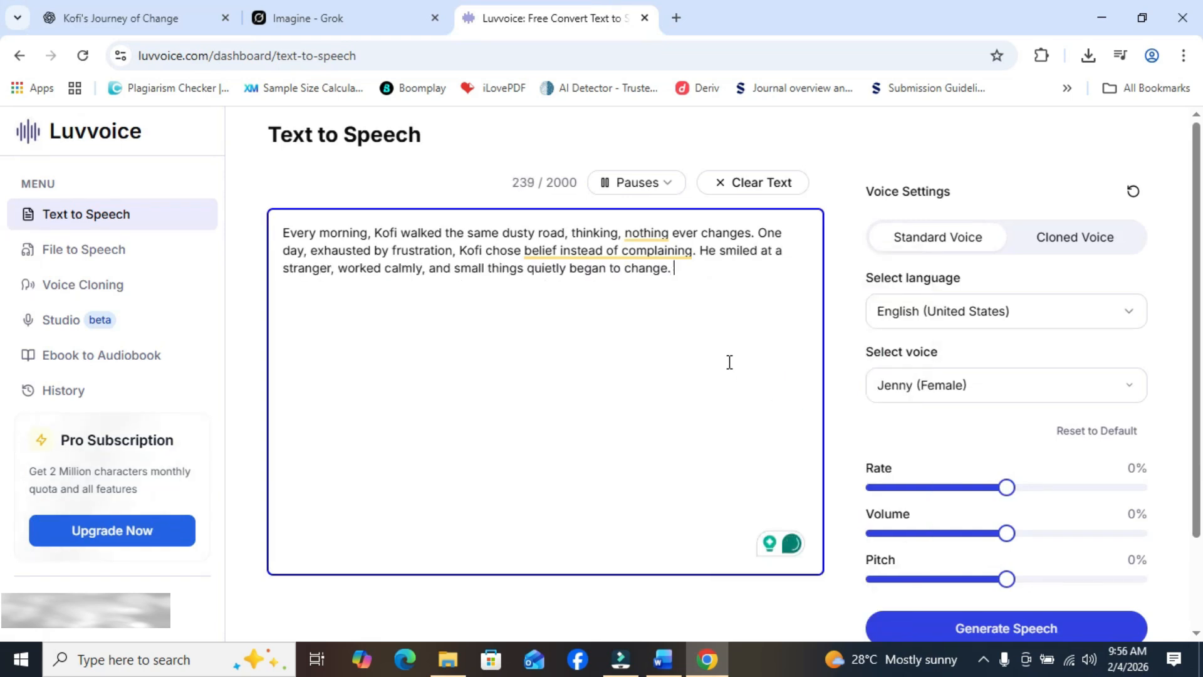
- Copy the Scene 4 "By evening" narration from ChatGPT and append it to the Luvvoice text after the Scene 3 sentence
{"action": "left_click", "coordinate": [157, 13]}
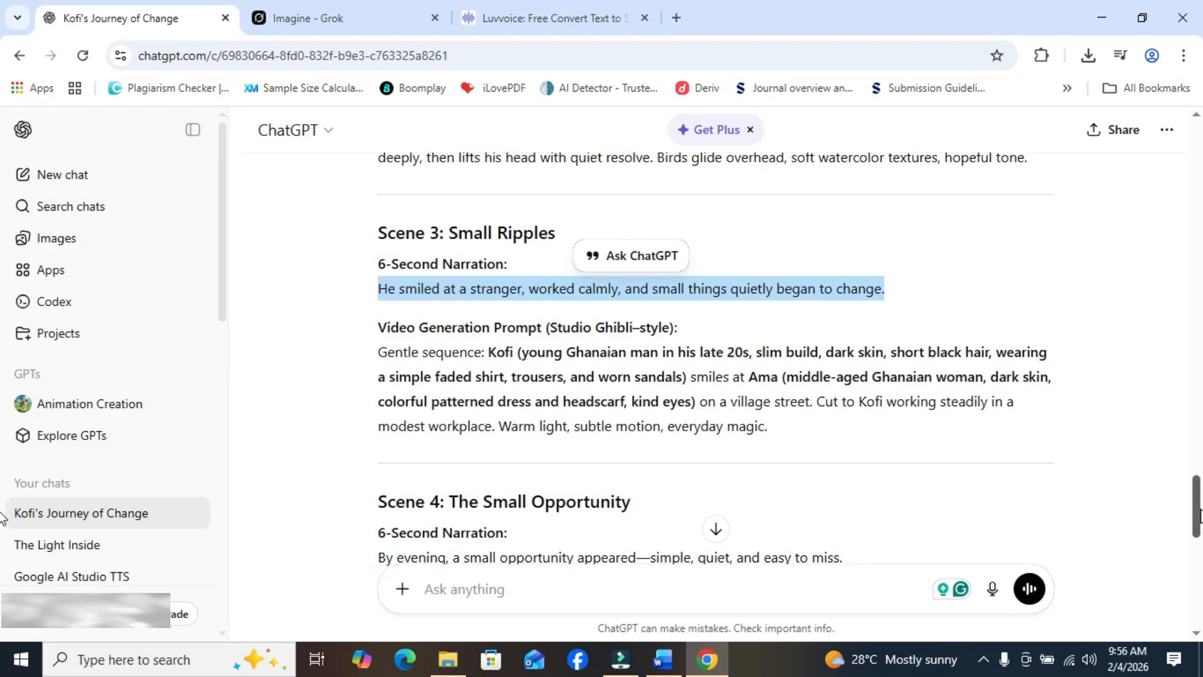
{"action": "scroll", "coordinate": [453, 244], "scroll_direction": "down", "scroll_amount": 4}
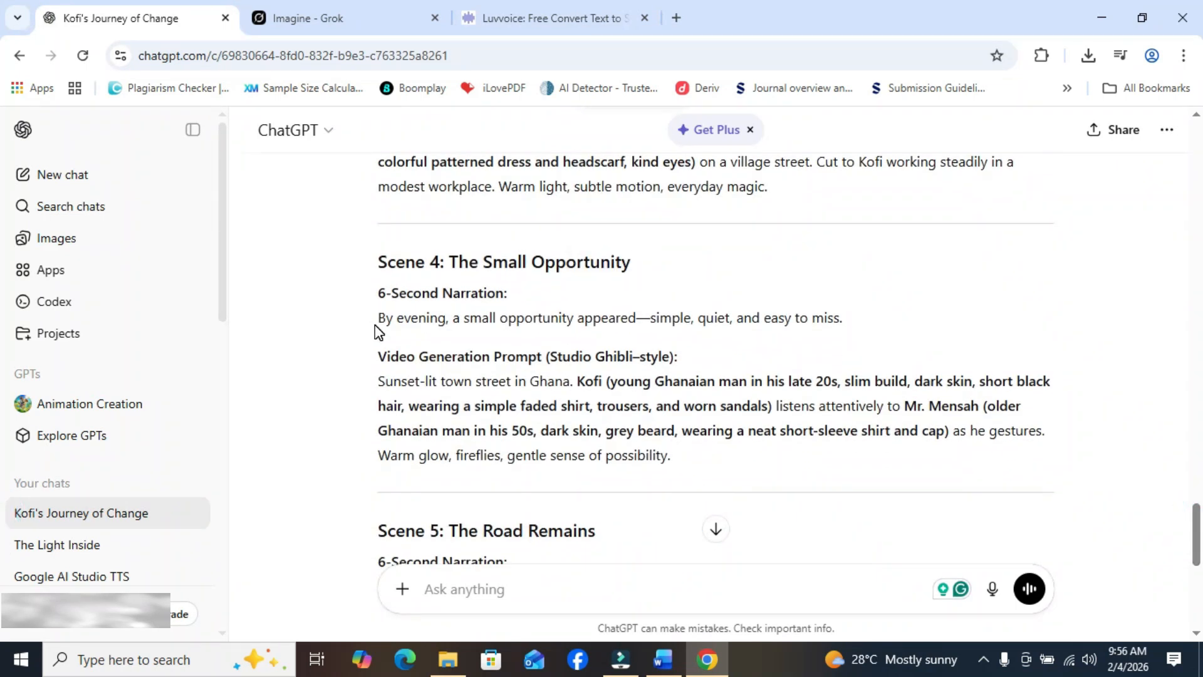
{"action": "left_click_drag", "start_coordinate": [377, 318], "coordinate": [867, 327]}
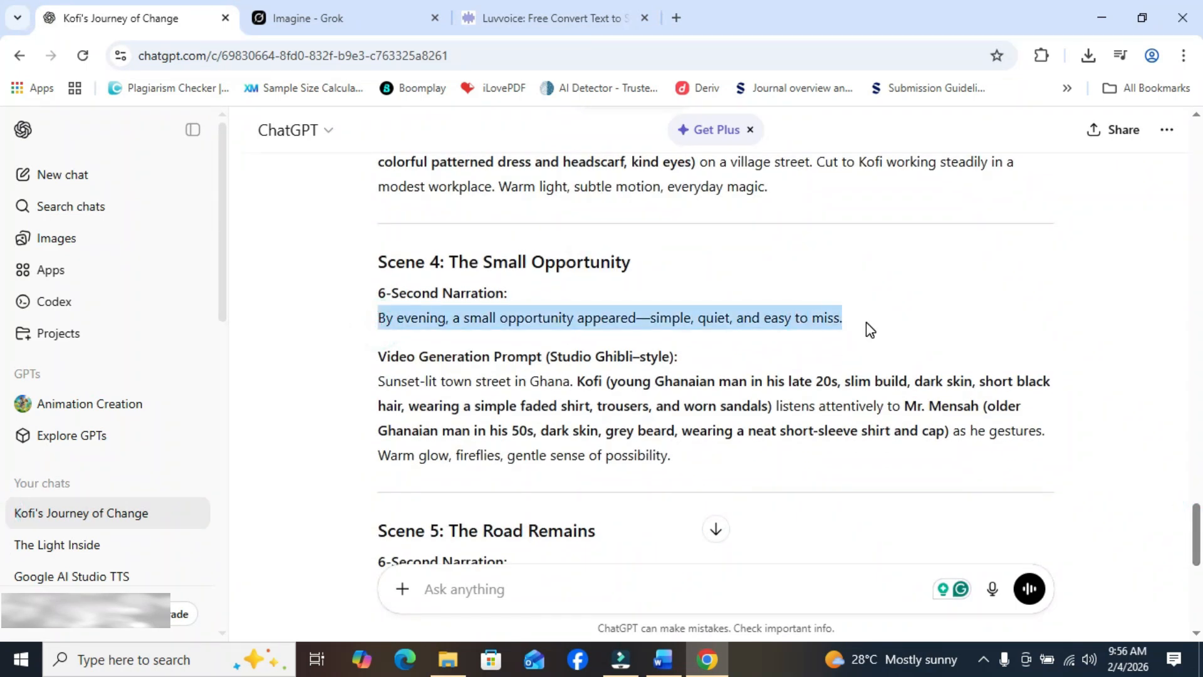
{"action": "right_click", "coordinate": [831, 319]}
{"action": "left_click", "coordinate": [701, 342]}
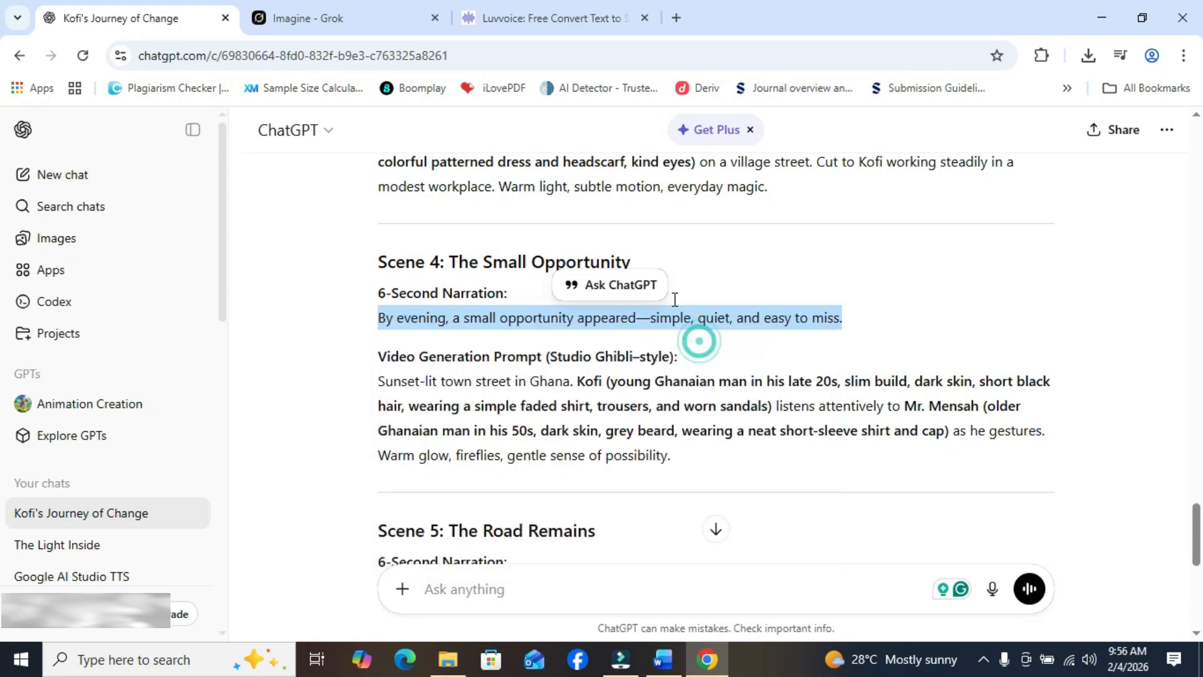
{"action": "key", "text": "ctrl+3"}
{"action": "right_click", "coordinate": [699, 271]}
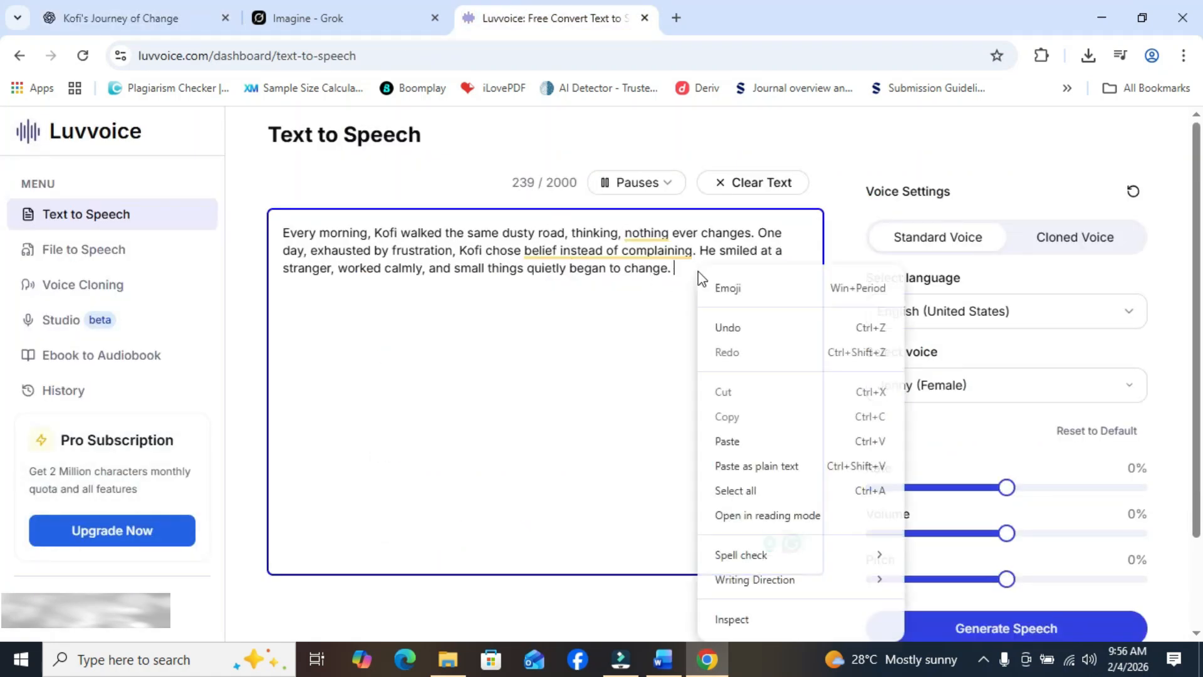
{"action": "left_click", "coordinate": [742, 440]}
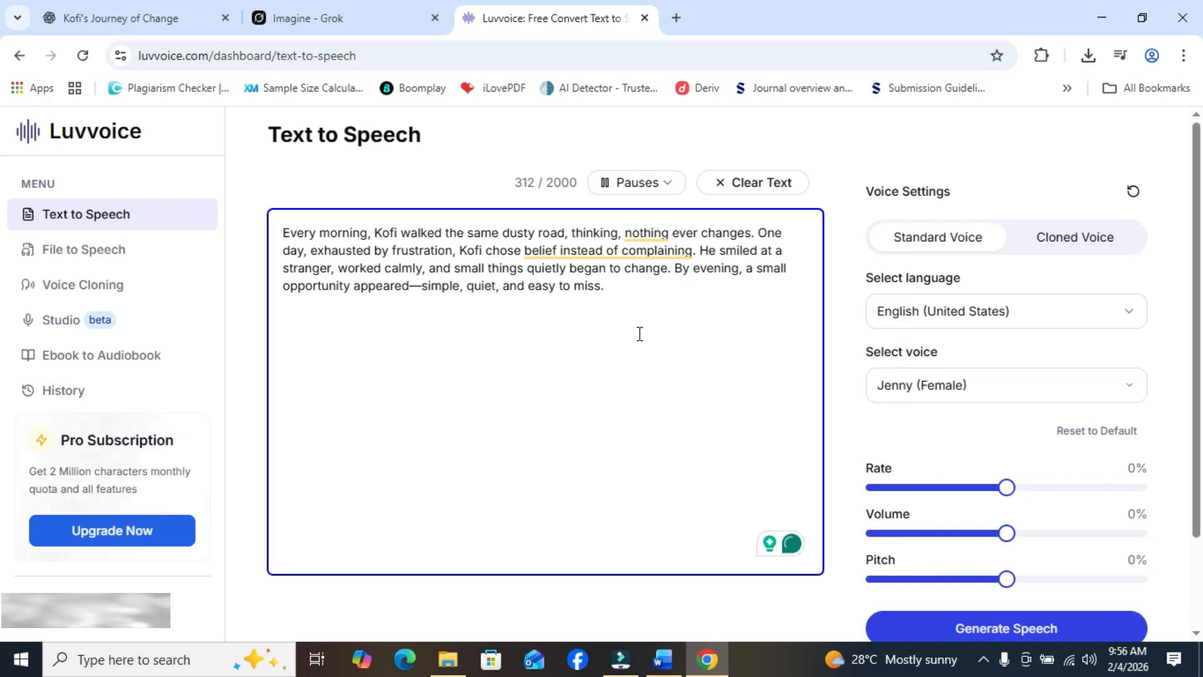
- Copy the Scene 5 narration from ChatGPT and paste it at the end of the Luvvoice text as the closing sentence
{"action": "left_click", "coordinate": [188, 18]}
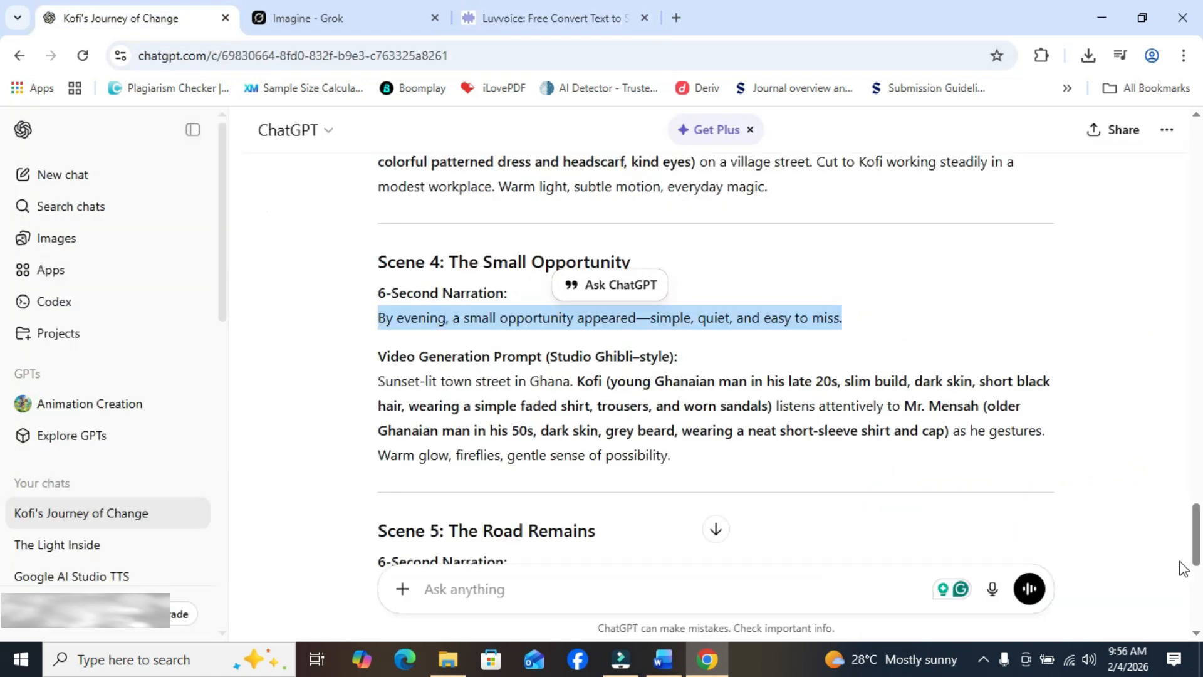
{"action": "scroll", "coordinate": [486, 498], "scroll_direction": "down", "scroll_amount": 3}
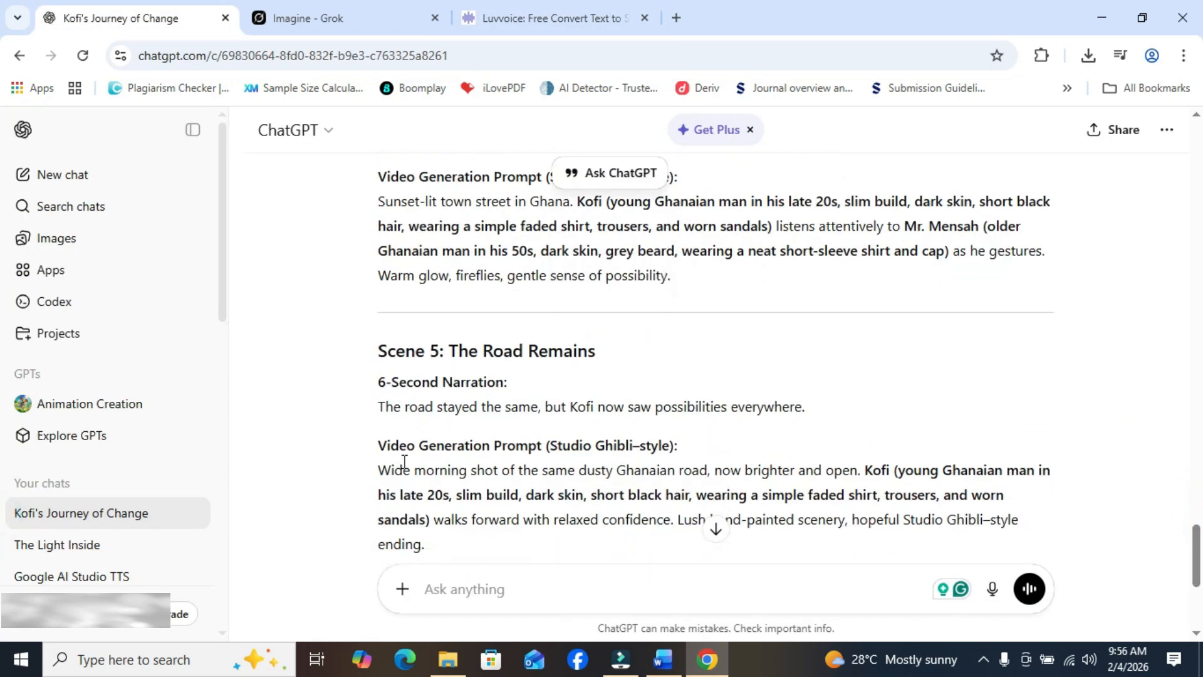
{"action": "left_click_drag", "start_coordinate": [381, 410], "coordinate": [794, 406]}
{"action": "scroll", "coordinate": [791, 404], "scroll_direction": "down", "scroll_amount": 2}
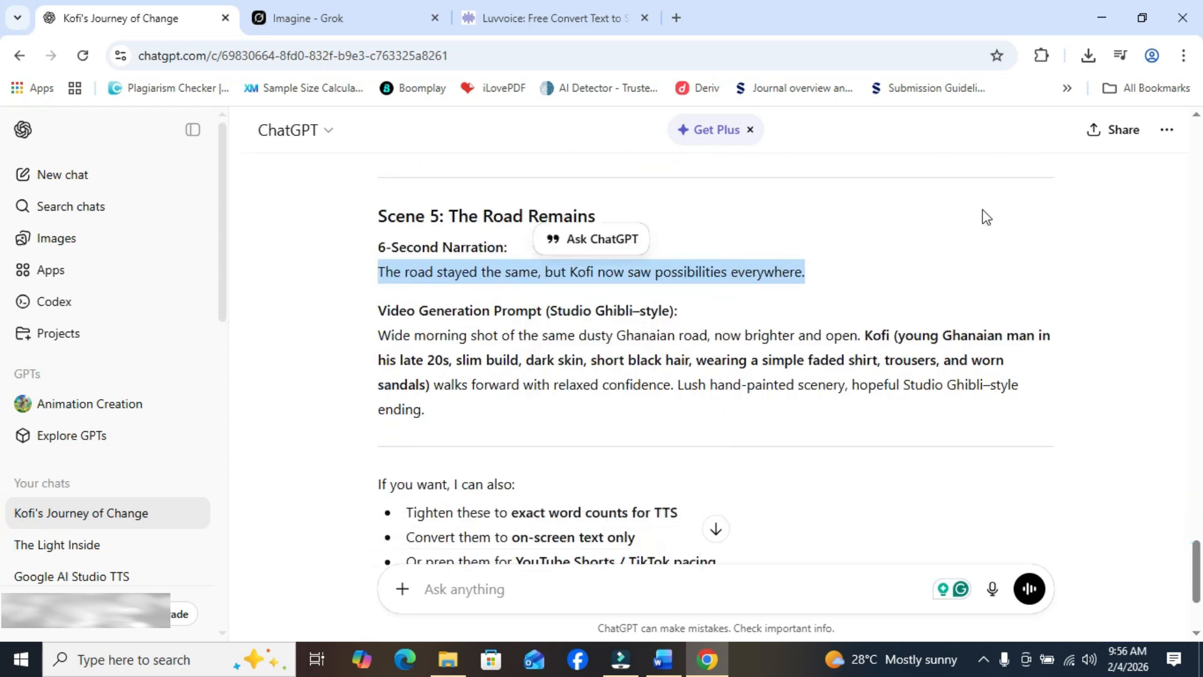
{"action": "right_click", "coordinate": [671, 273]}
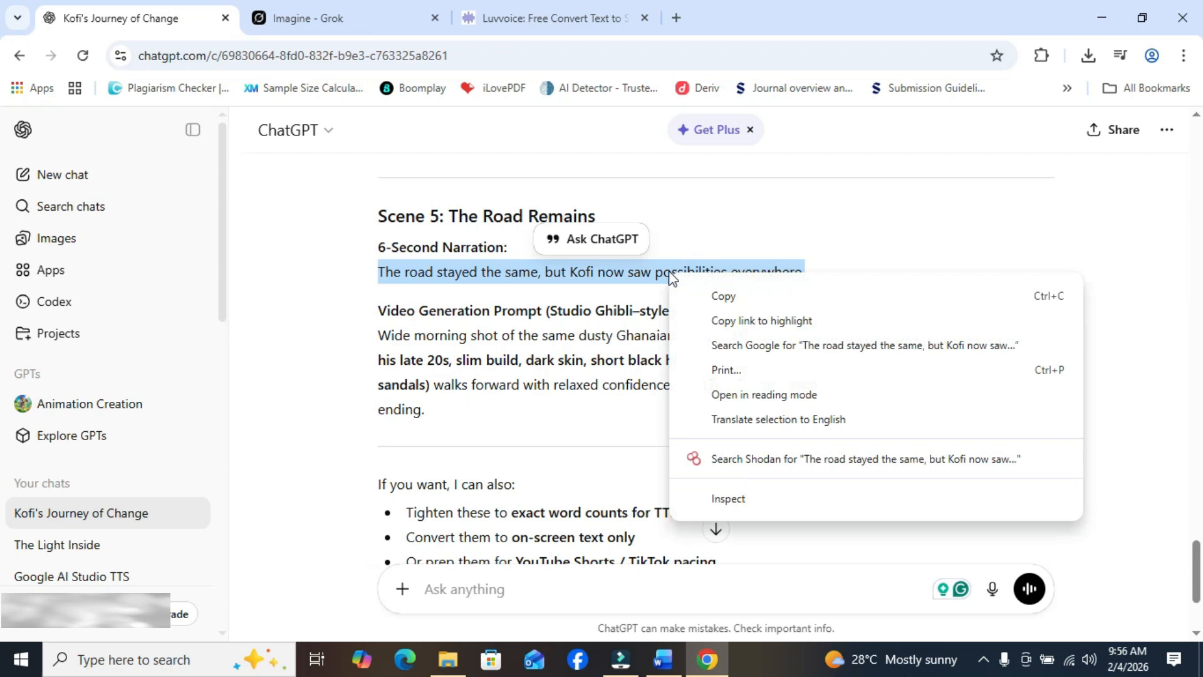
{"action": "left_click", "coordinate": [705, 296]}
{"action": "left_click", "coordinate": [495, 8]}
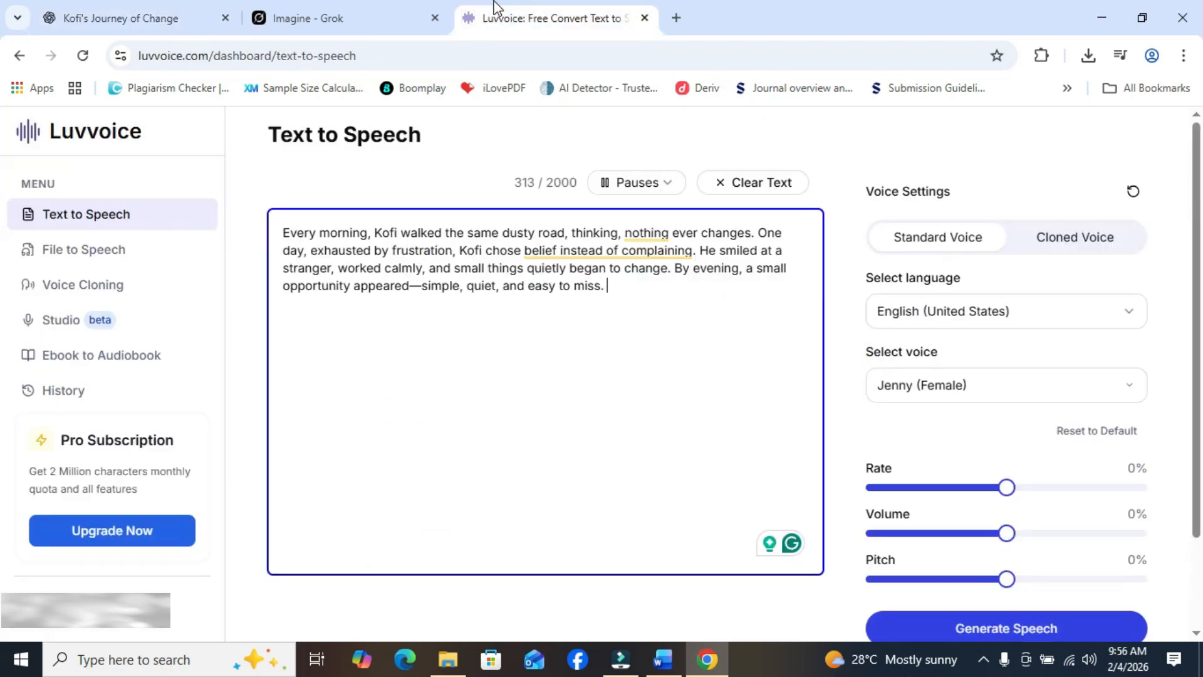
{"action": "right_click", "coordinate": [629, 293]}
{"action": "left_click", "coordinate": [688, 439]}
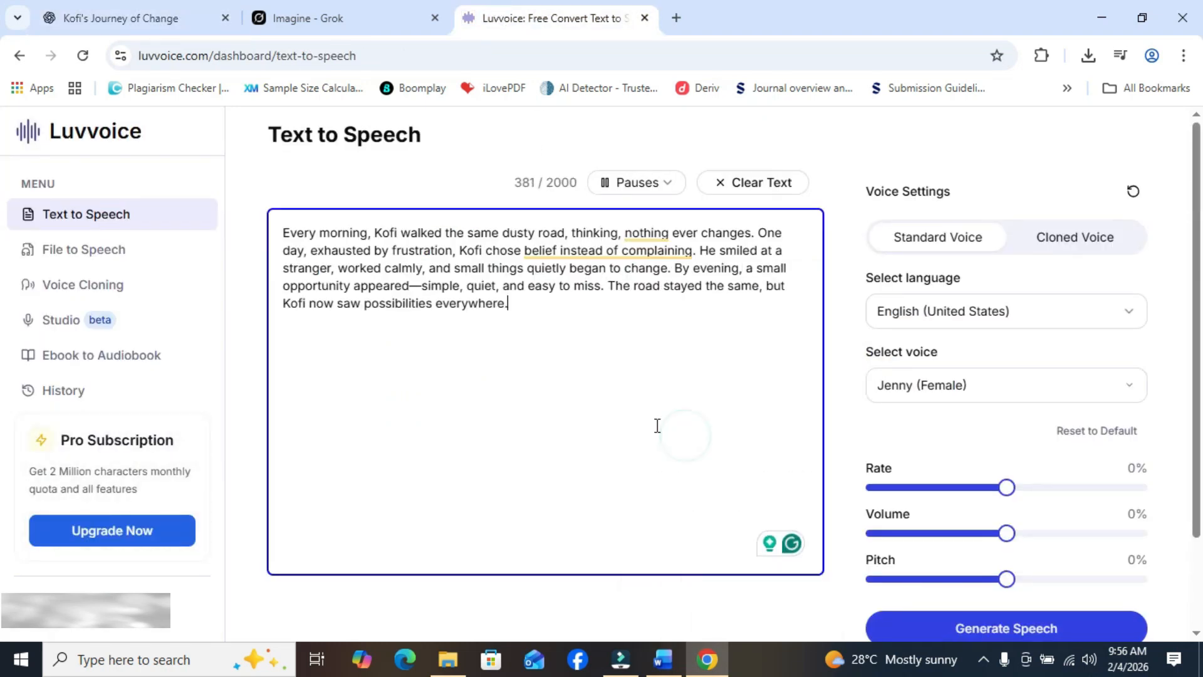
{"action": "left_click", "coordinate": [98, 7]}
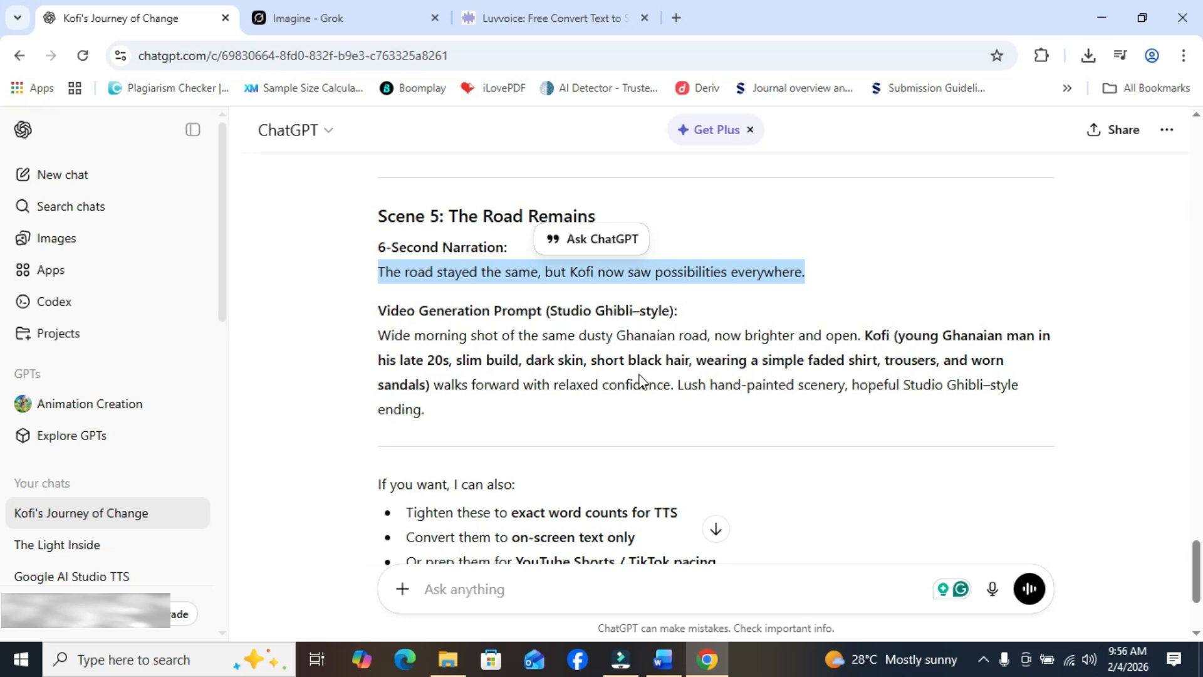
{"action": "left_click", "coordinate": [552, 12]}
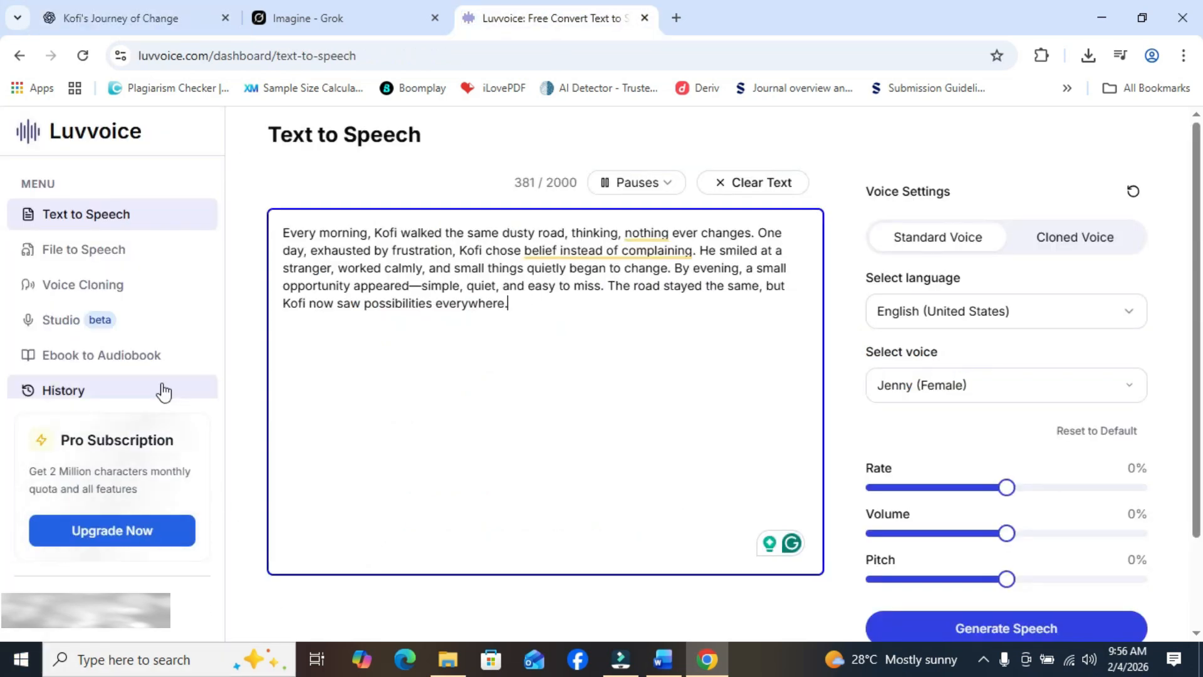
- Look through the available speech languages and choose English (United States) for the narration
{"action": "mouse_move", "coordinate": [1197, 177]}
{"action": "left_mouse_down"}
{"action": "mouse_move", "coordinate": [1202, 274]}
{"action": "mouse_move", "coordinate": [1201, 183]}
{"action": "left_mouse_up"}
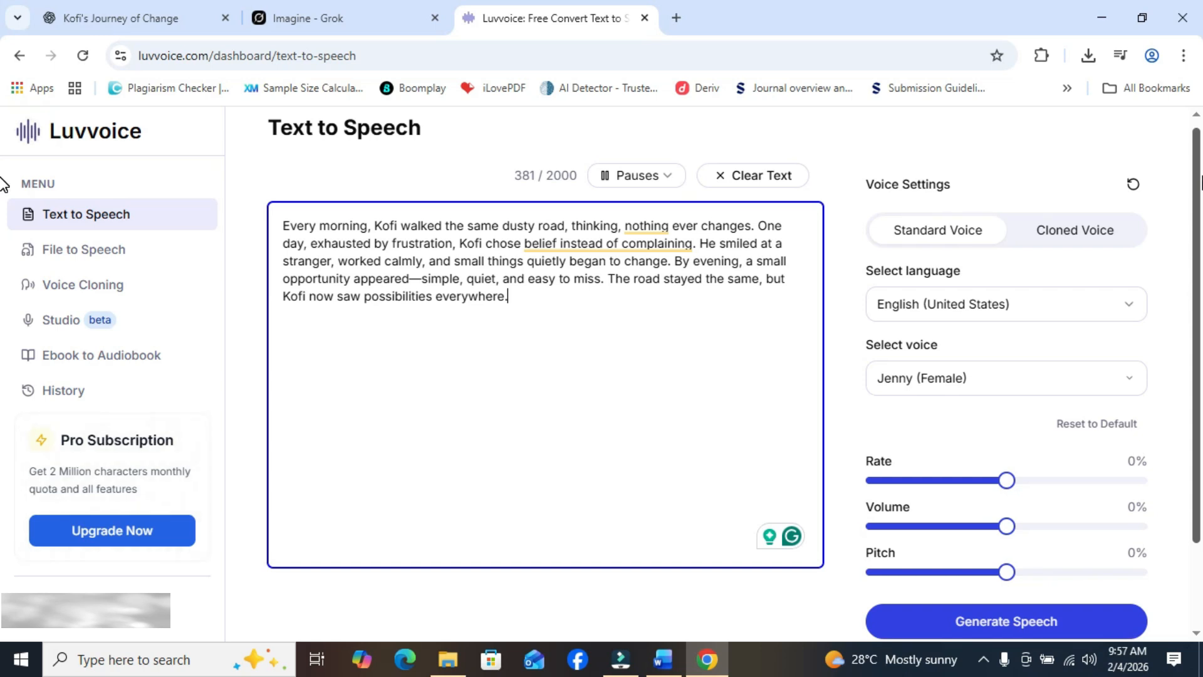
{"action": "left_click", "coordinate": [1201, 177]}
{"action": "left_click_drag", "start_coordinate": [1197, 154], "coordinate": [1202, 249]}
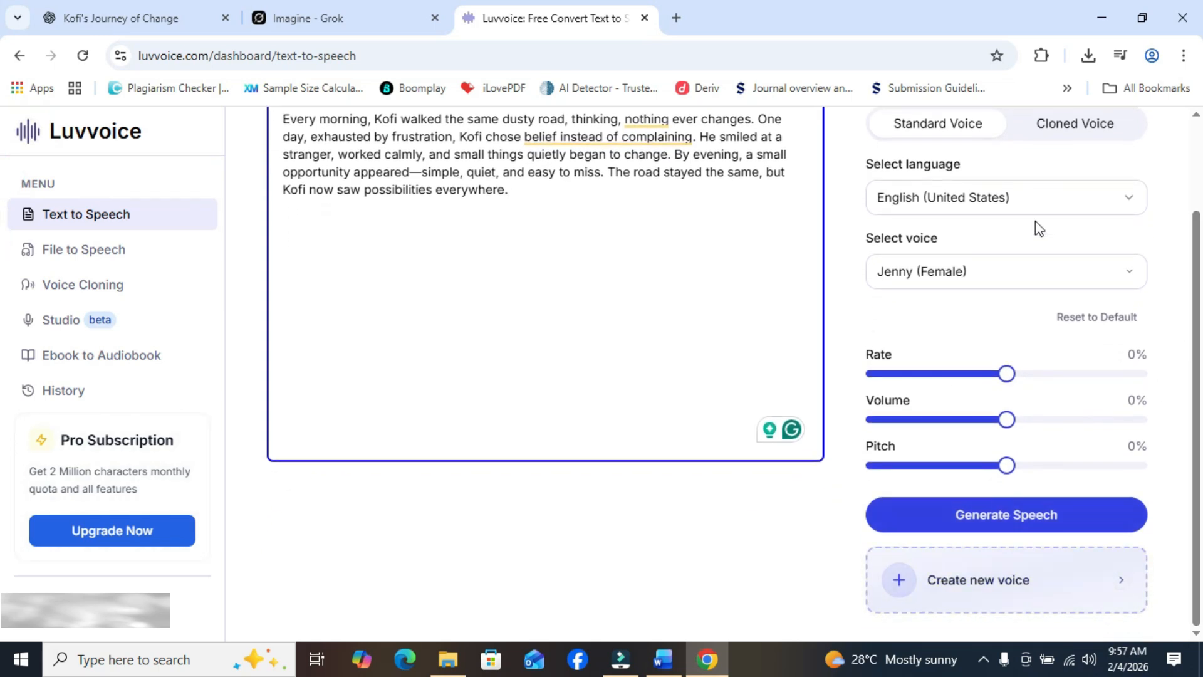
{"action": "left_click", "coordinate": [1122, 202]}
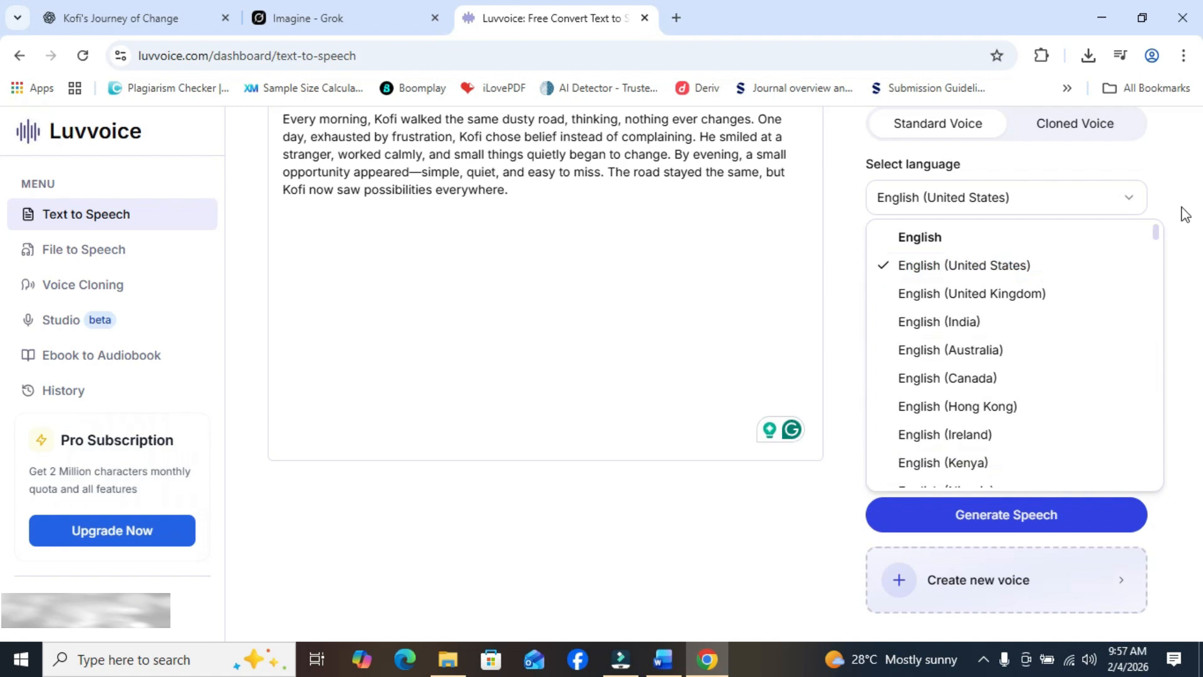
{"action": "scroll", "coordinate": [1159, 235], "scroll_direction": "down", "scroll_amount": 4}
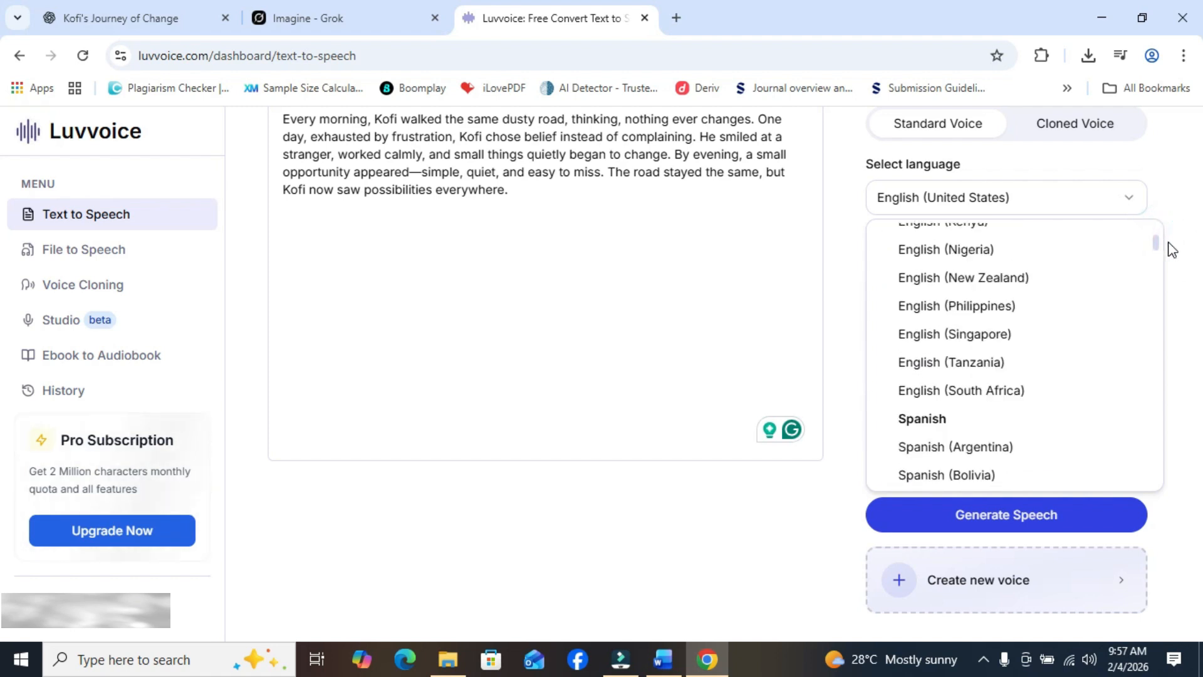
{"action": "scroll", "coordinate": [1168, 242], "scroll_direction": "up", "scroll_amount": 2}
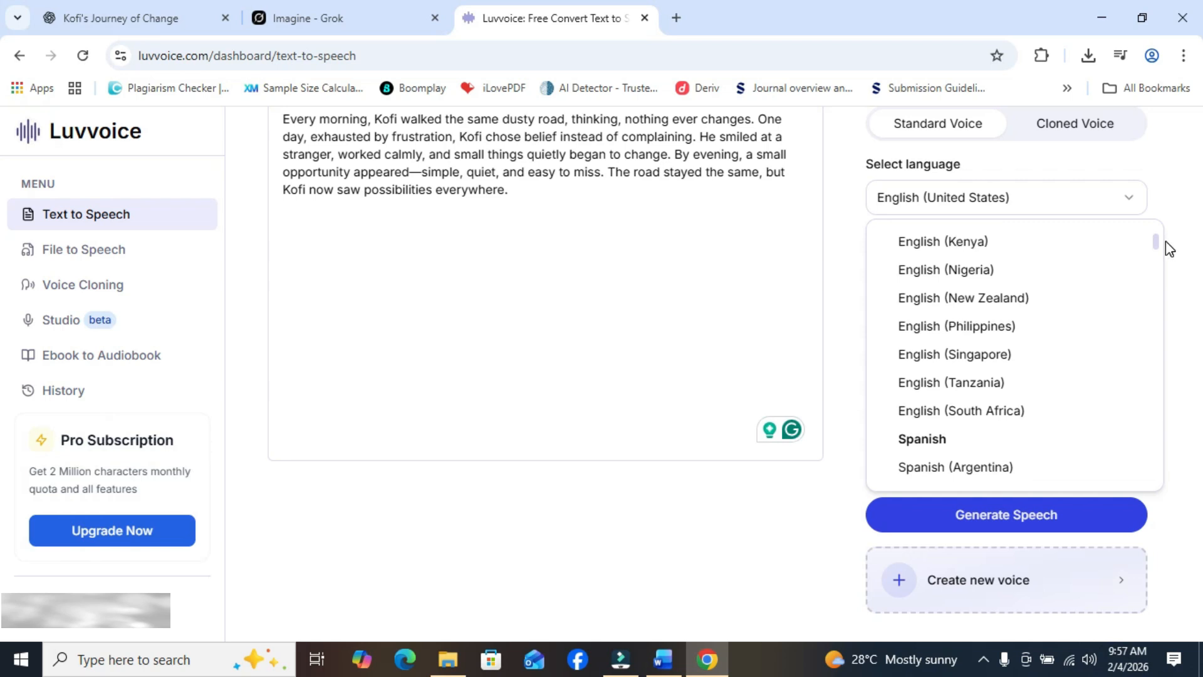
{"action": "scroll", "coordinate": [1160, 239], "scroll_direction": "up", "scroll_amount": 2}
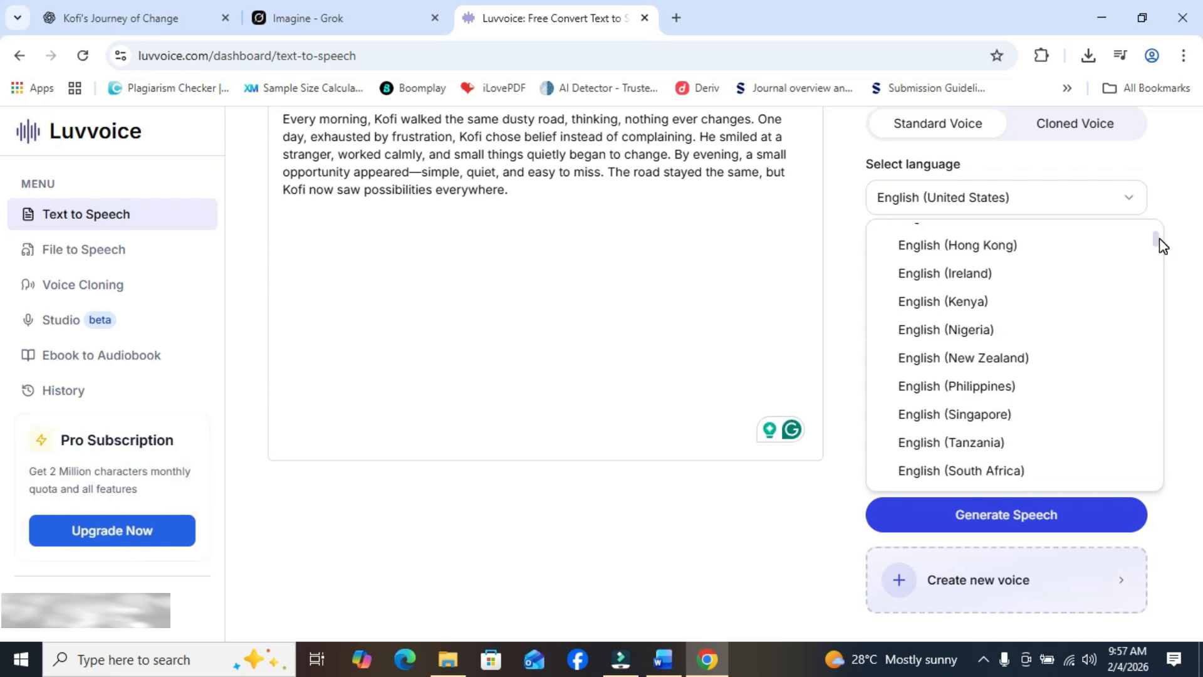
{"action": "scroll", "coordinate": [1154, 237], "scroll_direction": "up", "scroll_amount": 1}
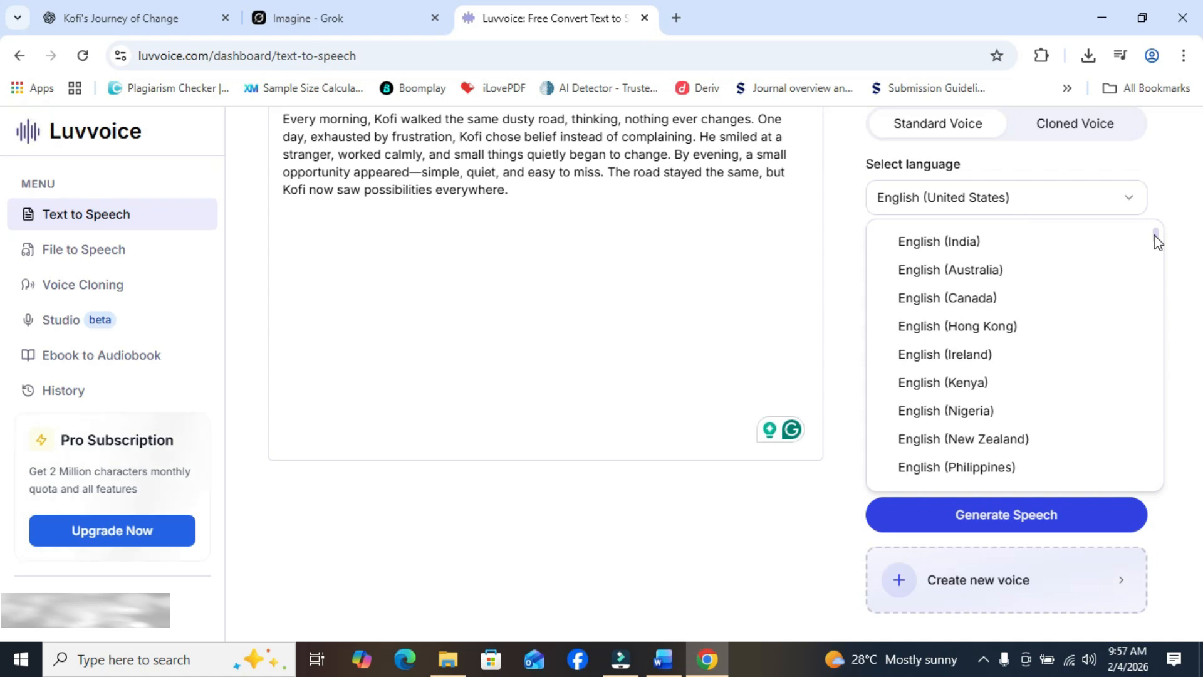
{"action": "scroll", "coordinate": [1154, 238], "scroll_direction": "up", "scroll_amount": 2}
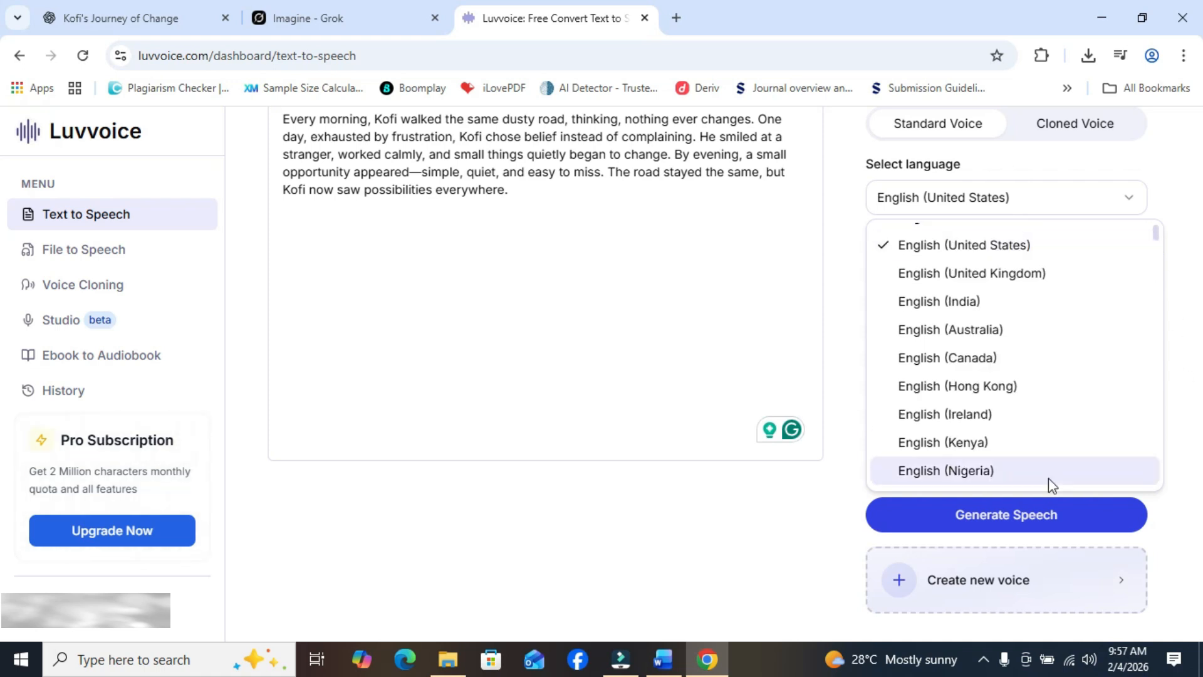
{"action": "left_click", "coordinate": [995, 250]}
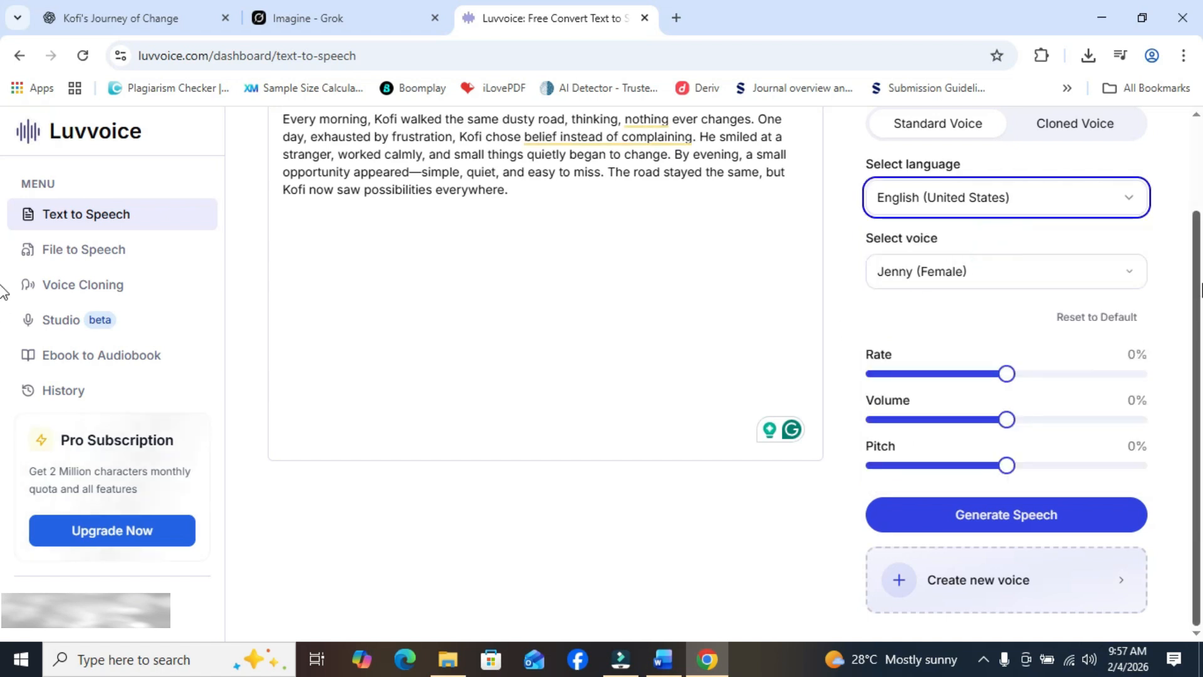
- Generate the narration speech with the Eric (Male) voice and download the audio file
{"action": "left_click", "coordinate": [1128, 271]}
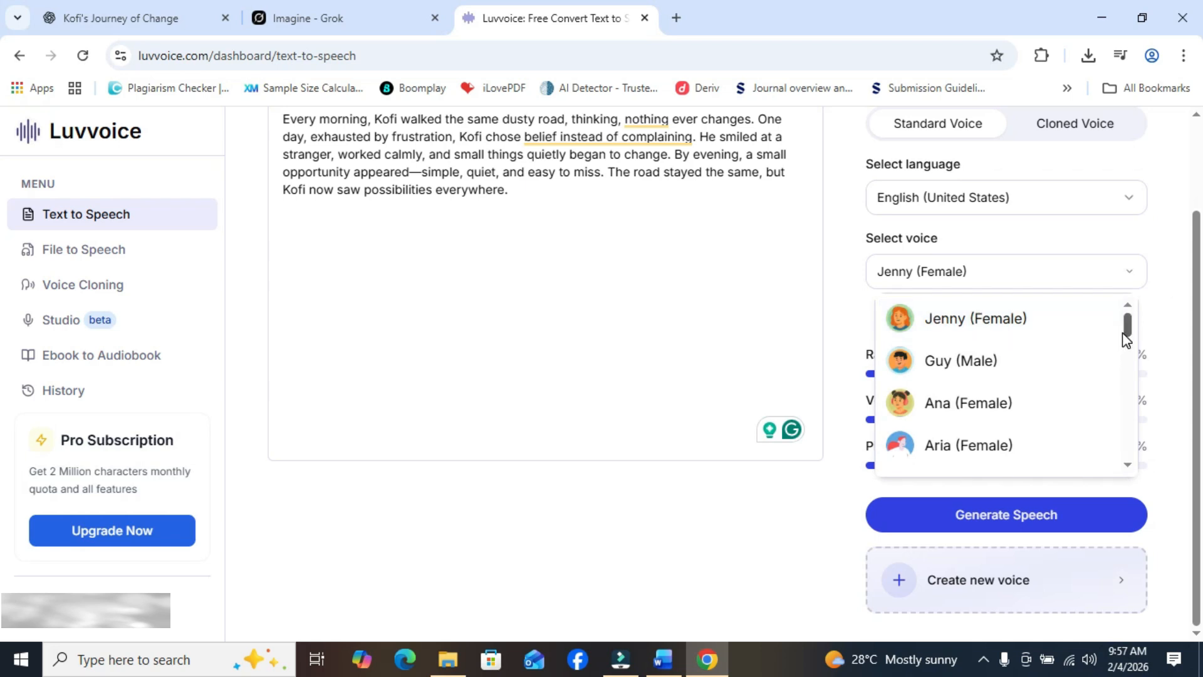
{"action": "left_click_drag", "start_coordinate": [1127, 333], "coordinate": [1127, 335]}
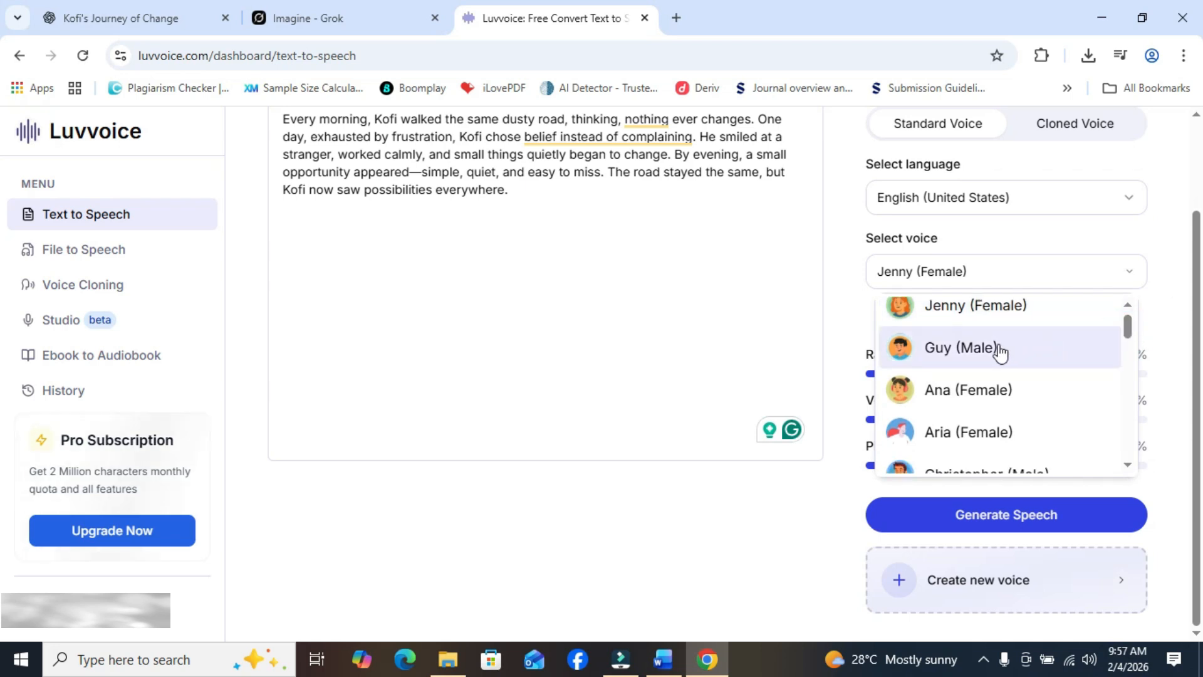
{"action": "left_click_drag", "start_coordinate": [1128, 325], "coordinate": [1133, 352]}
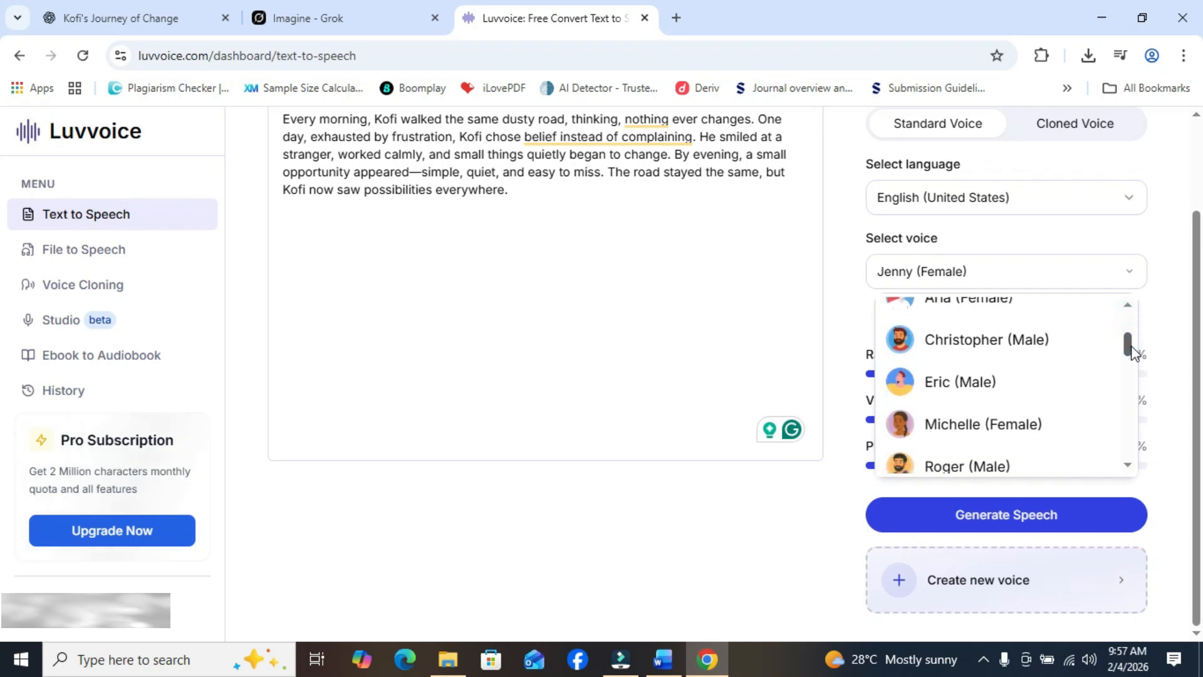
{"action": "left_click", "coordinate": [1046, 382]}
{"action": "left_click", "coordinate": [952, 527]}
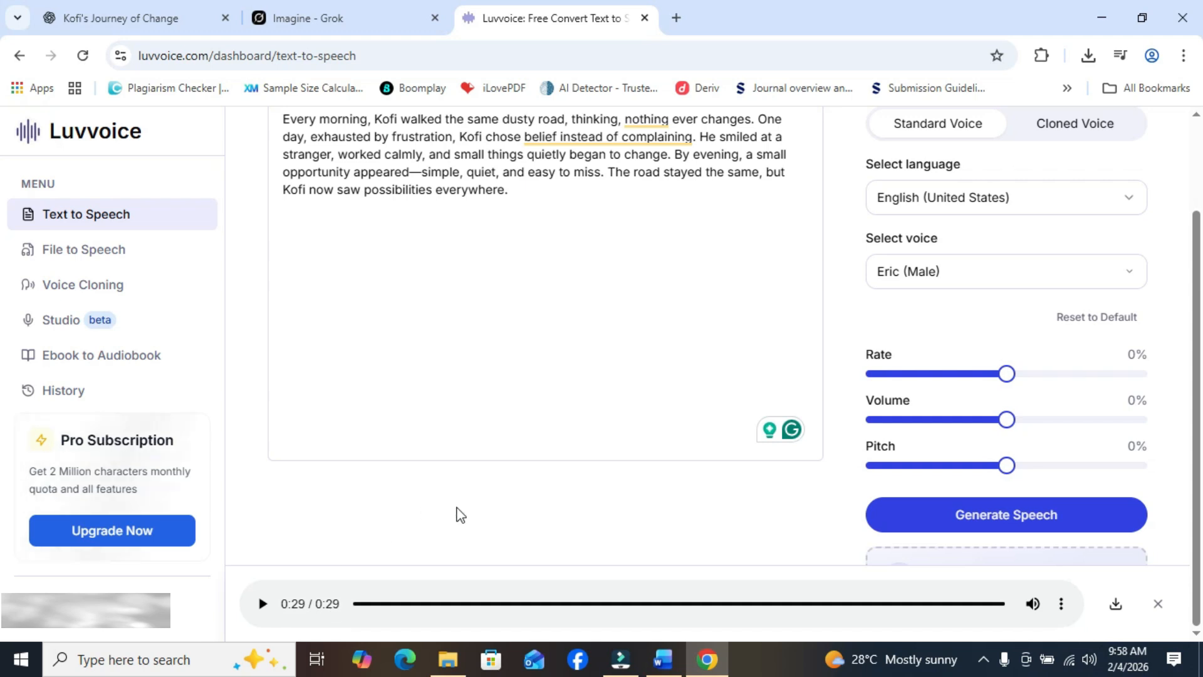
{"action": "left_click", "coordinate": [1112, 605]}
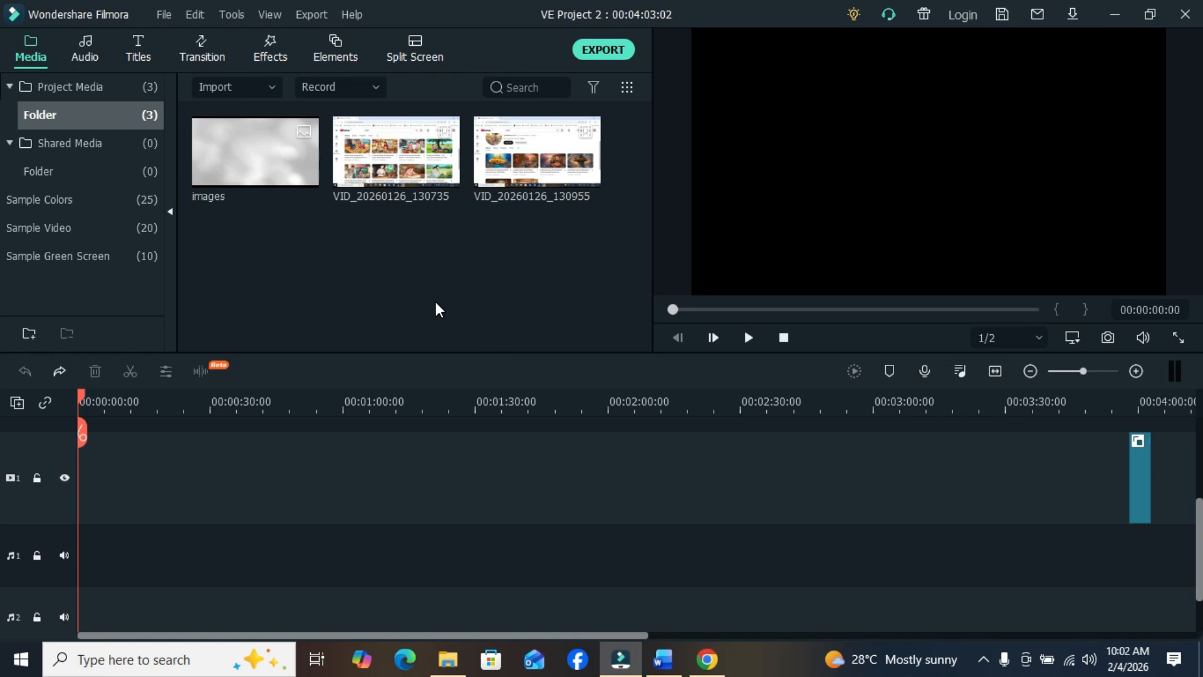
- In Wondershare Filmora, import scene videos 1 to 5 and the Luvvoice audio file from the Story folder
{"action": "left_click", "coordinate": [268, 88]}
{"action": "left_click", "coordinate": [278, 116]}
{"action": "left_click", "coordinate": [198, 171]}
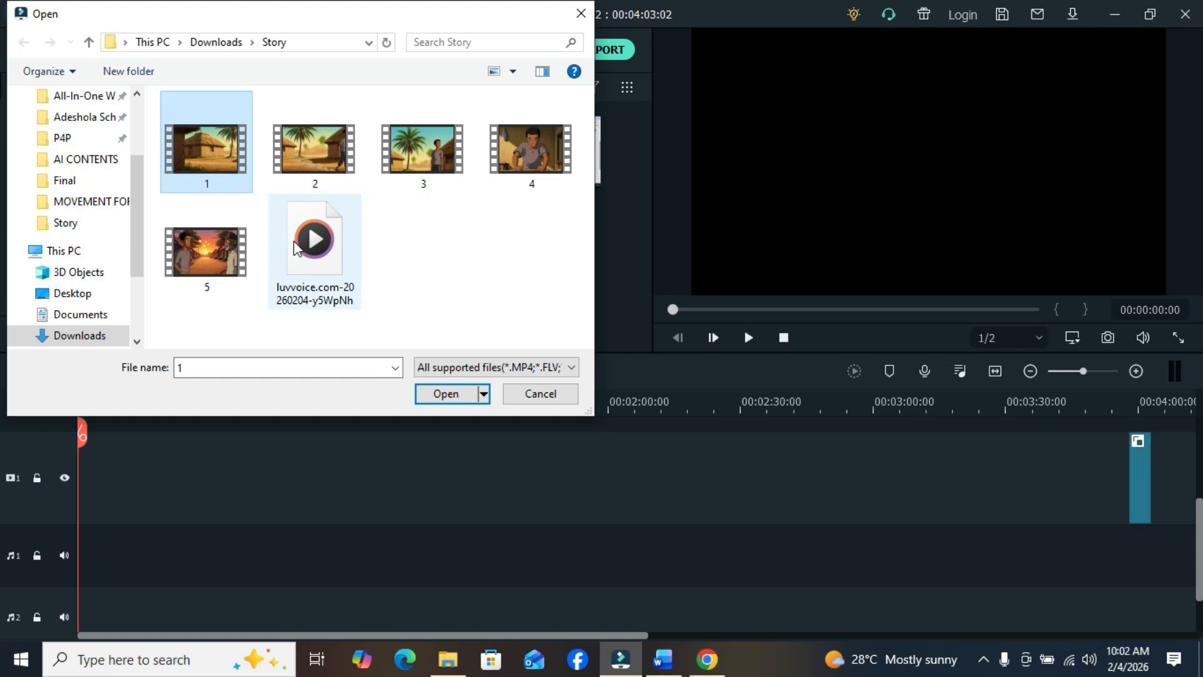
{"action": "left_click", "coordinate": [294, 242], "text": "shift"}
{"action": "left_click", "coordinate": [440, 395]}
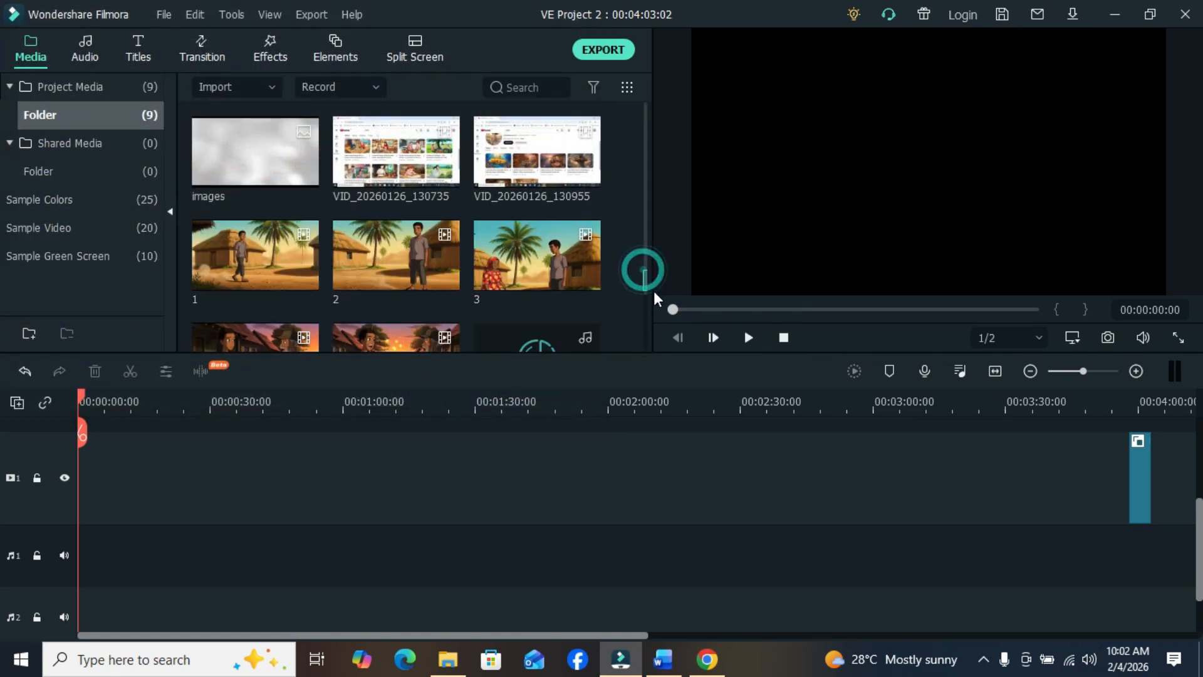
- Place clips 1 to 5 in order at the start of video track 1, keeping the 1920 x 1080 25fps project settings
{"action": "left_click", "coordinate": [236, 263]}
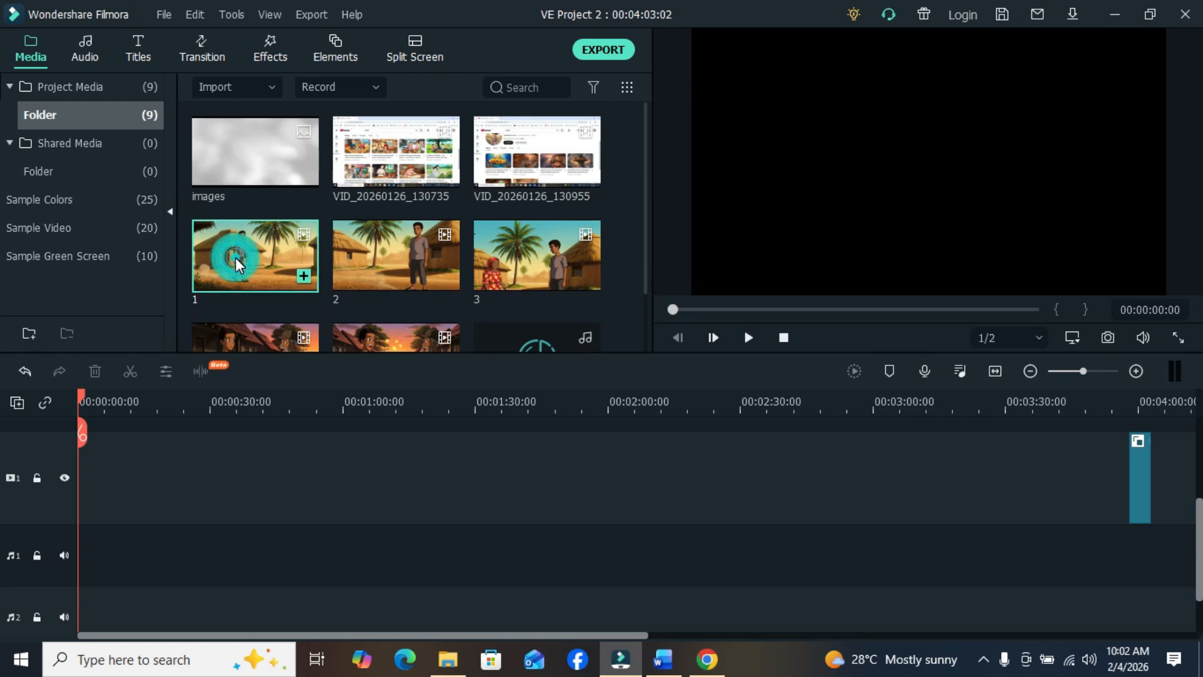
{"action": "left_click", "coordinate": [344, 340], "text": "shift"}
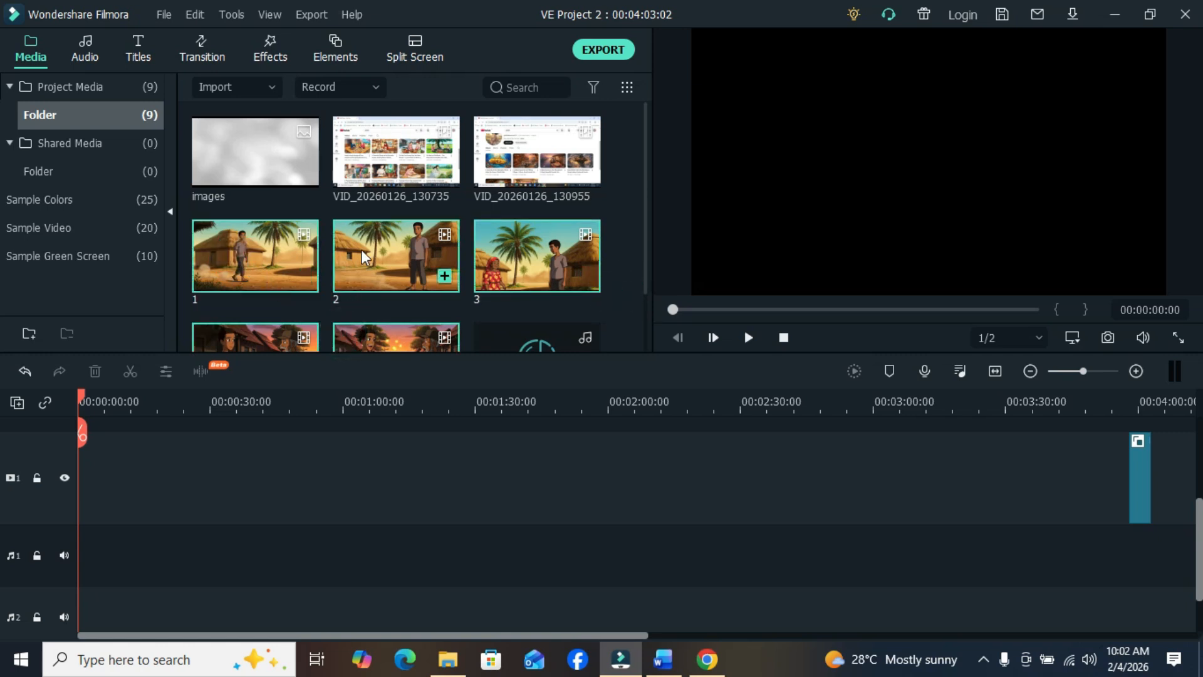
{"action": "left_click_drag", "start_coordinate": [363, 257], "coordinate": [88, 473]}
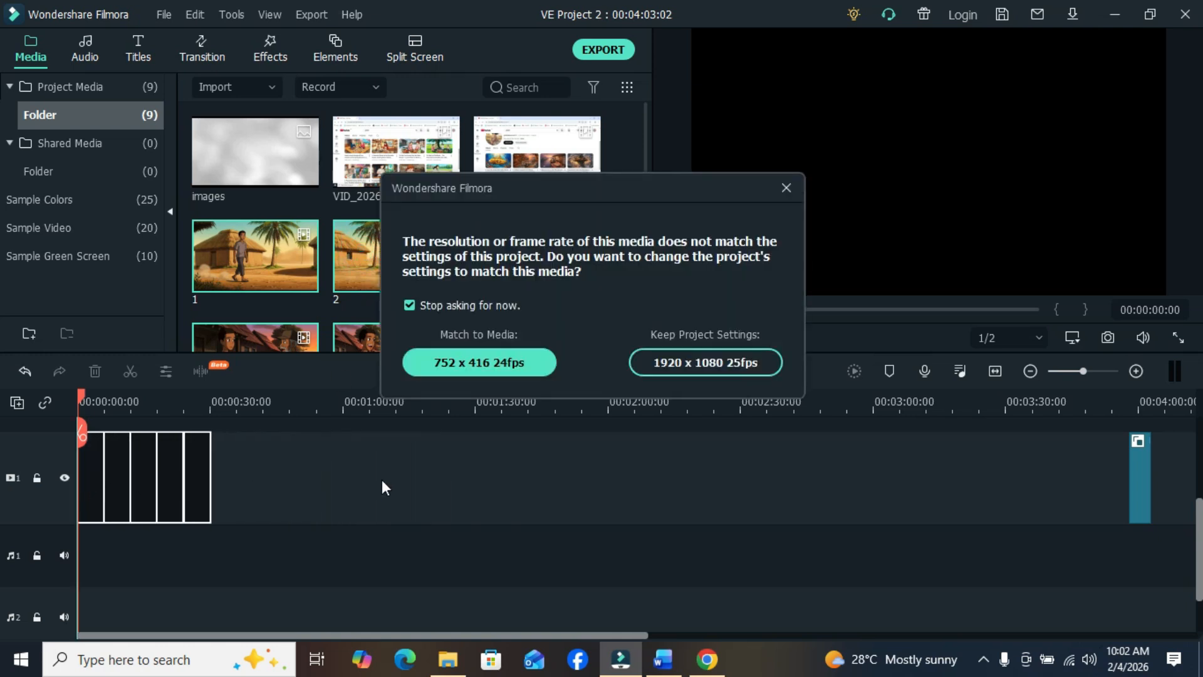
{"action": "left_click", "coordinate": [664, 361]}
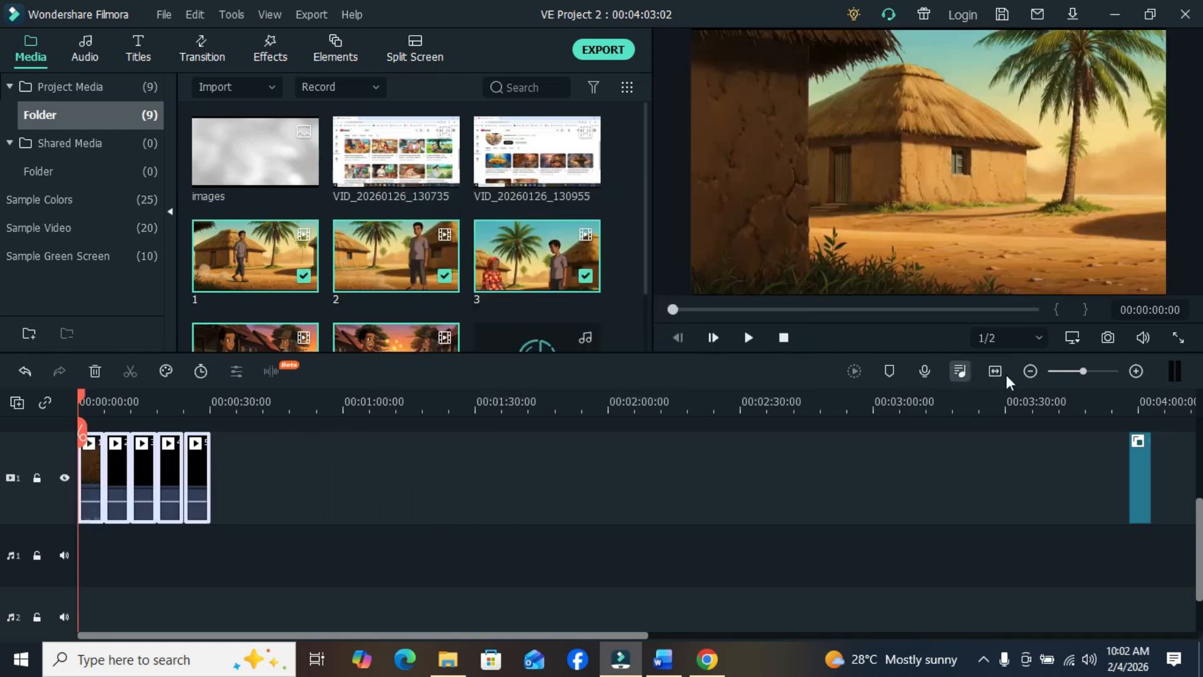
{"action": "left_click", "coordinate": [1090, 372]}
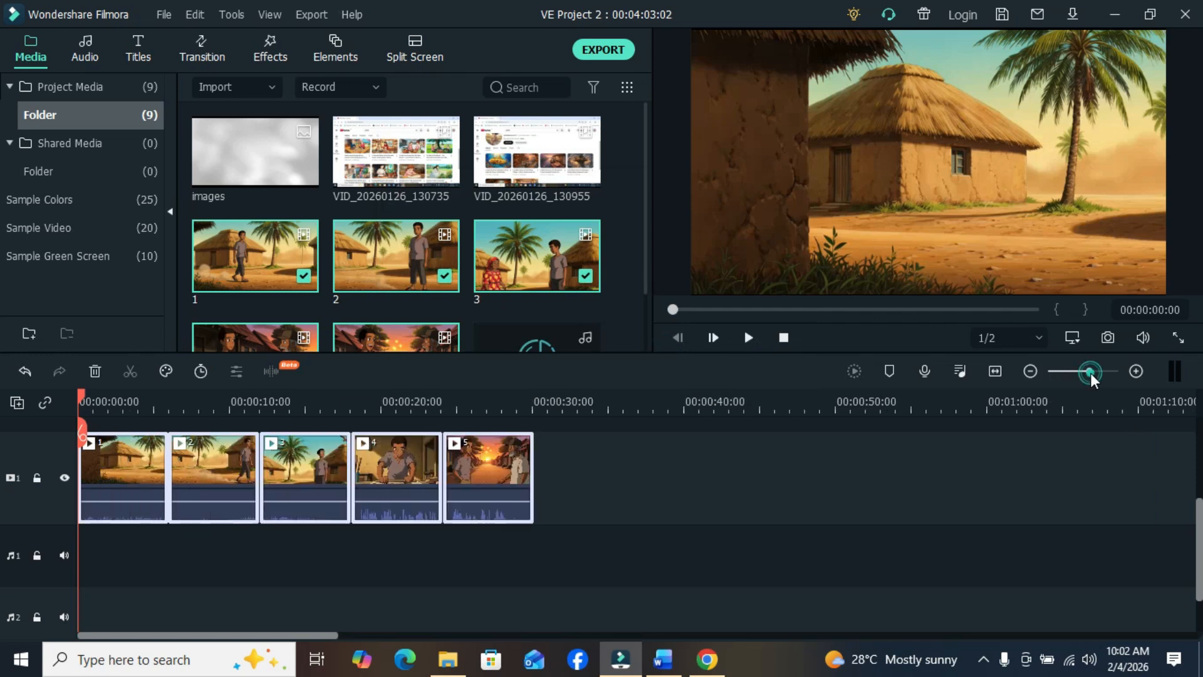
{"action": "left_click", "coordinate": [623, 468]}
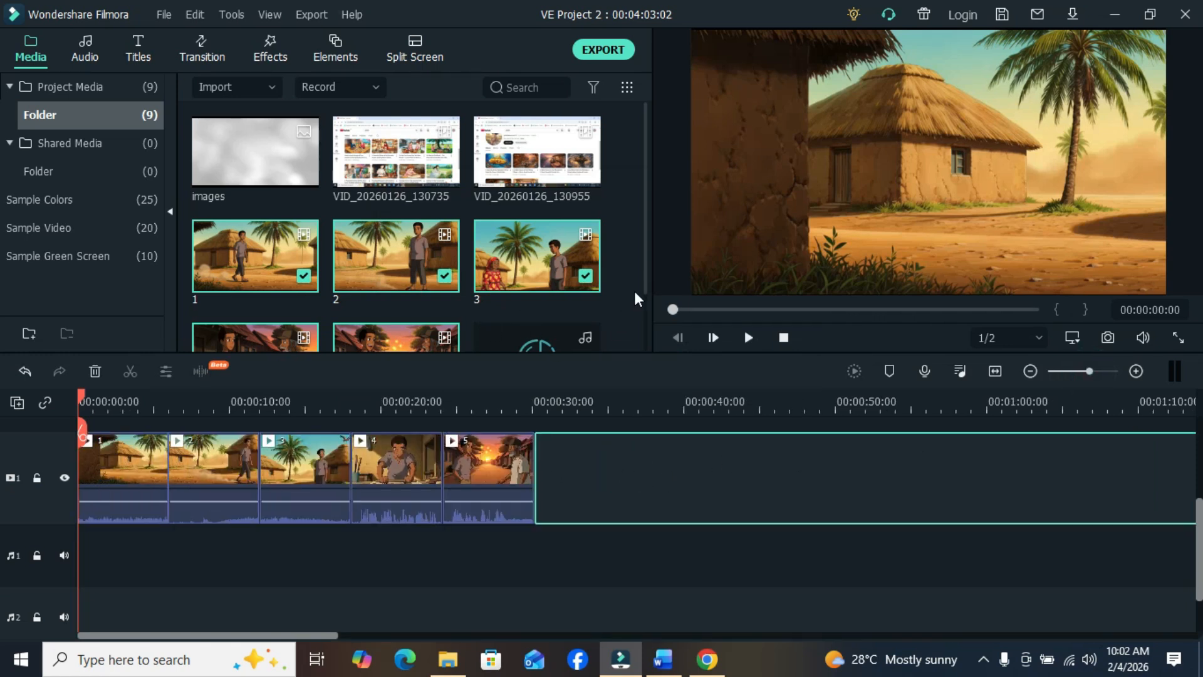
- Add the Luvvoice narration to audio track 1, starting at the beginning of the timeline
{"action": "left_click_drag", "start_coordinate": [645, 267], "coordinate": [649, 306]}
{"action": "left_click_drag", "start_coordinate": [537, 308], "coordinate": [228, 577]}
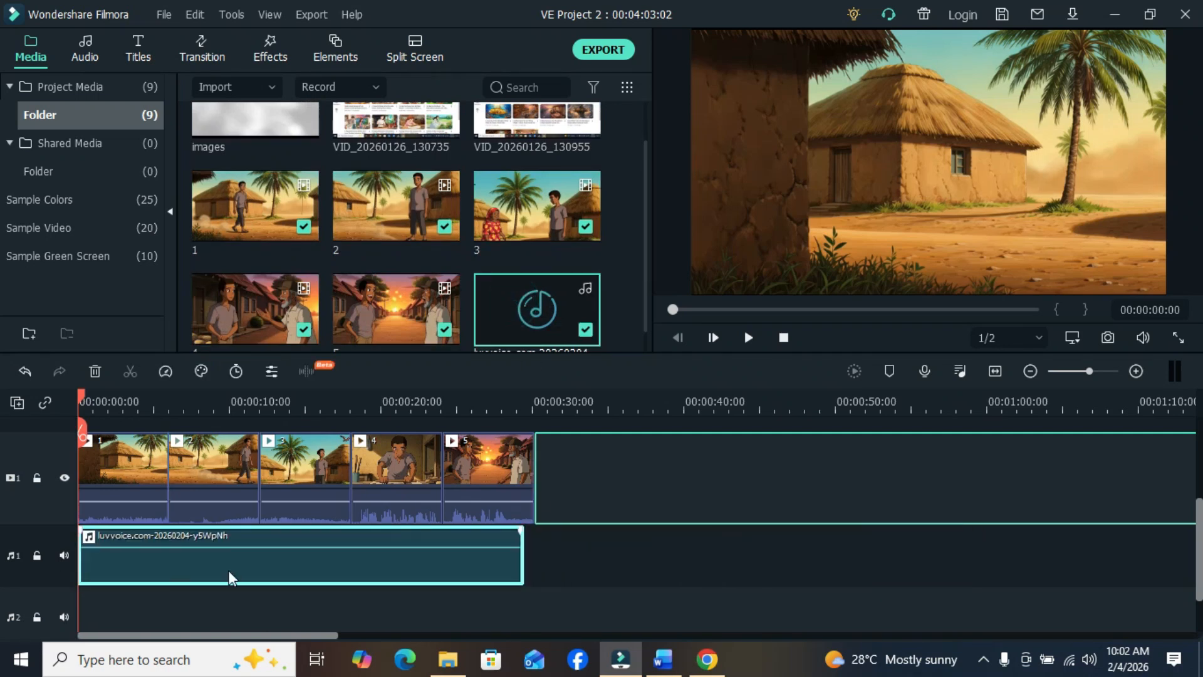
{"action": "left_click", "coordinate": [605, 555]}
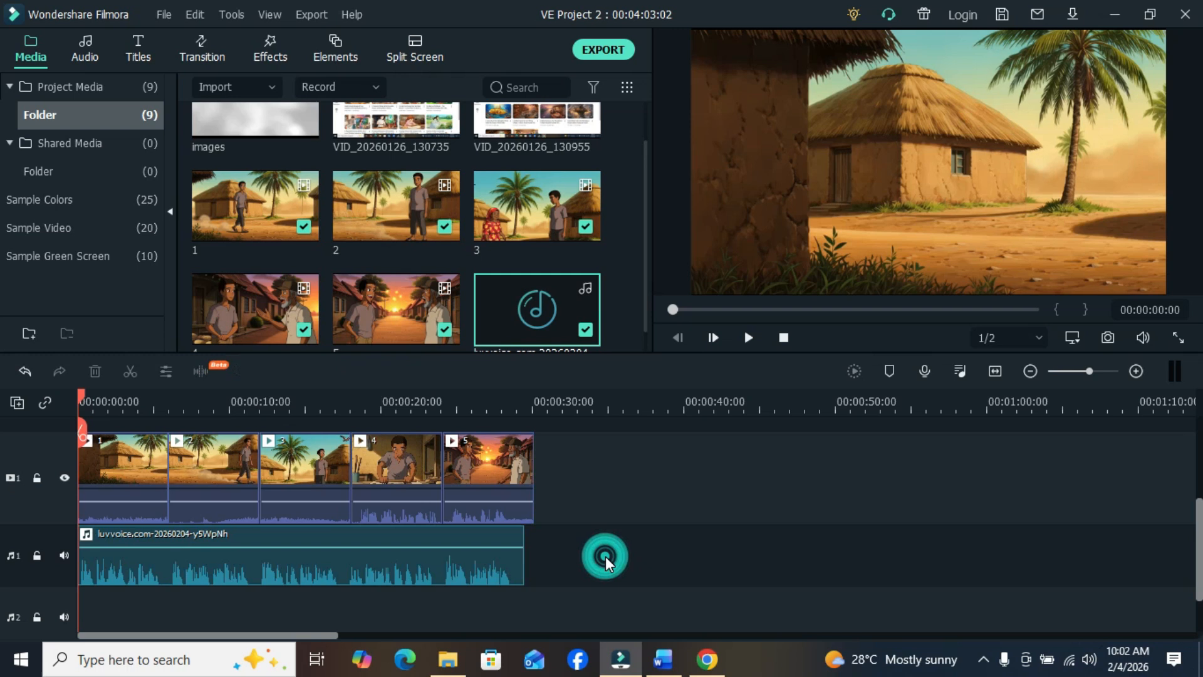
- Play the timeline to check how the narration and clip sounds fit the five scenes
{"action": "left_click", "coordinate": [745, 338]}
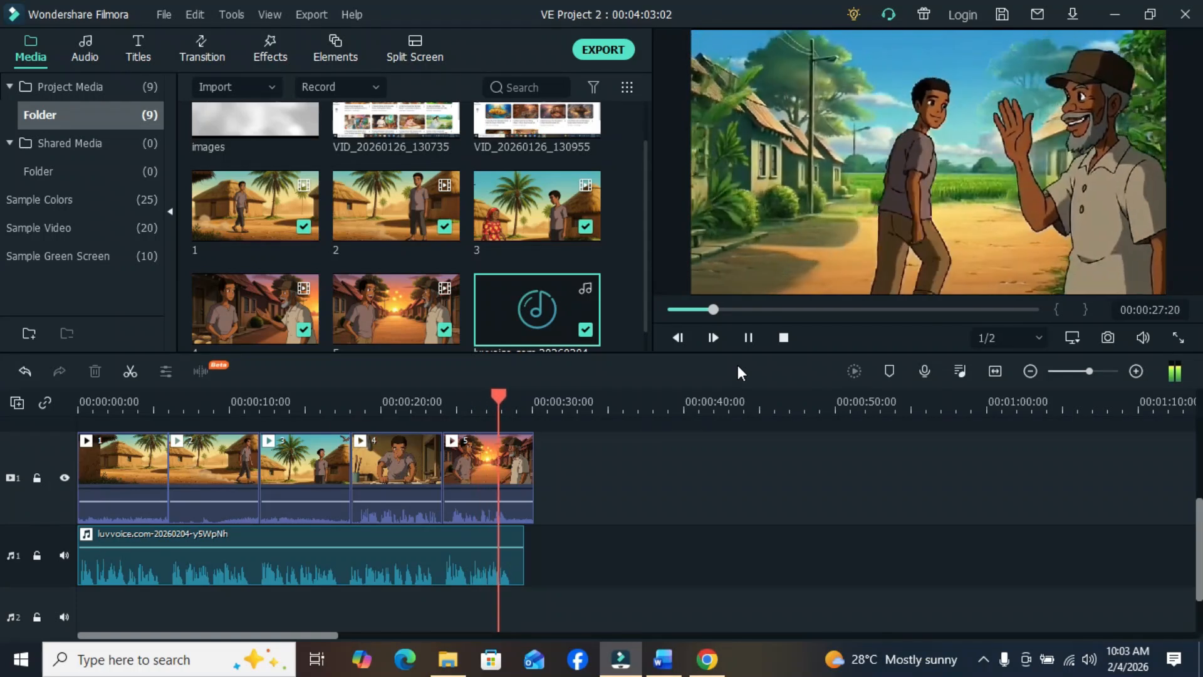
{"action": "left_click", "coordinate": [750, 342]}
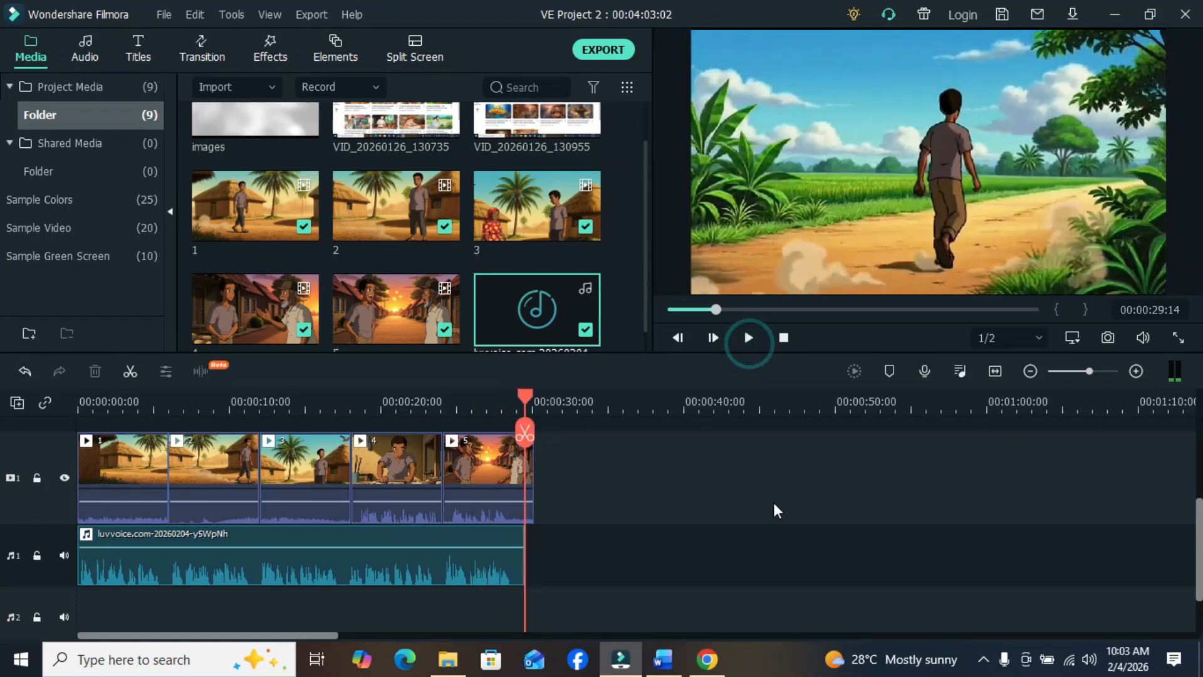
{"action": "left_click", "coordinate": [606, 474]}
- Detach the original audio from clip 4 and delete it from the timeline
{"action": "right_click", "coordinate": [408, 468]}
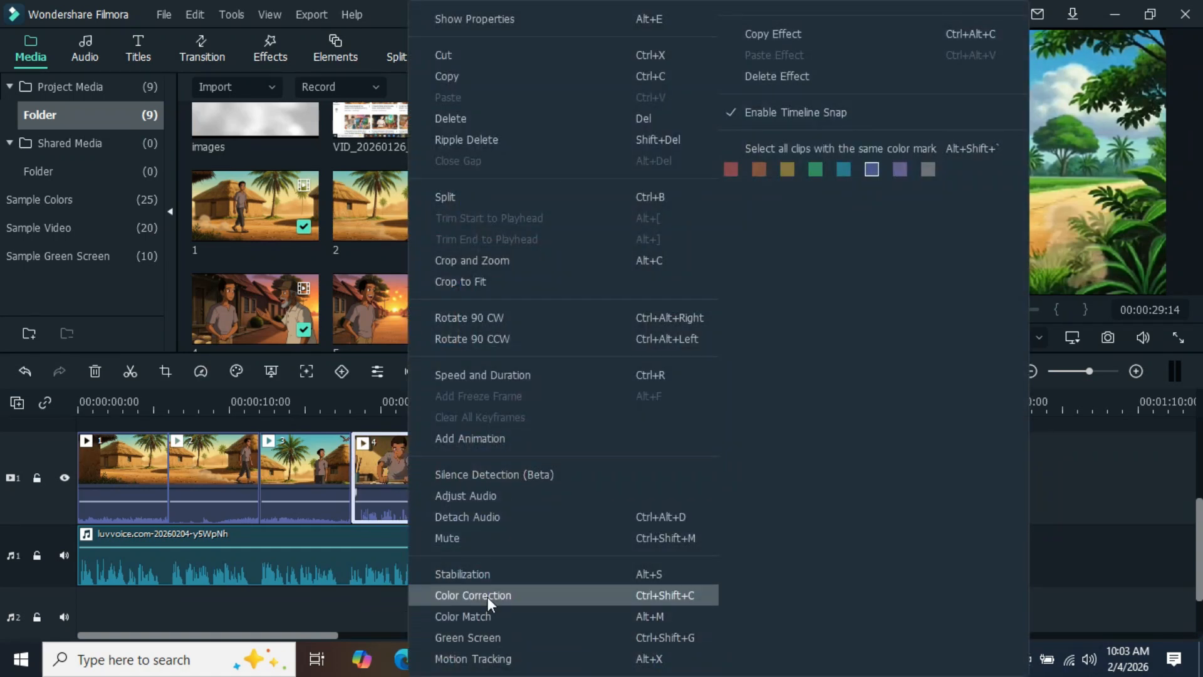
{"action": "left_click", "coordinate": [483, 520]}
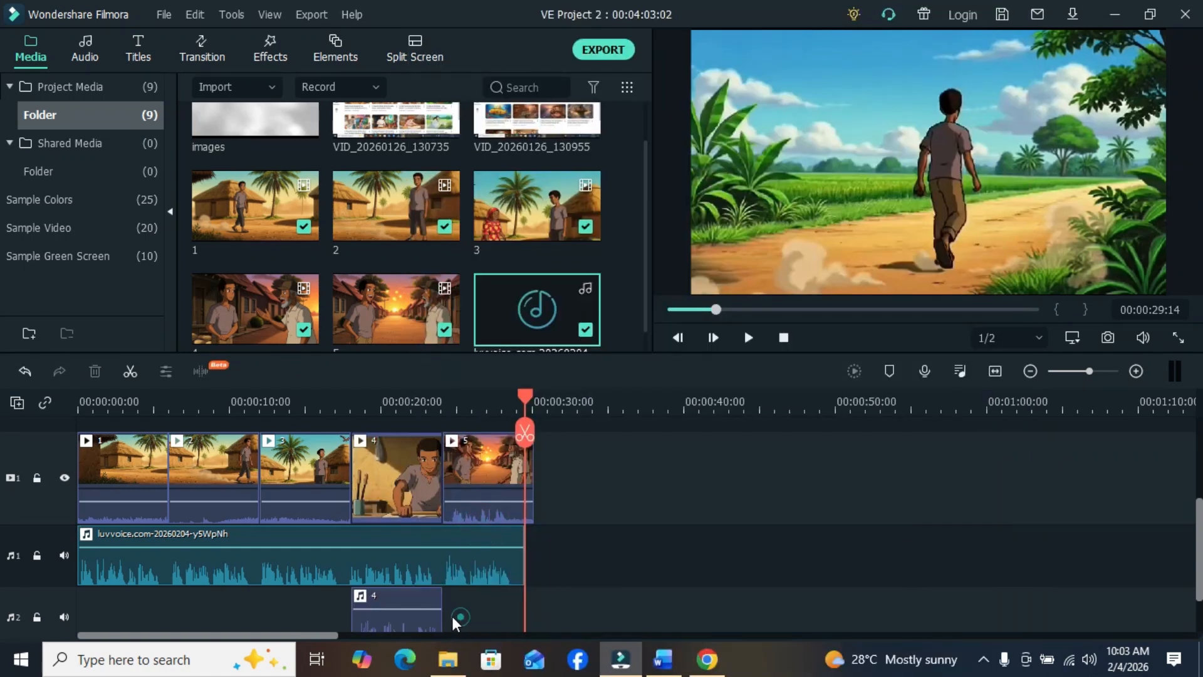
{"action": "left_click", "coordinate": [431, 611]}
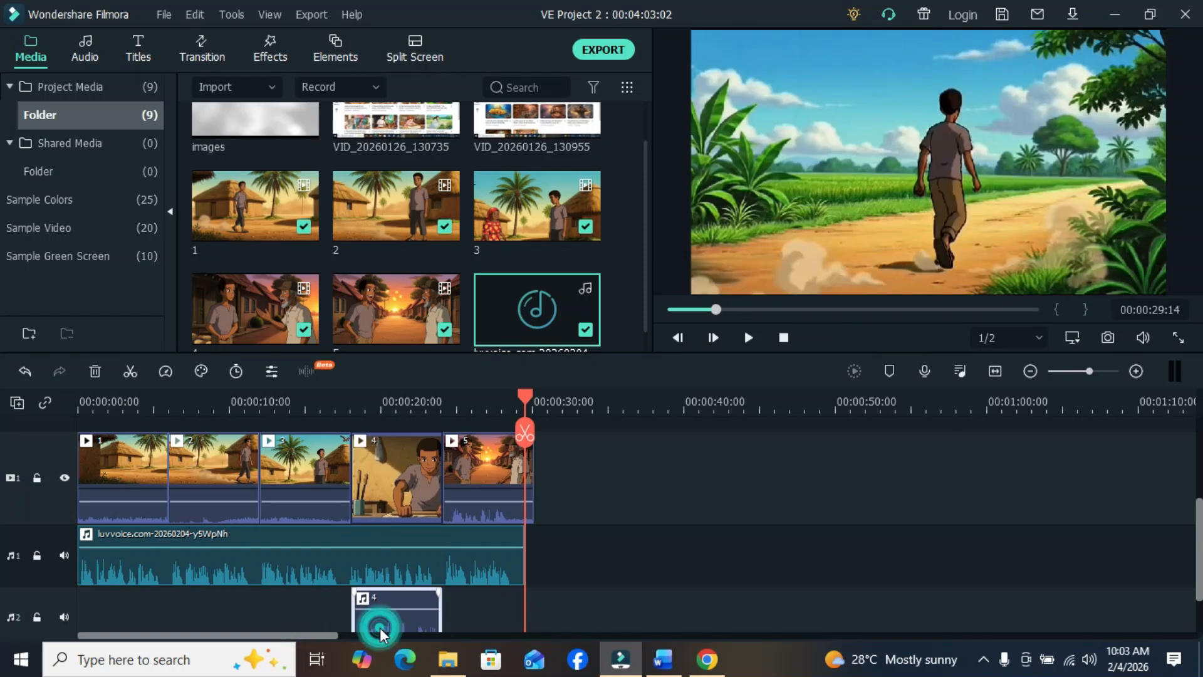
{"action": "key", "text": "Delete"}
- Detach and delete the original audio of clip 5, and return the playhead to the start of the timeline
{"action": "right_click", "coordinate": [508, 486]}
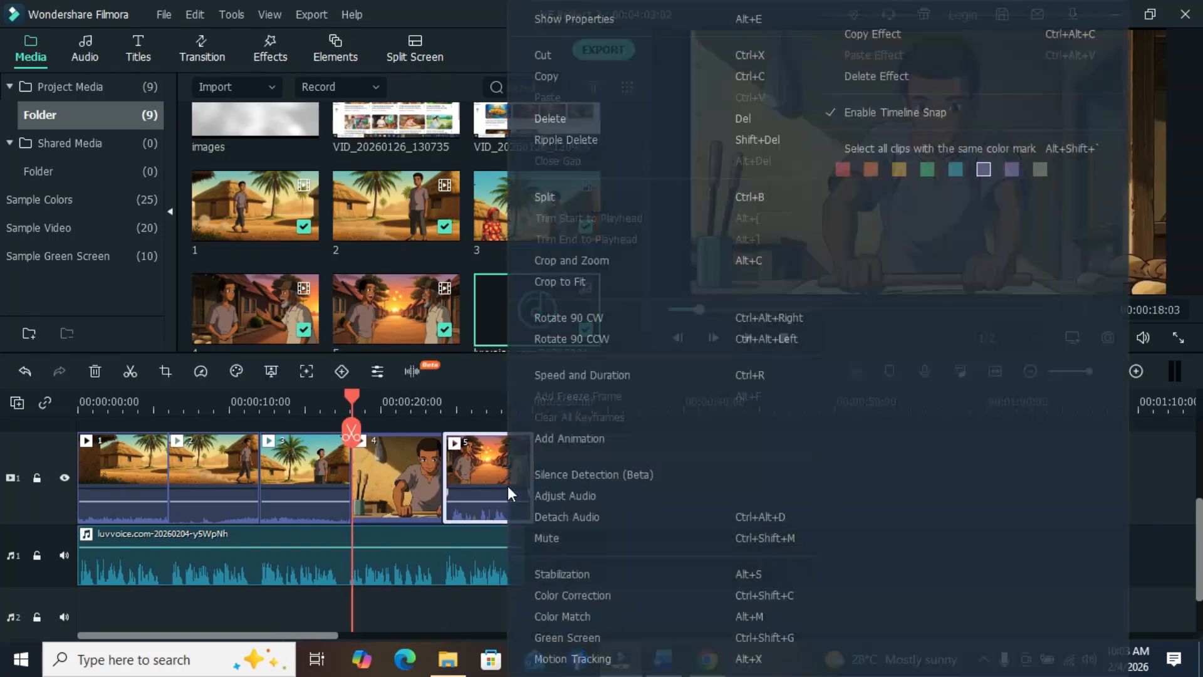
{"action": "left_click", "coordinate": [570, 516]}
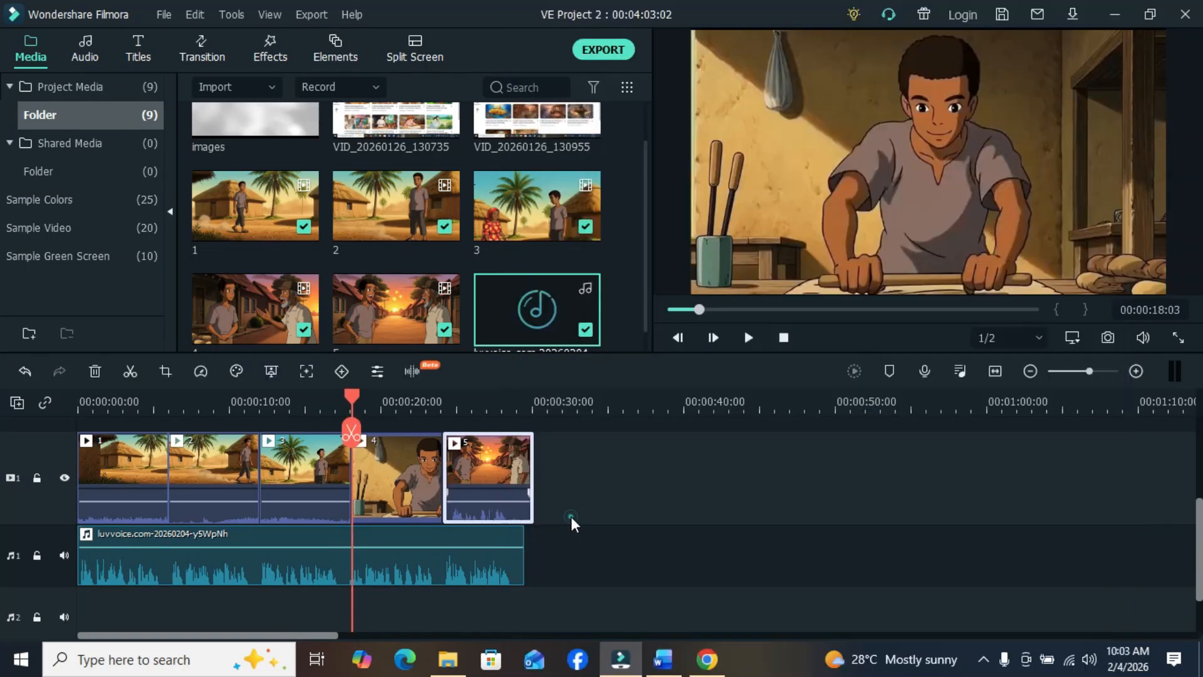
{"action": "left_click", "coordinate": [508, 627]}
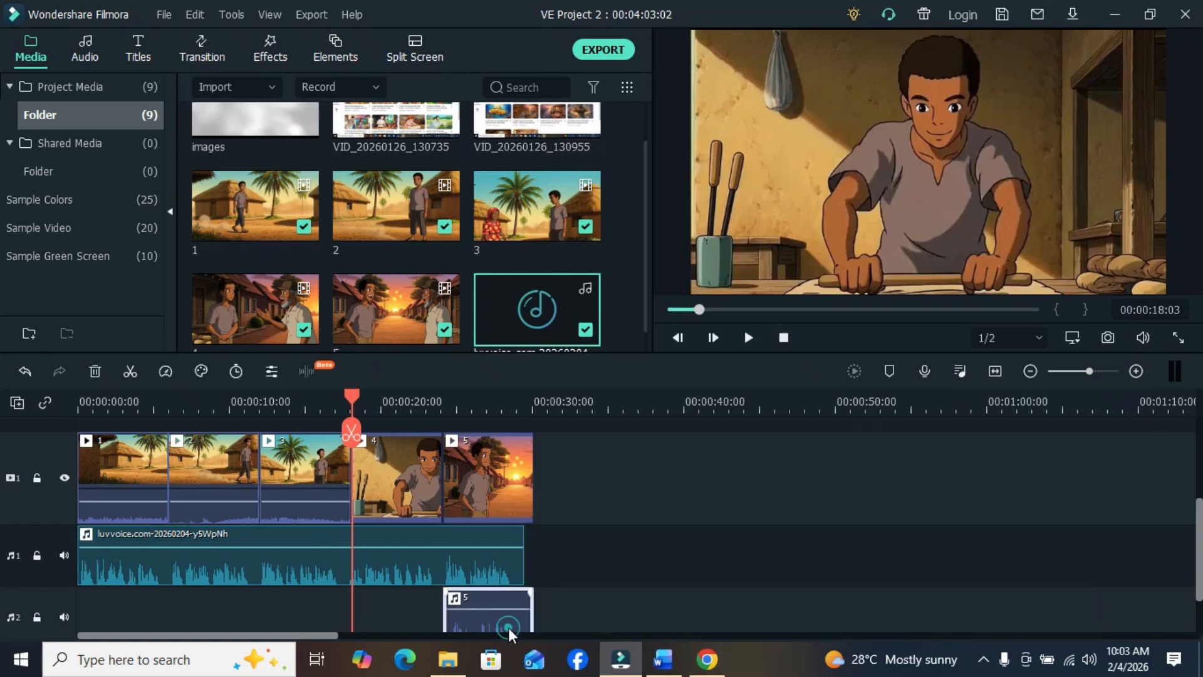
{"action": "key", "text": "Delete"}
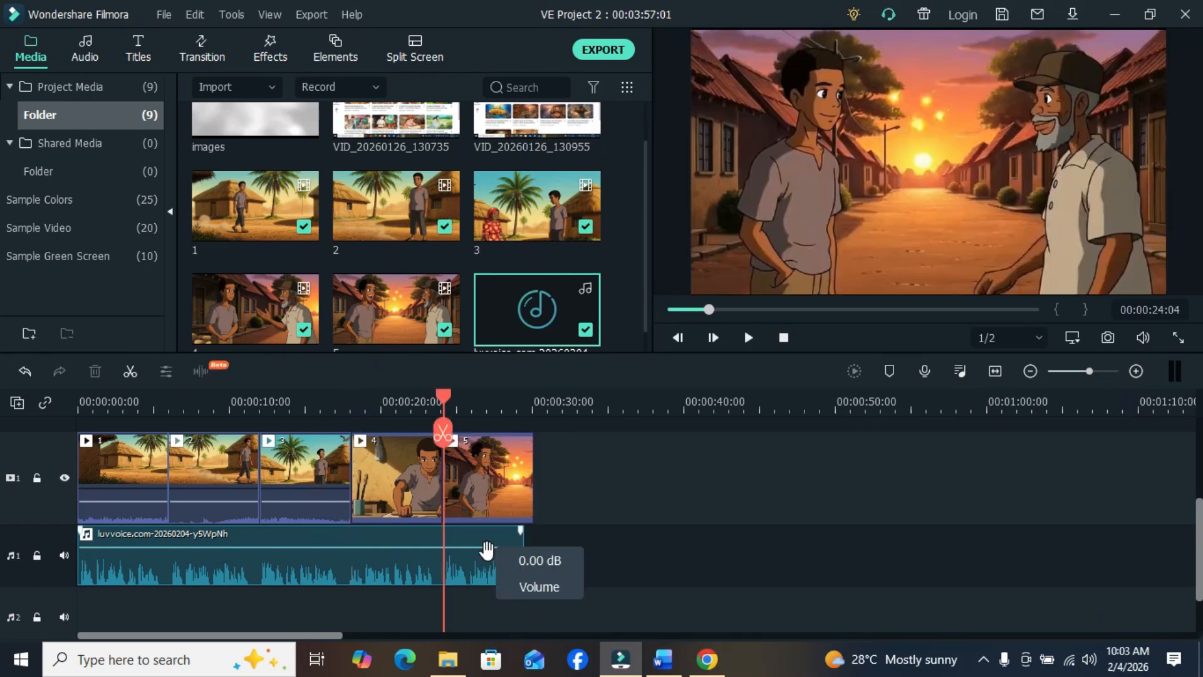
{"action": "left_click", "coordinate": [627, 496]}
{"action": "left_click", "coordinate": [584, 577]}
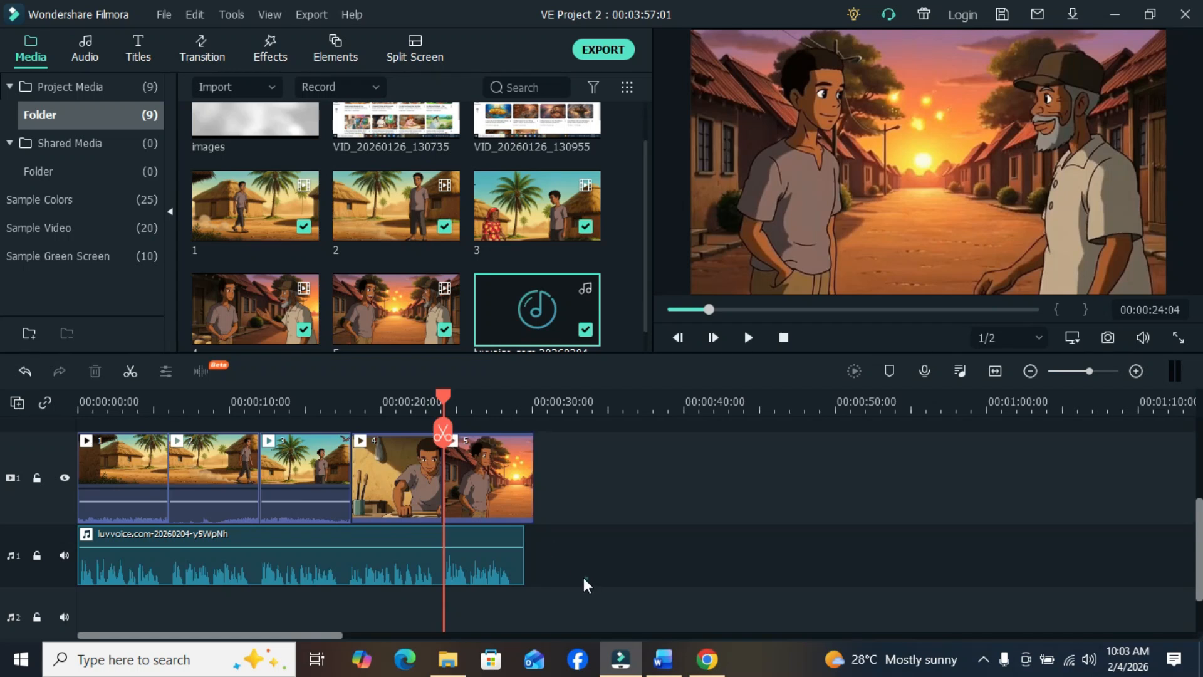
{"action": "left_click_drag", "start_coordinate": [442, 396], "coordinate": [2, 396]}
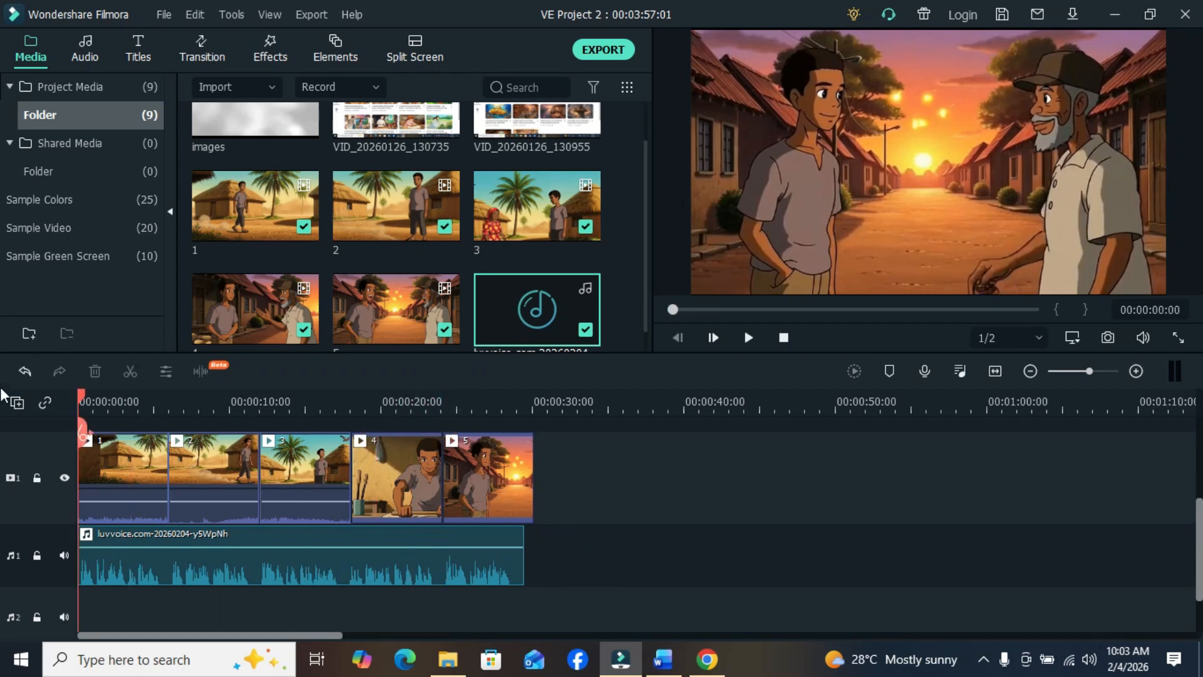
- Raise the volume of the Luvvoice narration on audio track 1 and play the timeline to check the level
{"action": "left_click_drag", "start_coordinate": [143, 546], "coordinate": [152, 537]}
{"action": "left_click", "coordinate": [745, 338]}
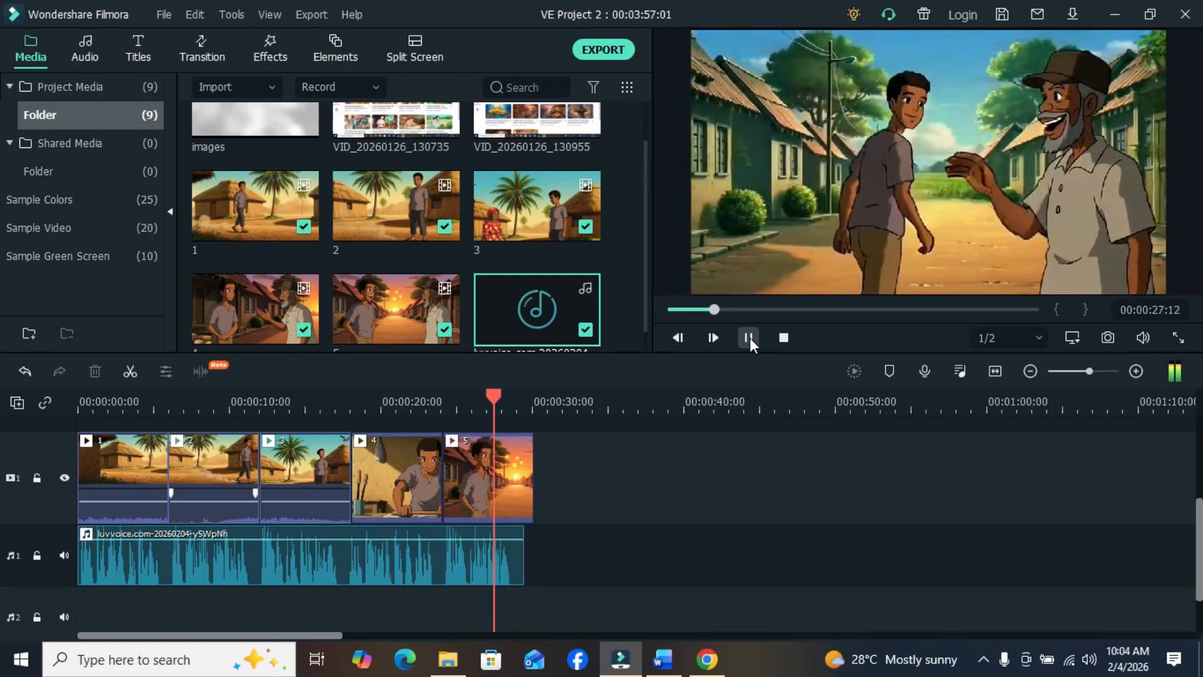
{"action": "left_click", "coordinate": [749, 338]}
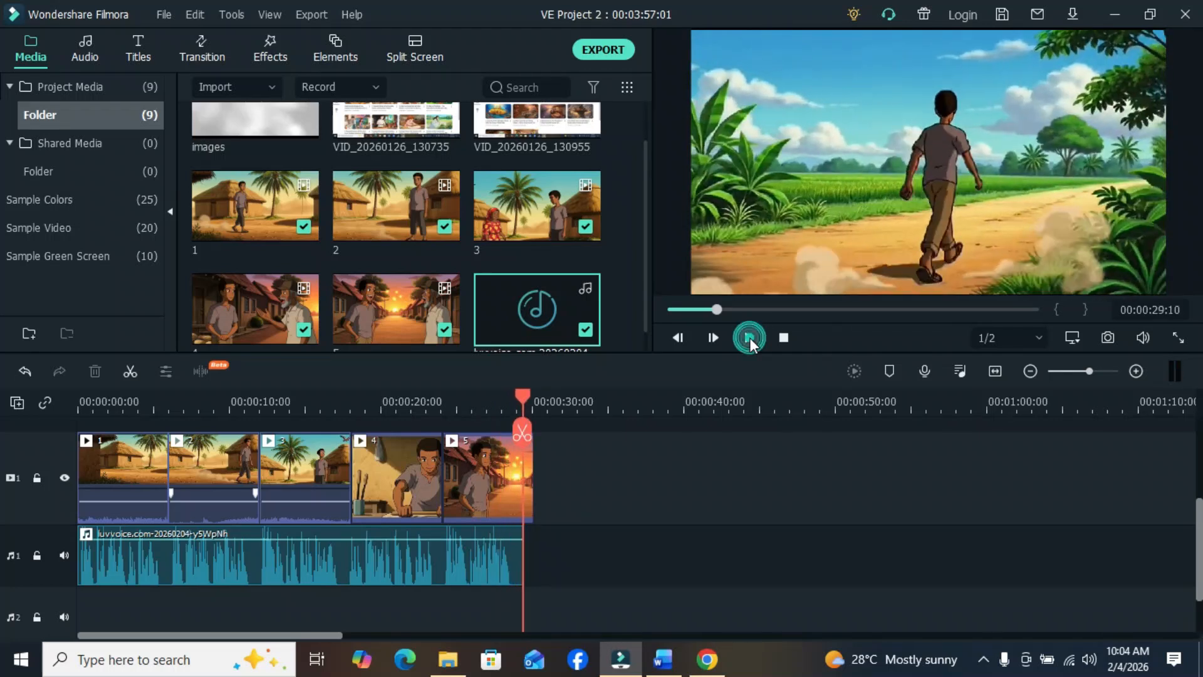
{"action": "left_click", "coordinate": [515, 396]}
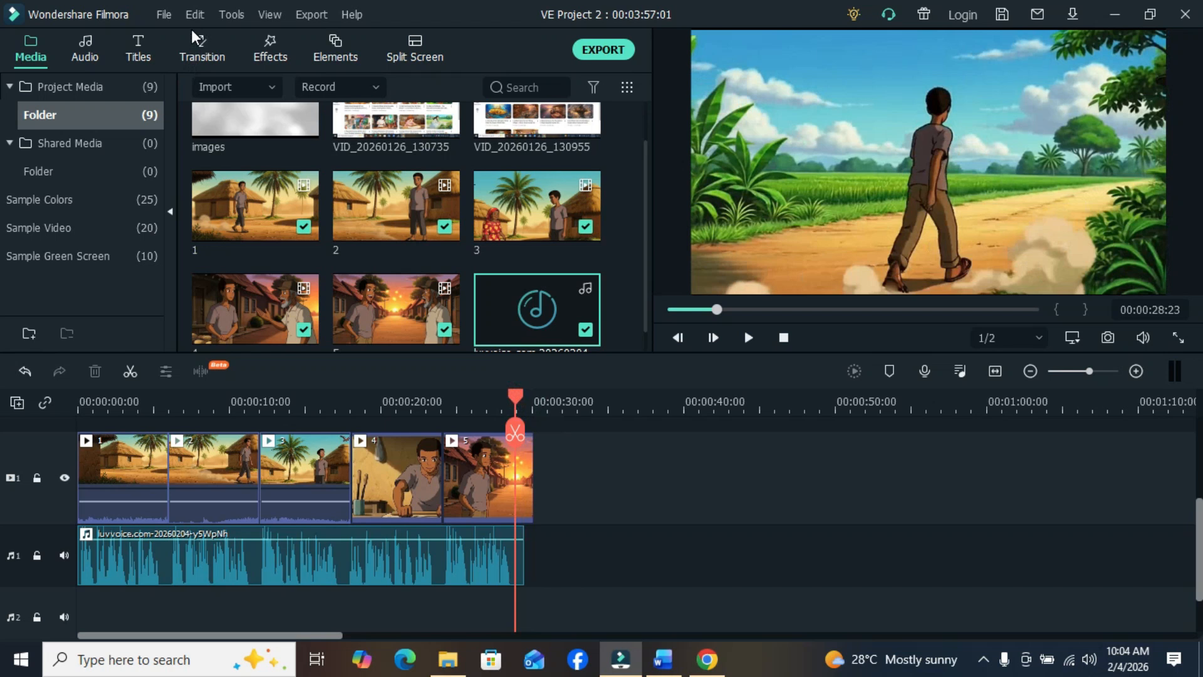
- Try the Evaporate 2 transition from Ripple & Dissolve at all four cuts between the five clips
{"action": "left_click", "coordinate": [204, 57]}
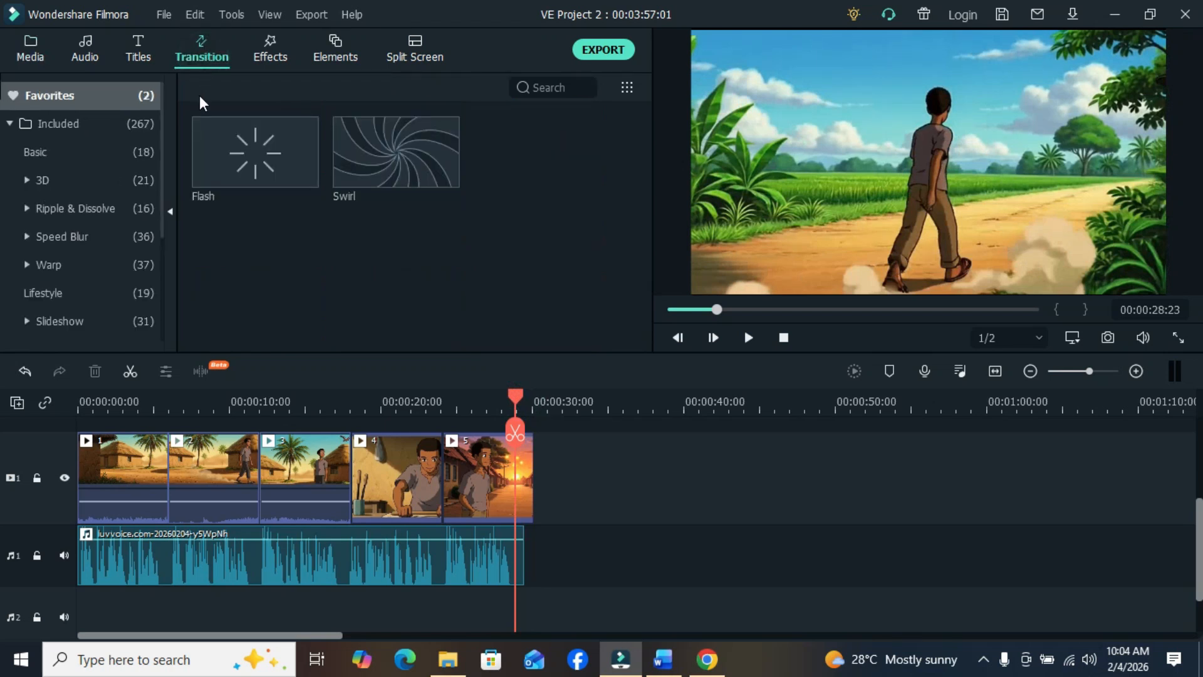
{"action": "left_click", "coordinate": [95, 207]}
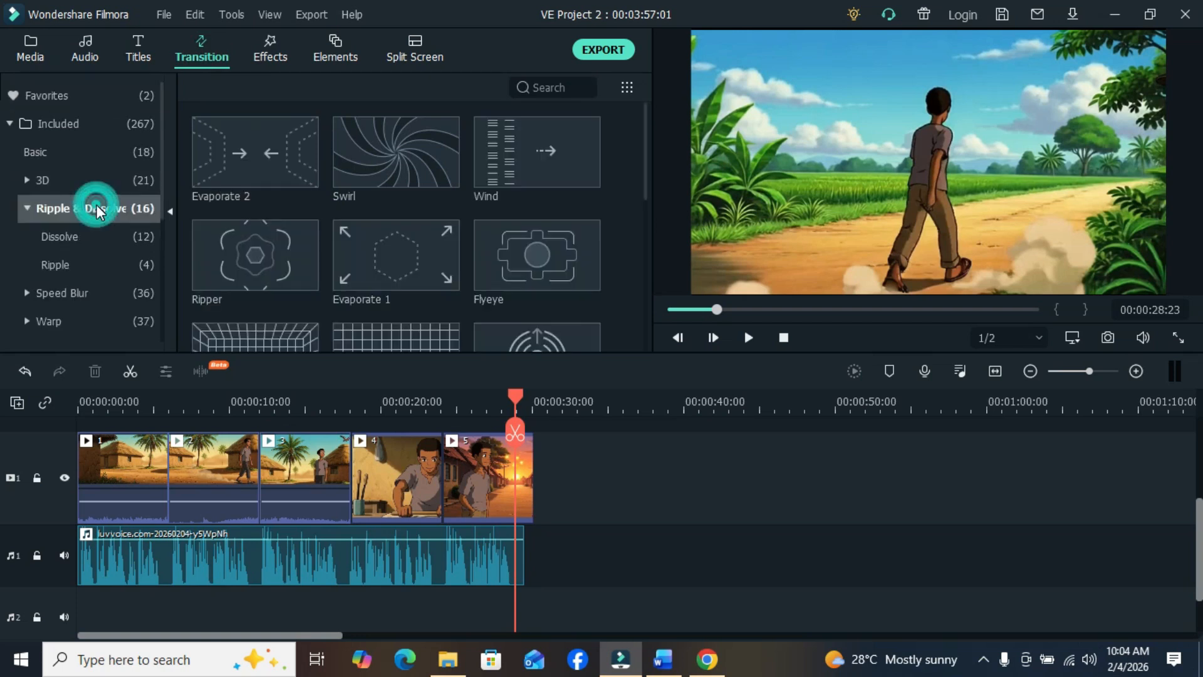
{"action": "left_click_drag", "start_coordinate": [168, 459], "coordinate": [164, 461]}
{"action": "left_click_drag", "start_coordinate": [254, 153], "coordinate": [249, 451]}
{"action": "left_click_drag", "start_coordinate": [268, 155], "coordinate": [325, 429]}
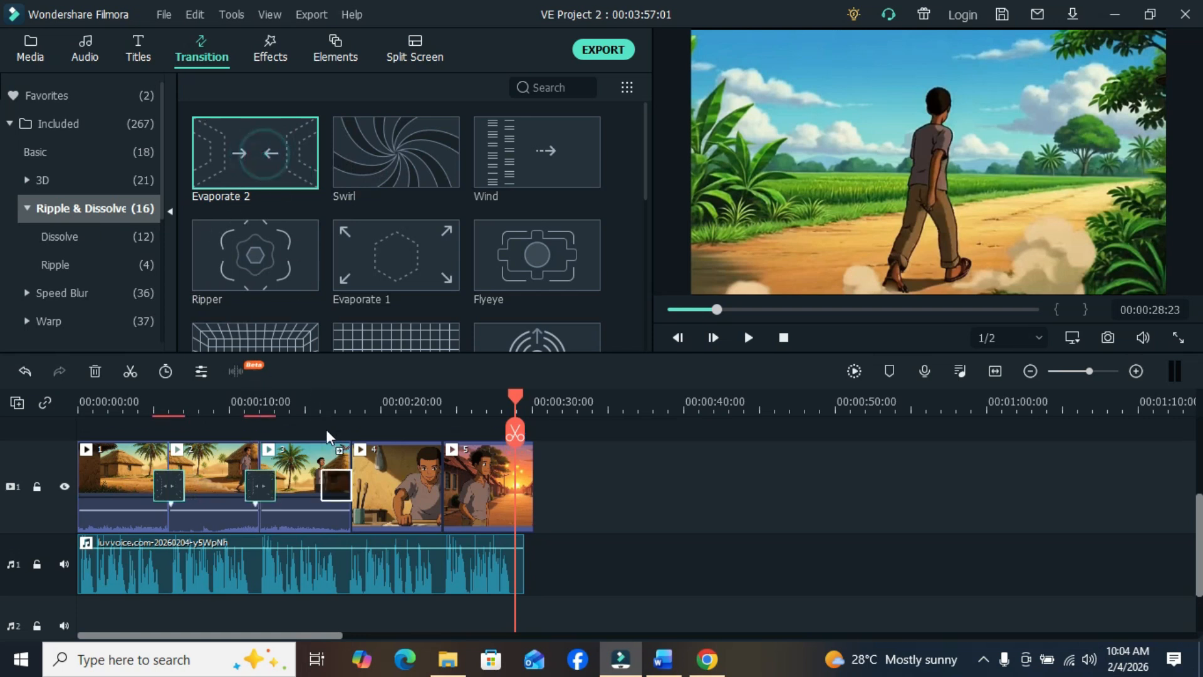
{"action": "left_click_drag", "start_coordinate": [420, 396], "coordinate": [449, 459]}
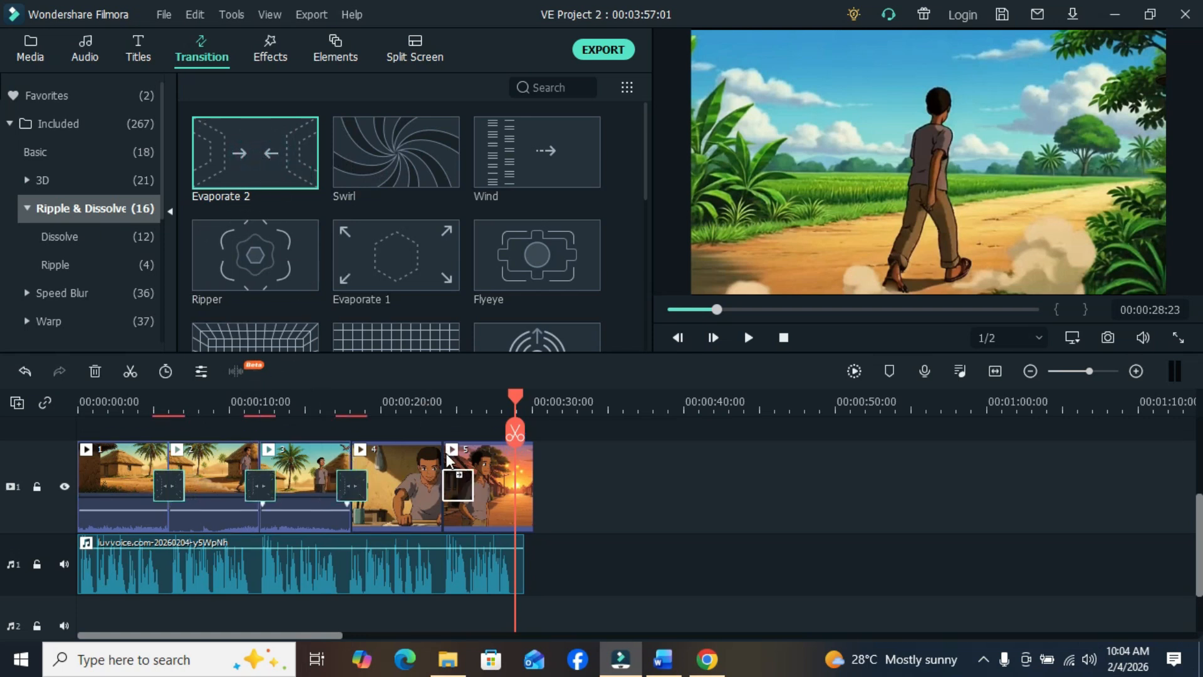
- Play the timeline from the start to preview the Evaporate 2 transitions between the first clips
{"action": "left_click_drag", "start_coordinate": [516, 397], "coordinate": [39, 405]}
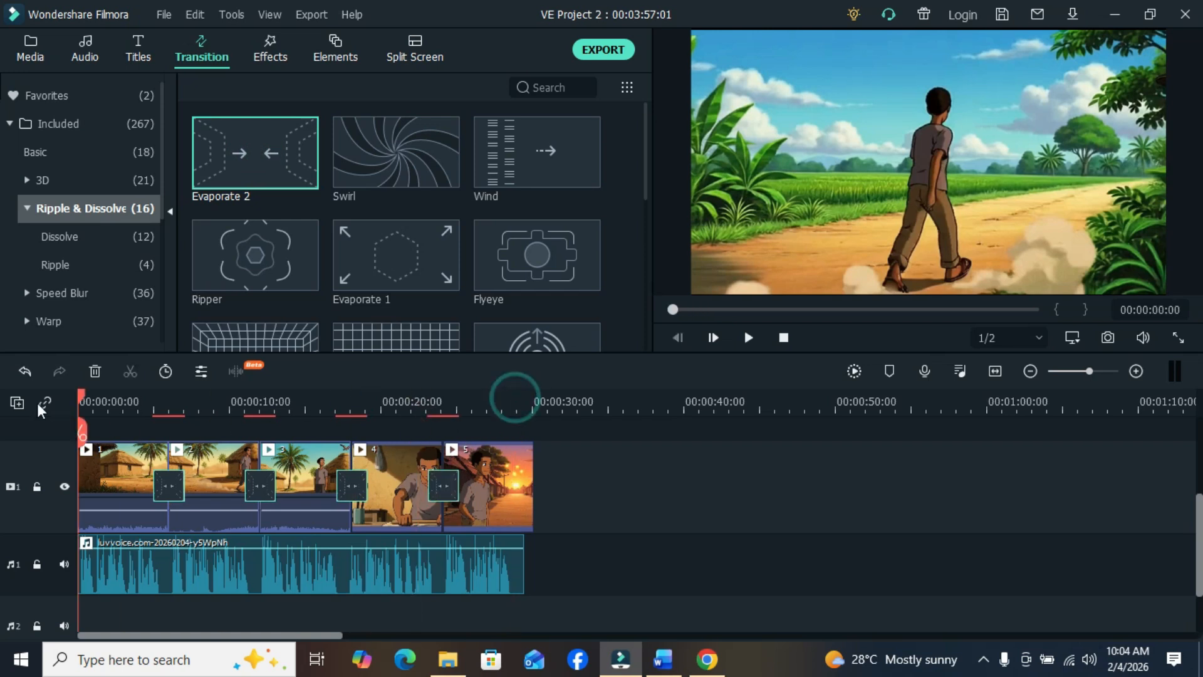
{"action": "left_click", "coordinate": [754, 342]}
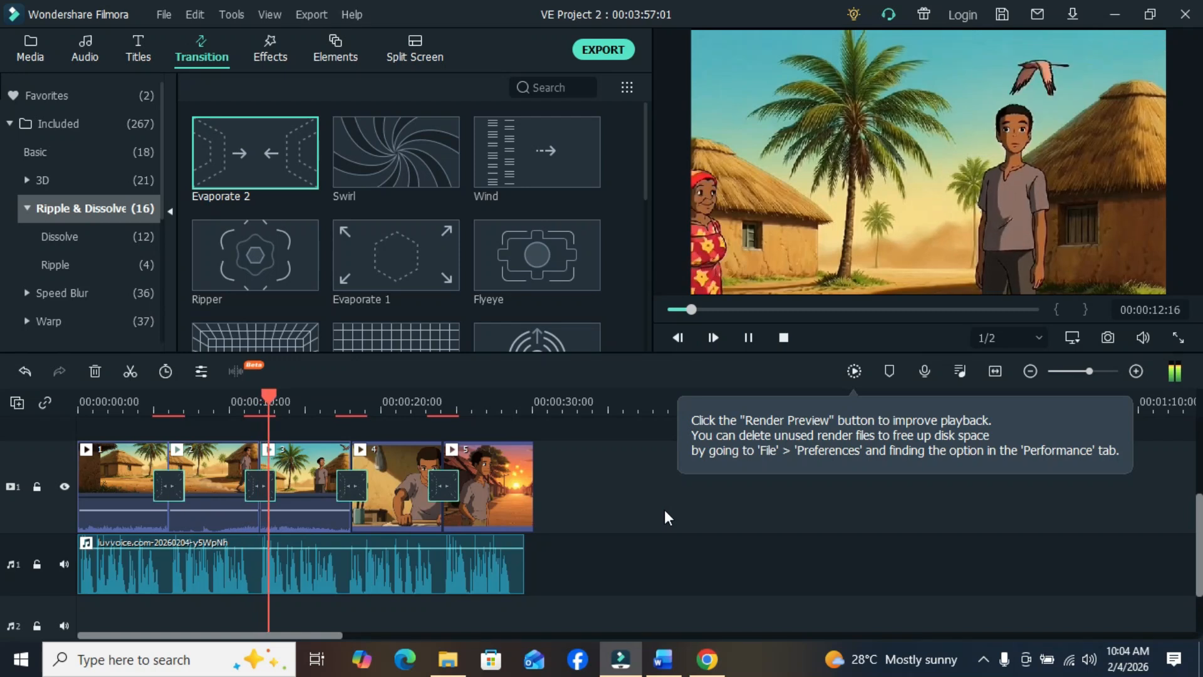
{"action": "left_click", "coordinate": [748, 338]}
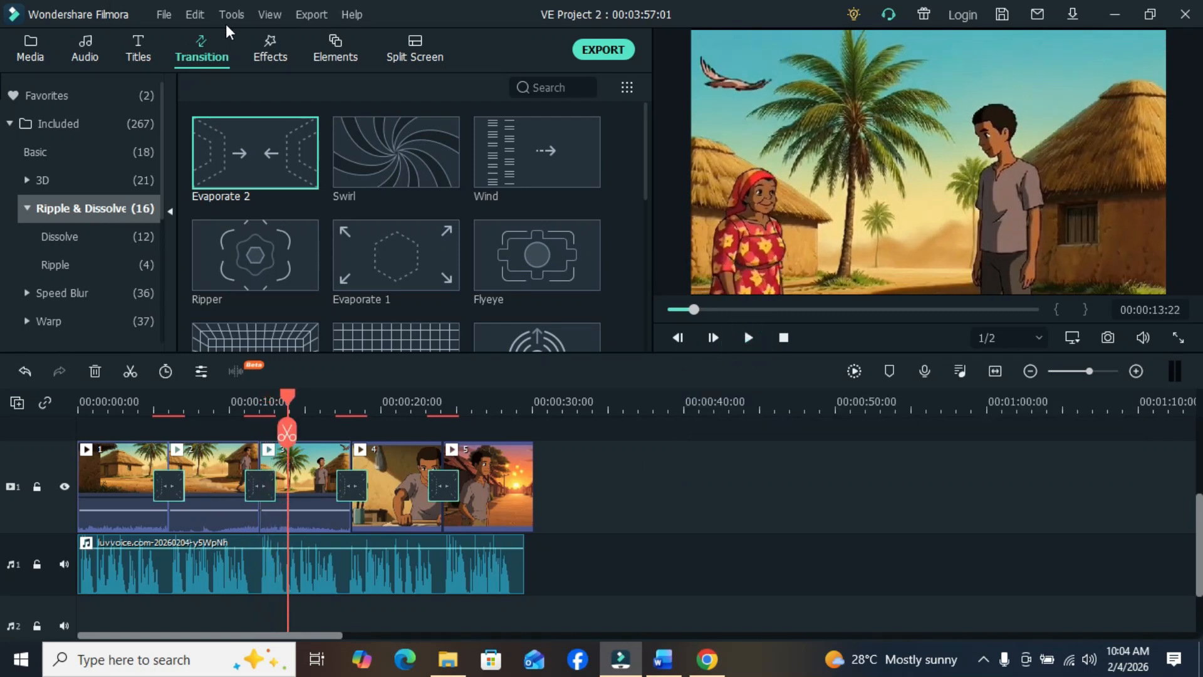
- Undo the Evaporate 2 transitions at all four cuts
{"action": "left_click", "coordinate": [203, 18]}
{"action": "left_click", "coordinate": [196, 19]}
{"action": "left_click", "coordinate": [197, 20]}
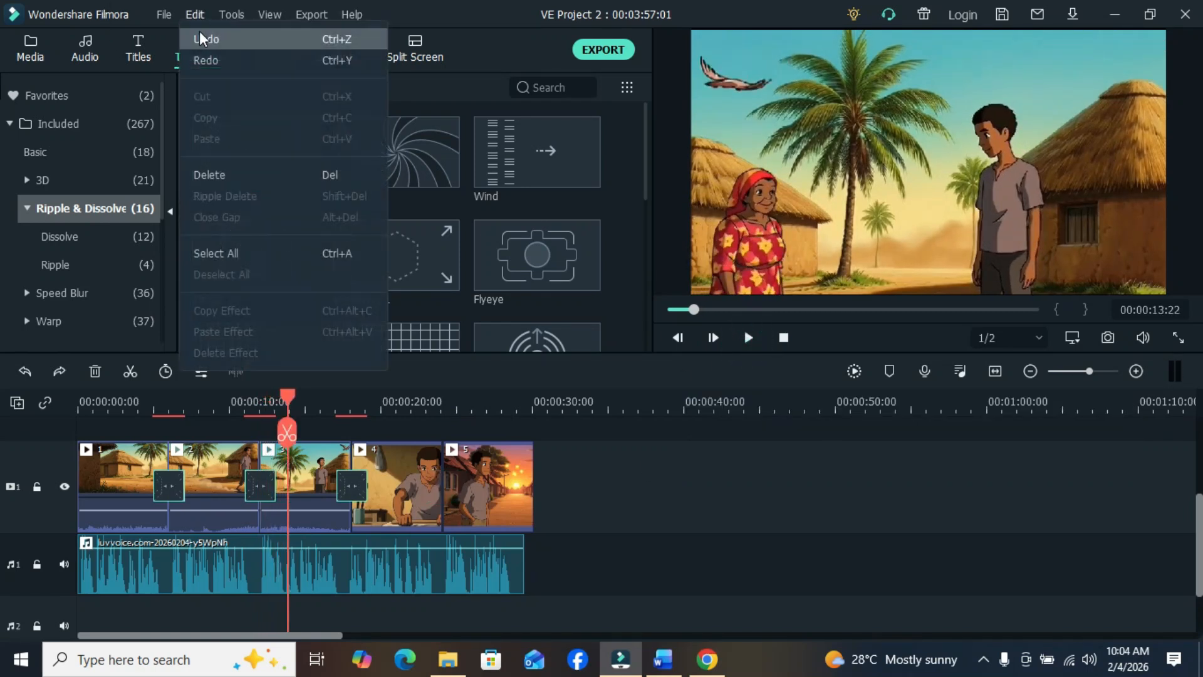
{"action": "left_click", "coordinate": [199, 38]}
{"action": "left_click", "coordinate": [201, 14]}
{"action": "left_click", "coordinate": [204, 37]}
{"action": "left_click", "coordinate": [191, 17]}
{"action": "left_click", "coordinate": [200, 36]}
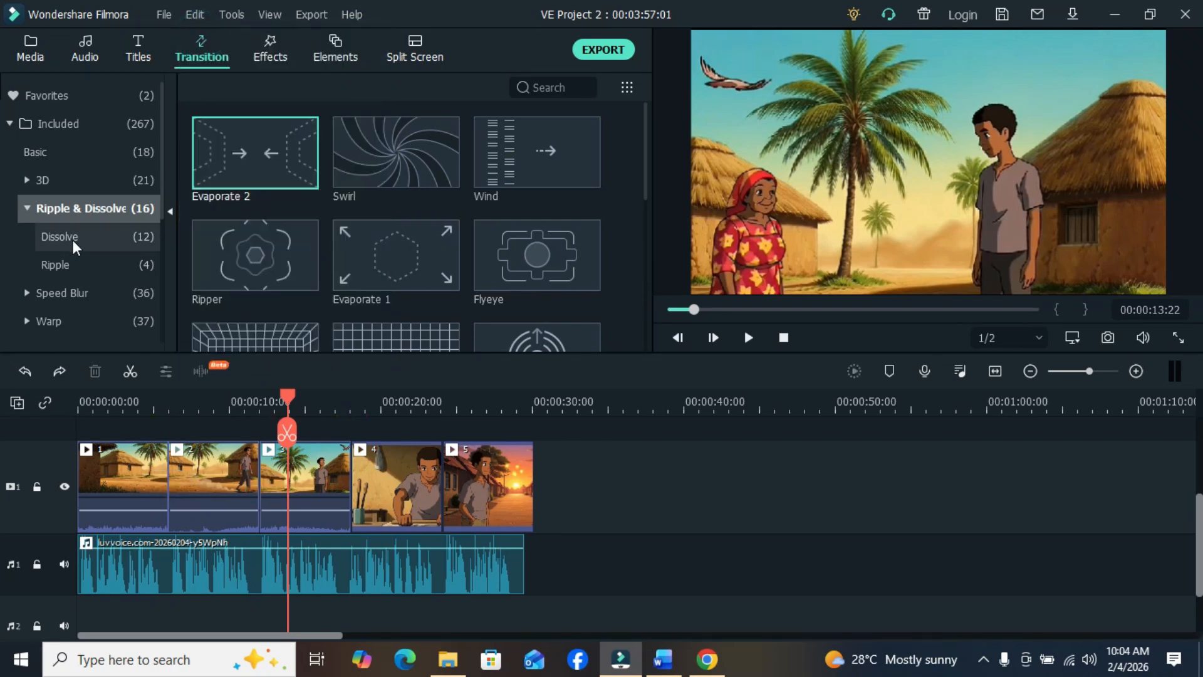
- Add the Evaporate 1 transition from the Dissolve category at each of the four cuts between the five clips
{"action": "left_click", "coordinate": [73, 241]}
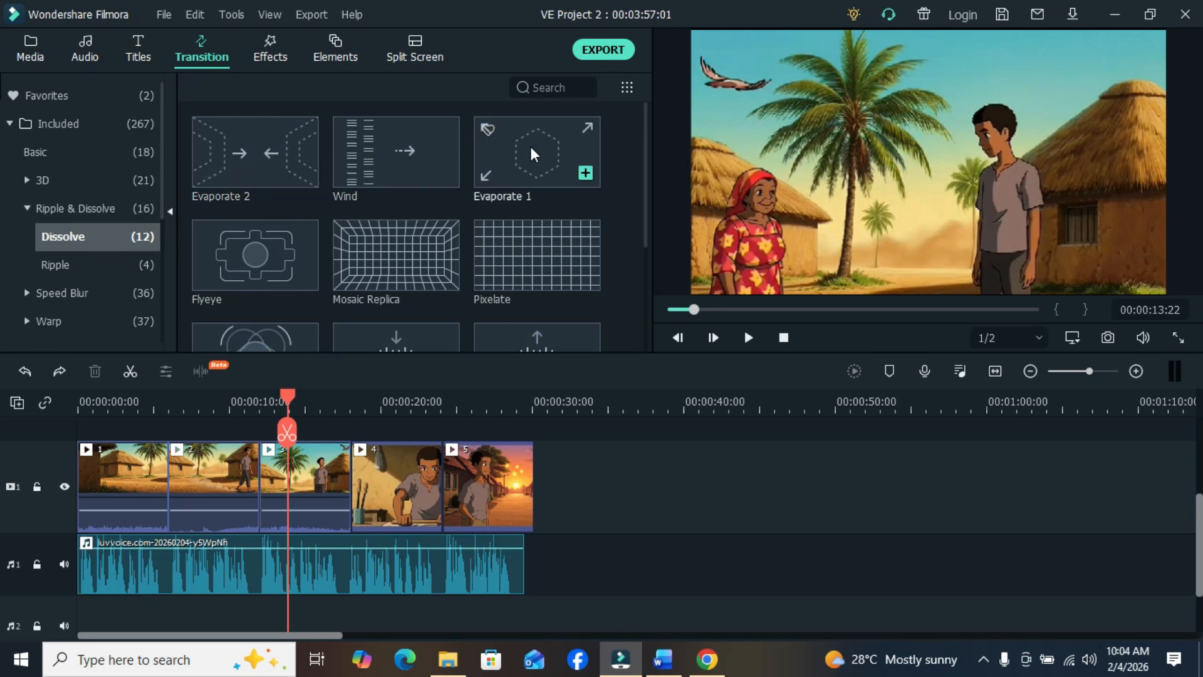
{"action": "left_click_drag", "start_coordinate": [532, 146], "coordinate": [164, 508]}
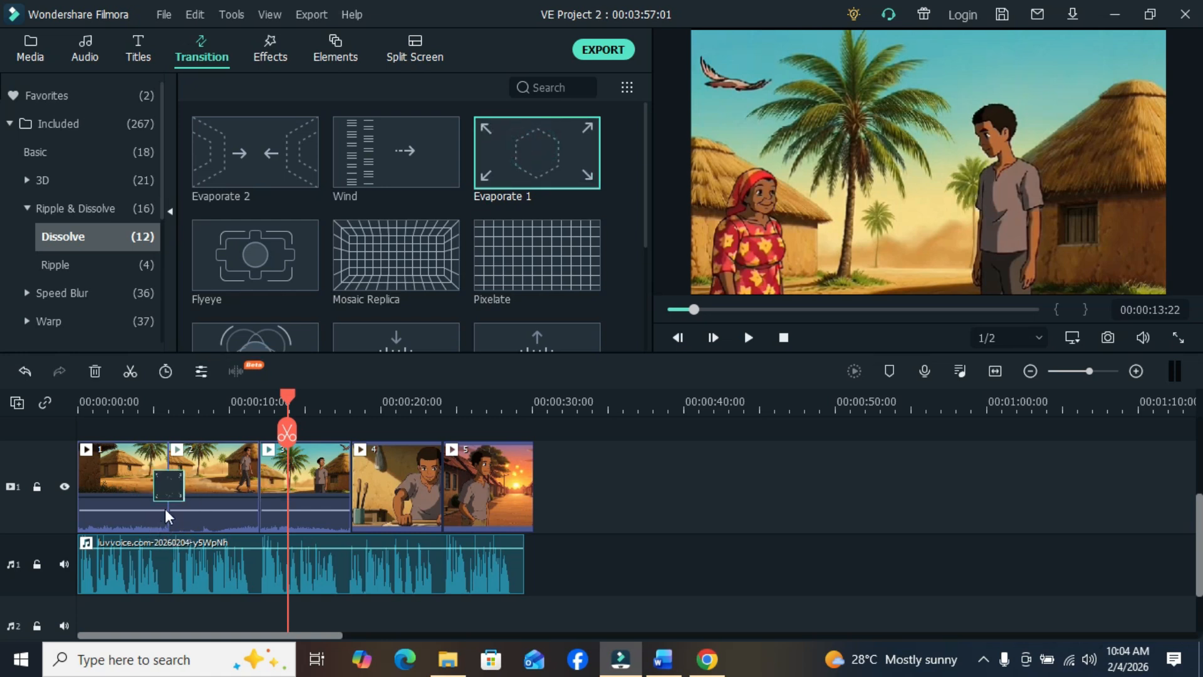
{"action": "left_click_drag", "start_coordinate": [288, 394], "coordinate": [257, 461]}
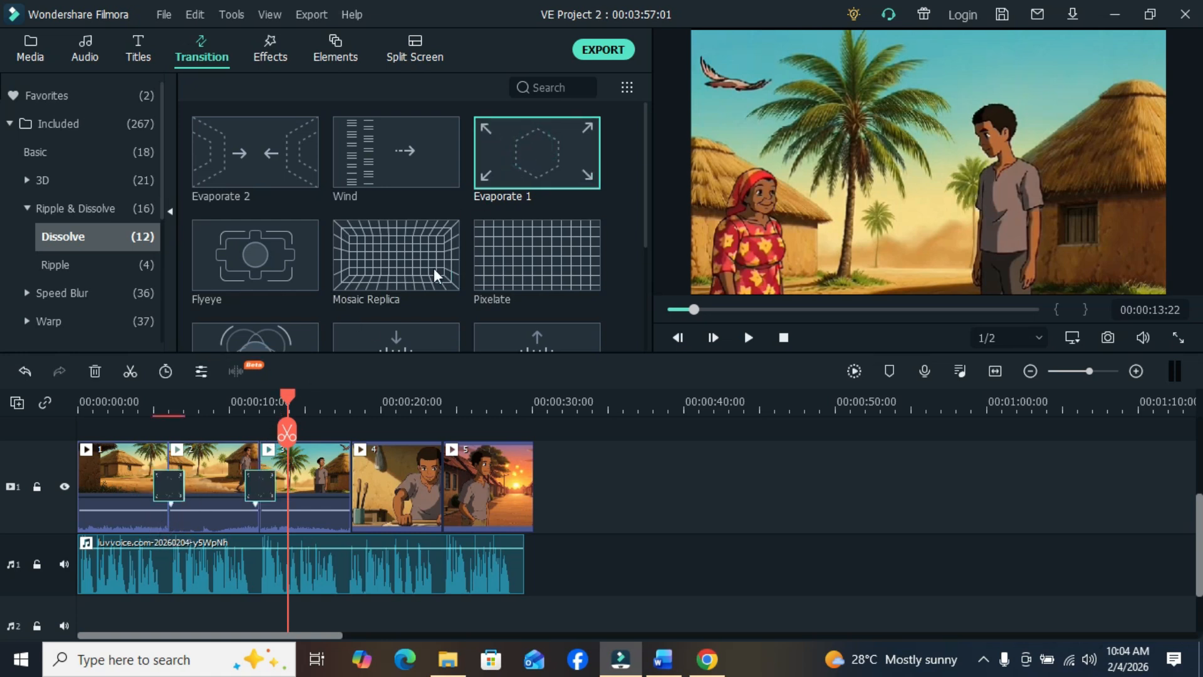
{"action": "left_click_drag", "start_coordinate": [520, 146], "coordinate": [361, 443]}
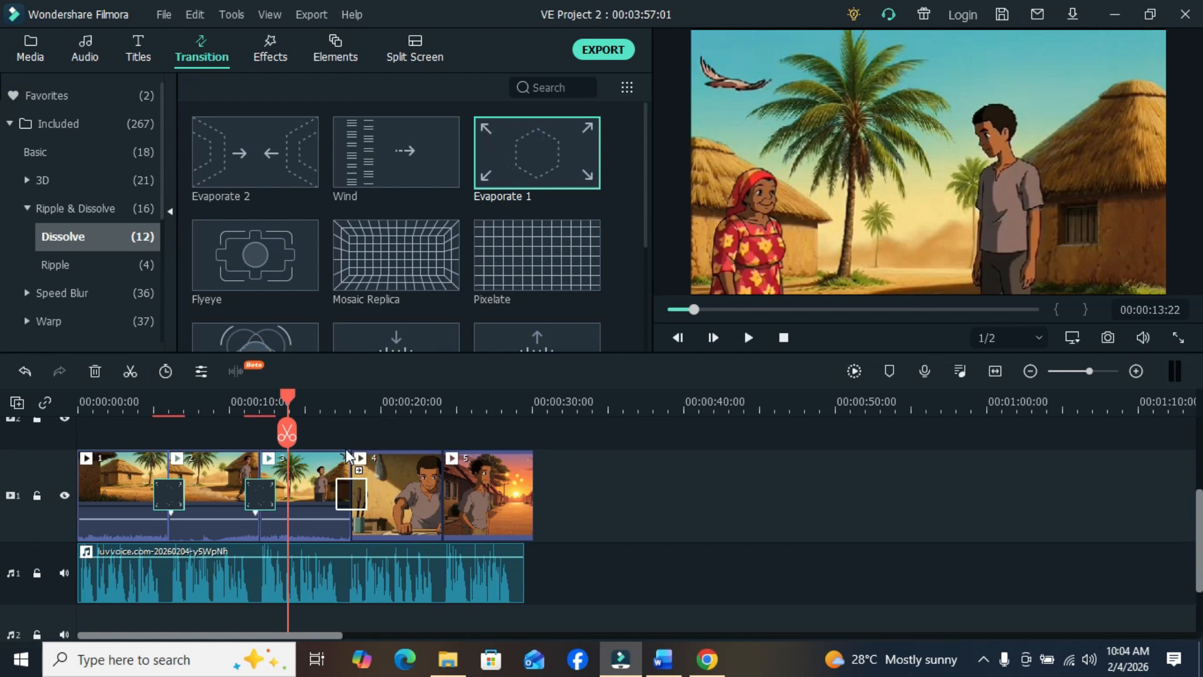
{"action": "left_click_drag", "start_coordinate": [511, 157], "coordinate": [438, 441]}
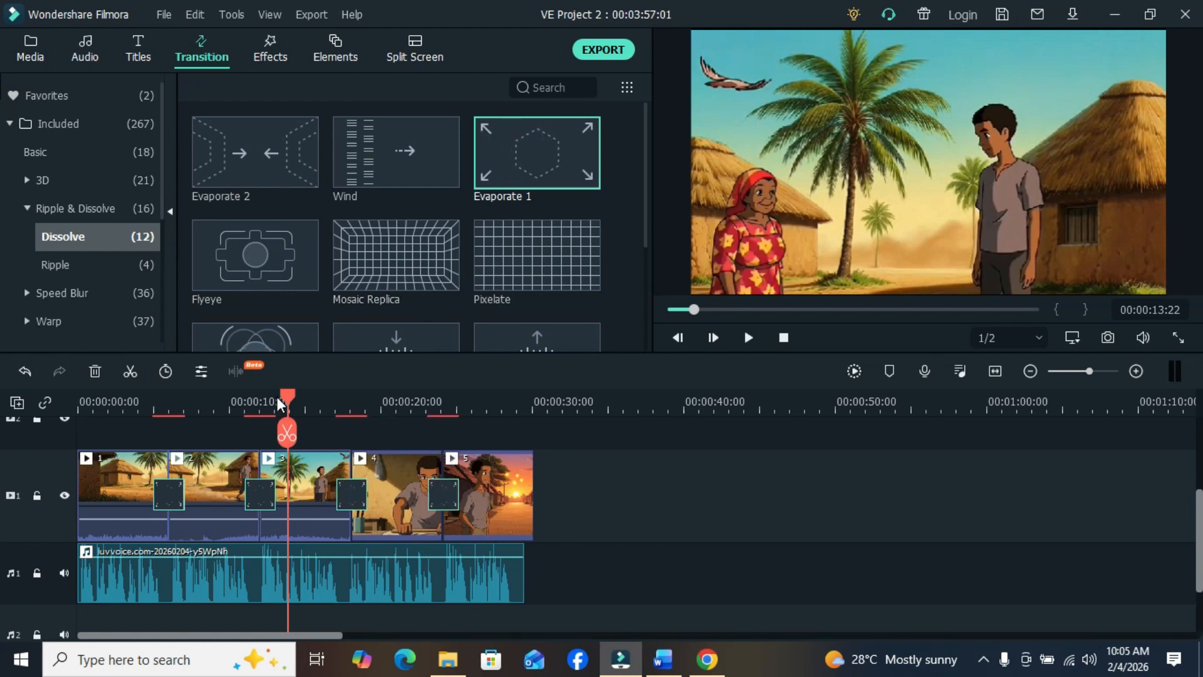
- Play the timeline from the start to preview the Evaporate 1 transitions, and return the playhead to the beginning
{"action": "key", "text": "Home"}
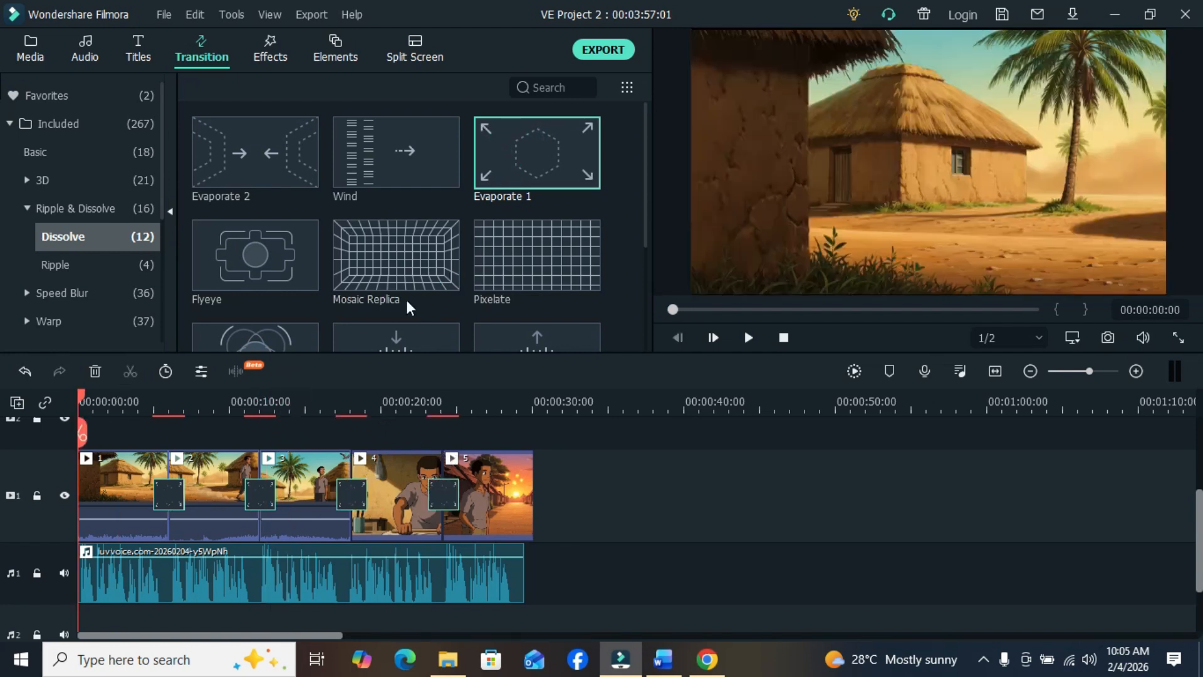
{"action": "left_click", "coordinate": [748, 338]}
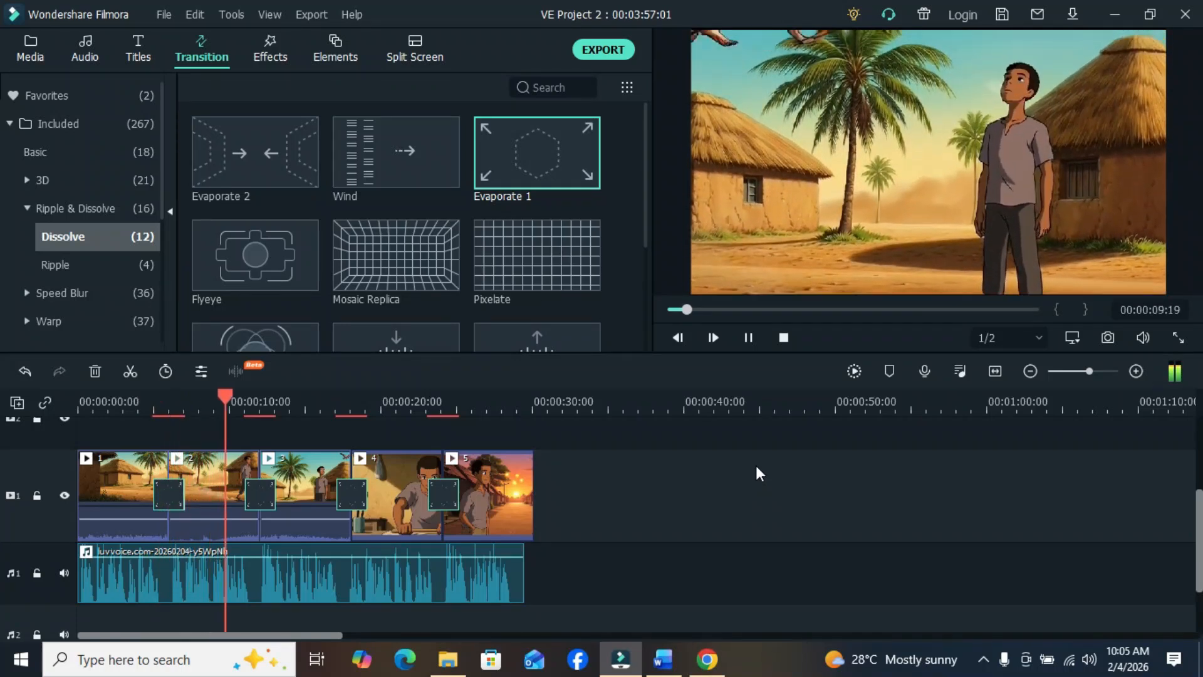
{"action": "left_click", "coordinate": [750, 338]}
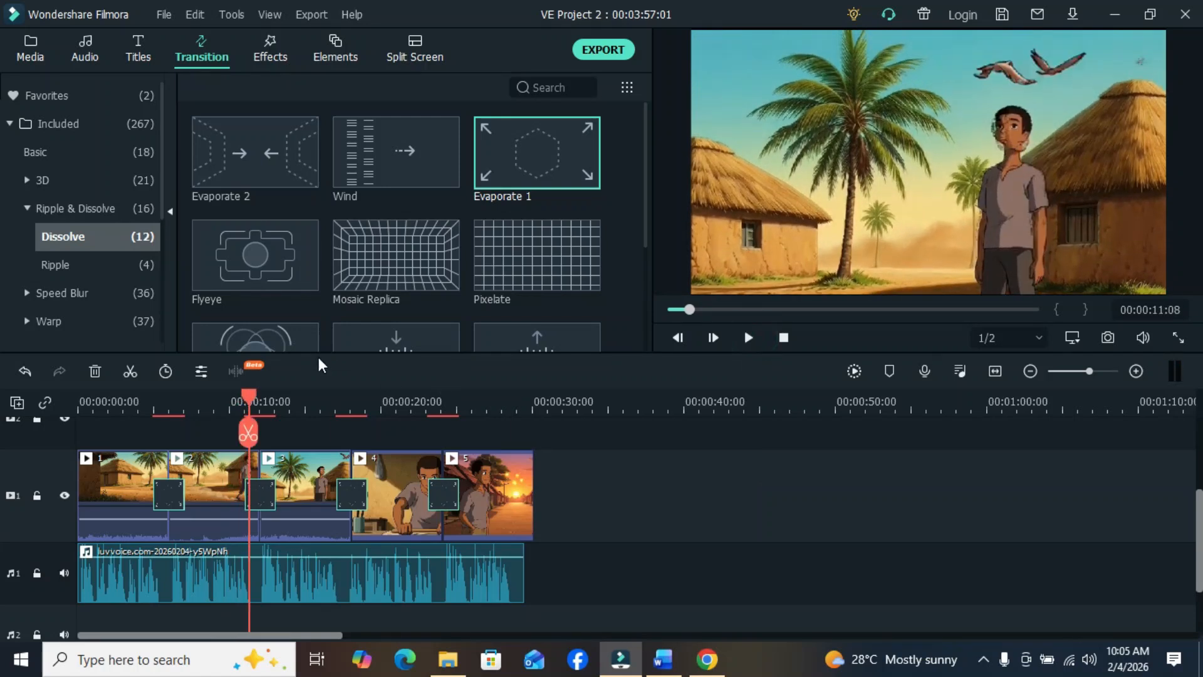
{"action": "left_click_drag", "start_coordinate": [249, 396], "coordinate": [80, 401]}
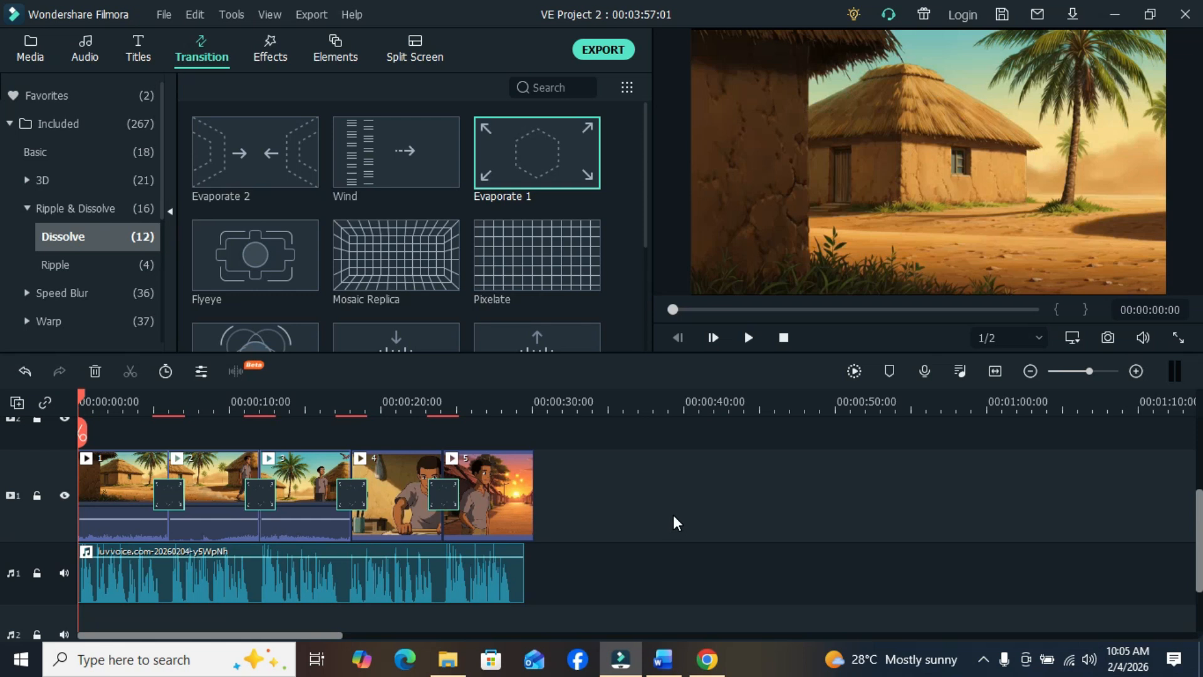